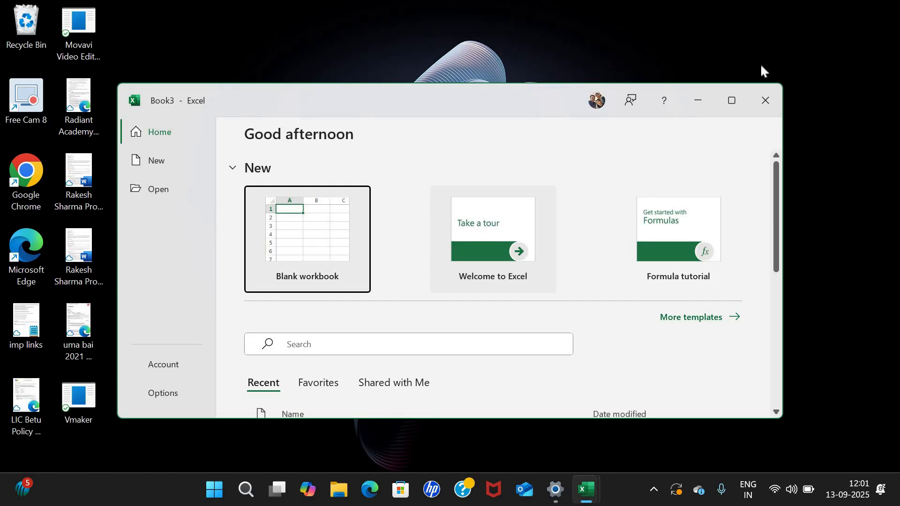
Maximize the Excel start window and browse the full New templates gallery, returning to Blank workbook.
click(731, 100)
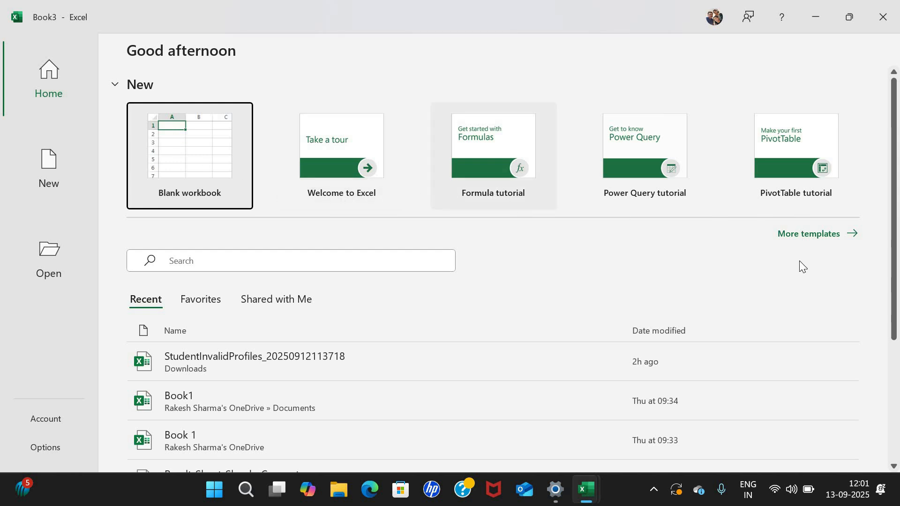
click(802, 236)
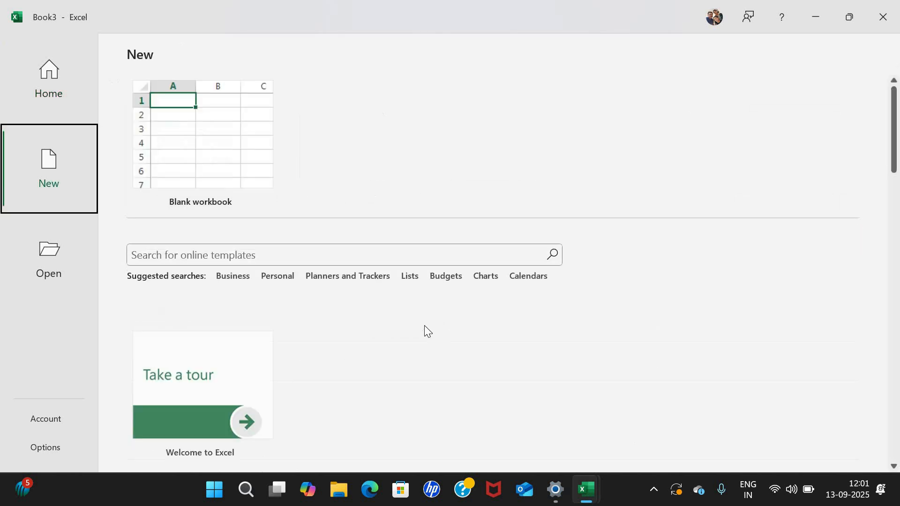
scroll(421, 332, down, 4)
scroll(422, 334, down, 3)
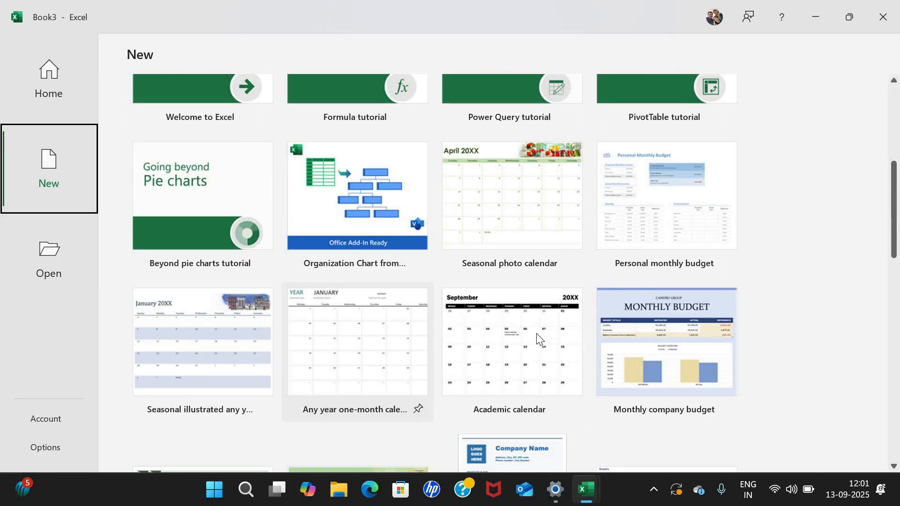
scroll(537, 335, down, 4)
scroll(537, 335, up, 9)
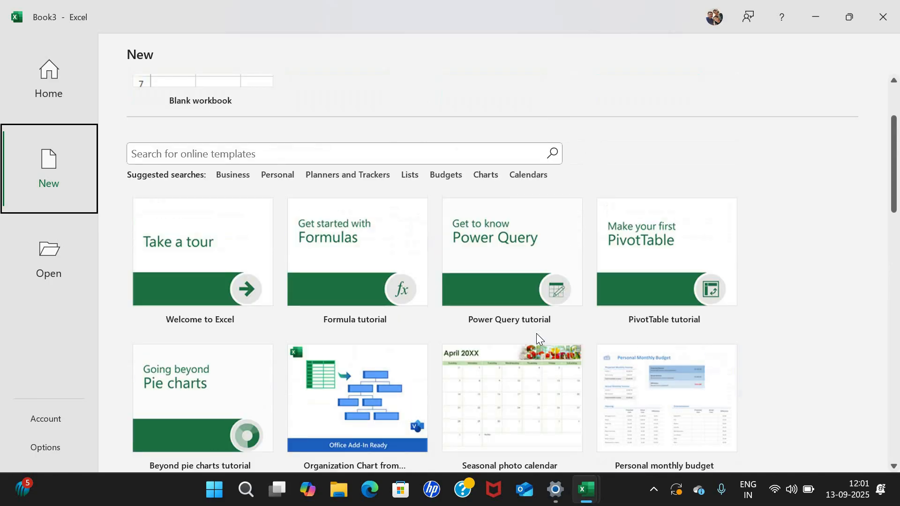
scroll(473, 339, up, 2)
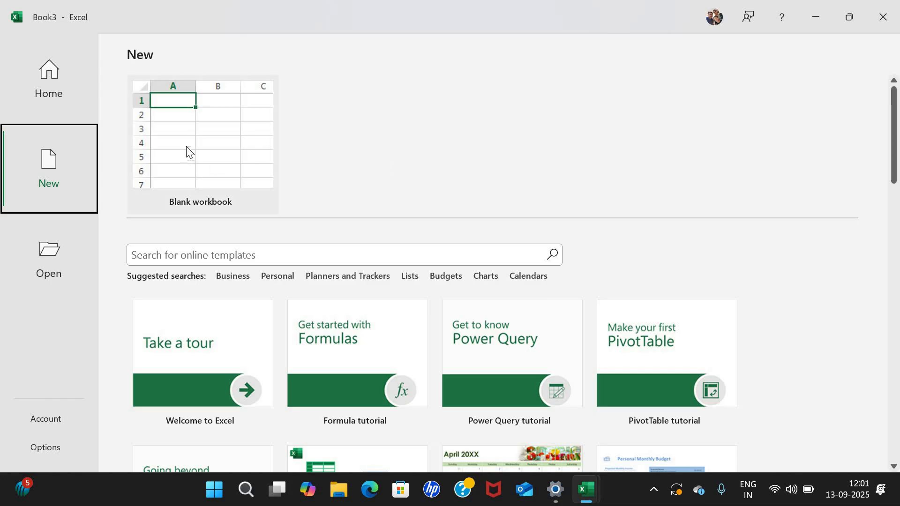
Create a blank workbook and select columns B, A, C, D and F in turn.
click(217, 184)
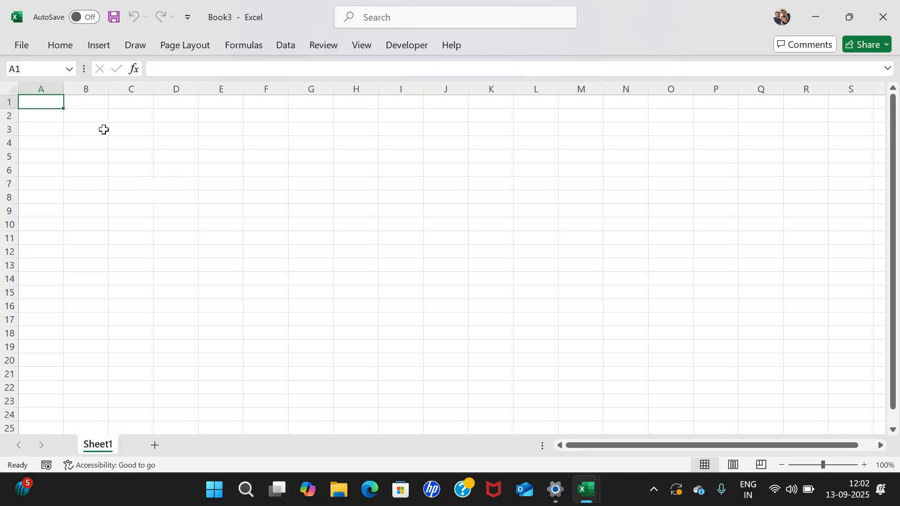
click(86, 88)
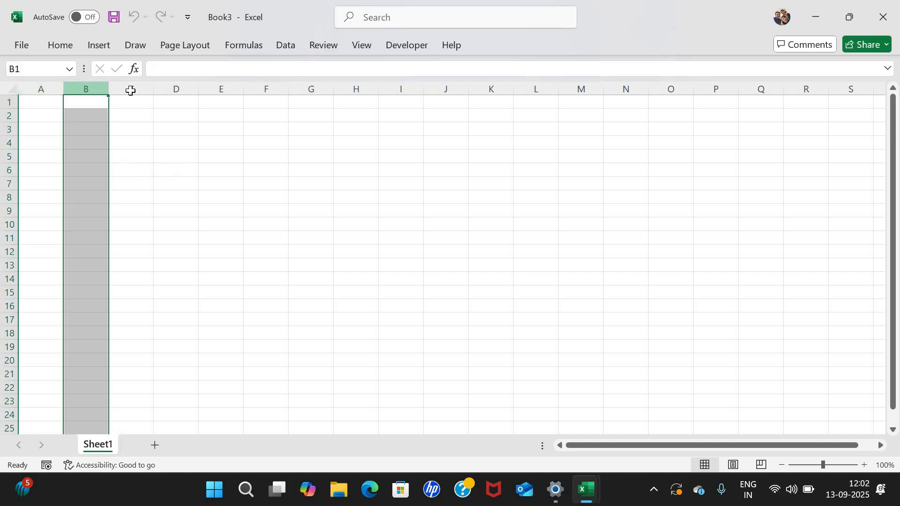
click(50, 87)
click(124, 85)
click(191, 90)
click(276, 88)
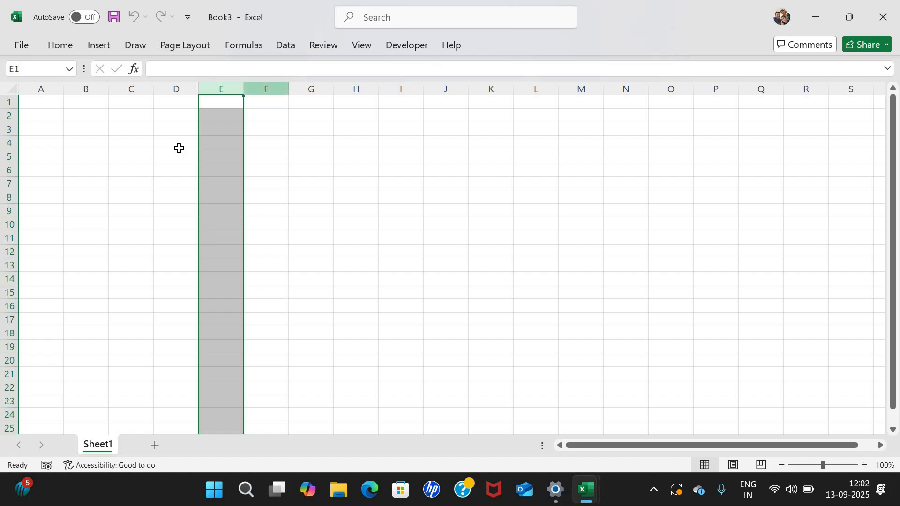
Select rows 5–7, then navigate from A1 by keyboard, selecting row 3 and finally cell B5.
click(9, 156)
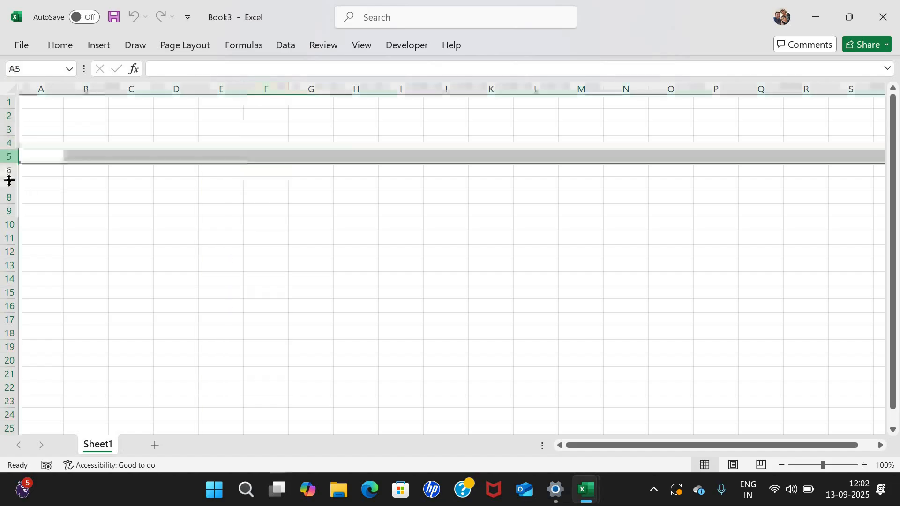
click(7, 170)
click(7, 184)
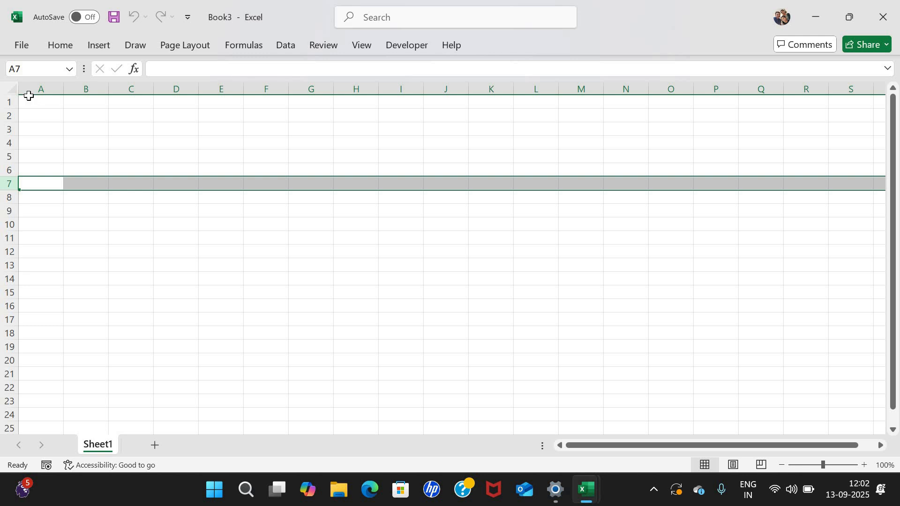
key(ctrl+Home)
key(Down)
key(Down)
key(shift+space)
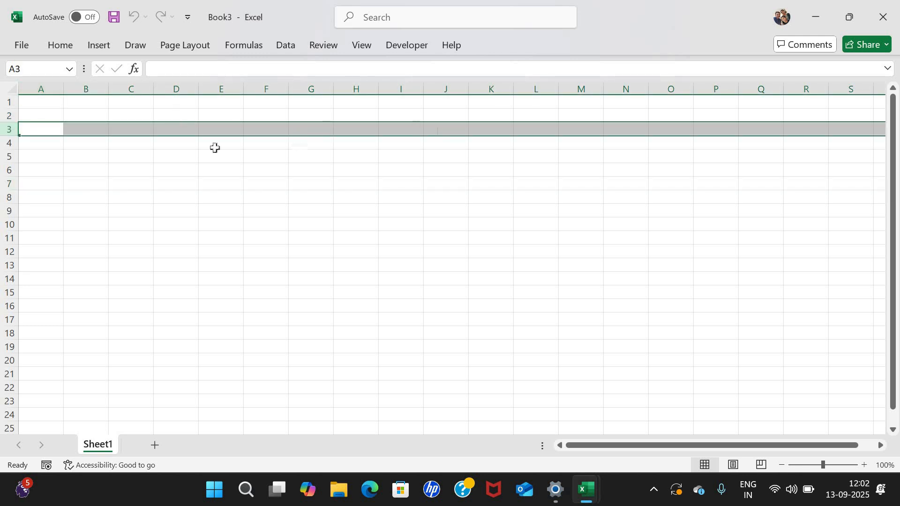
key(Right)
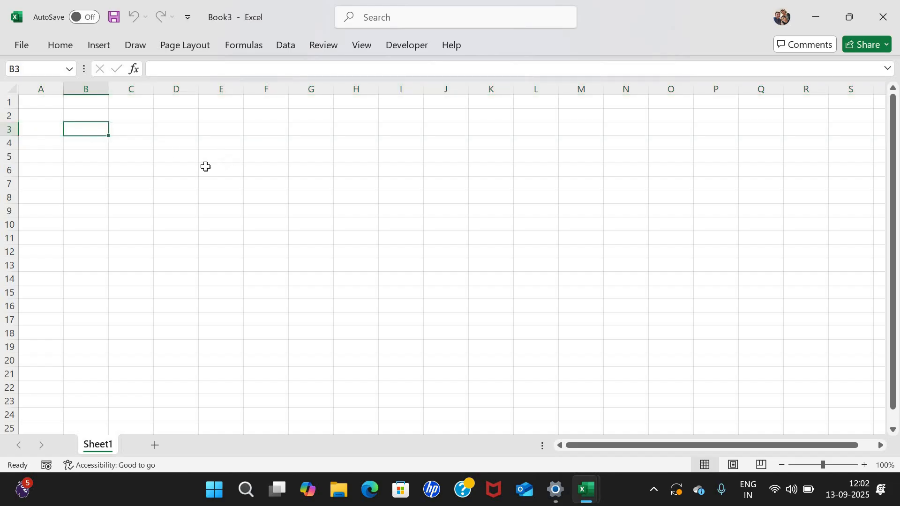
click(82, 160)
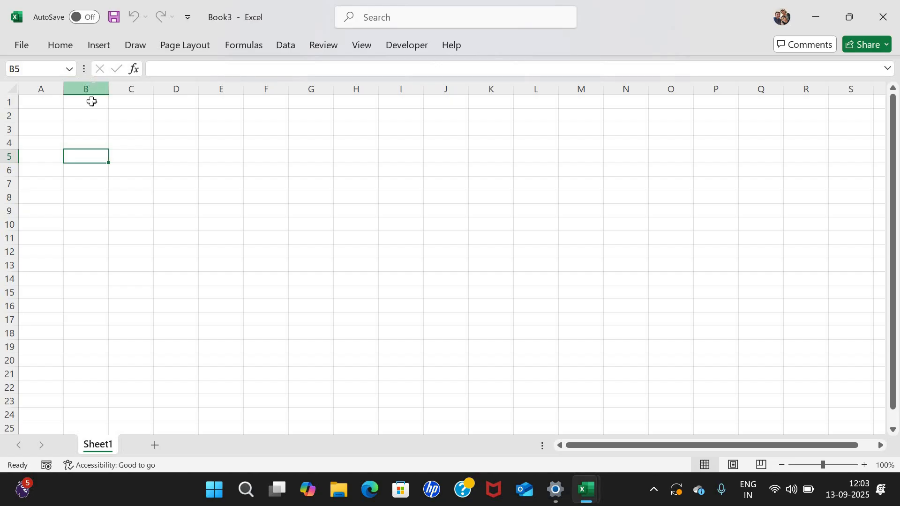
click(93, 86)
click(80, 141)
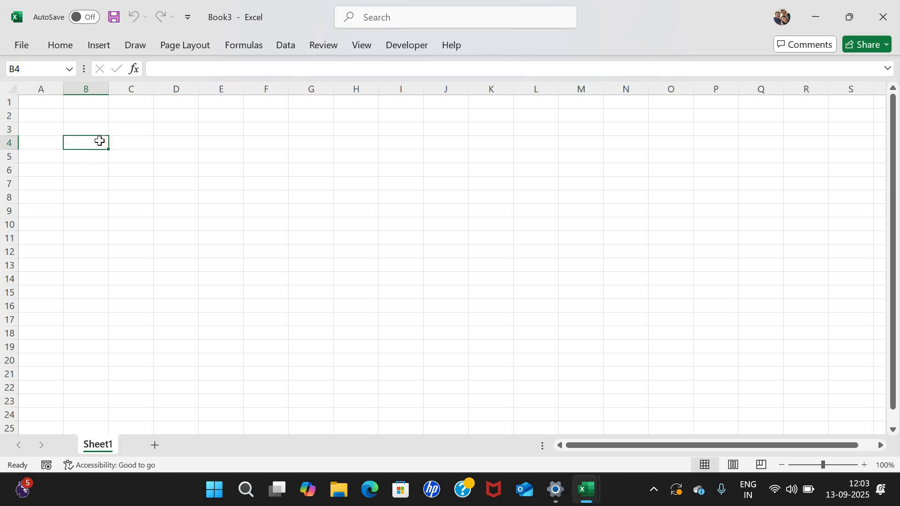
click(29, 66)
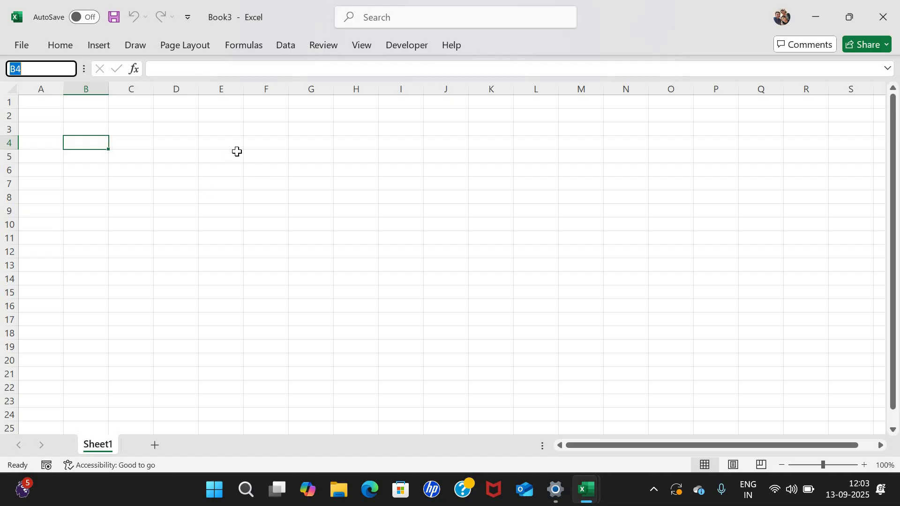
click(230, 172)
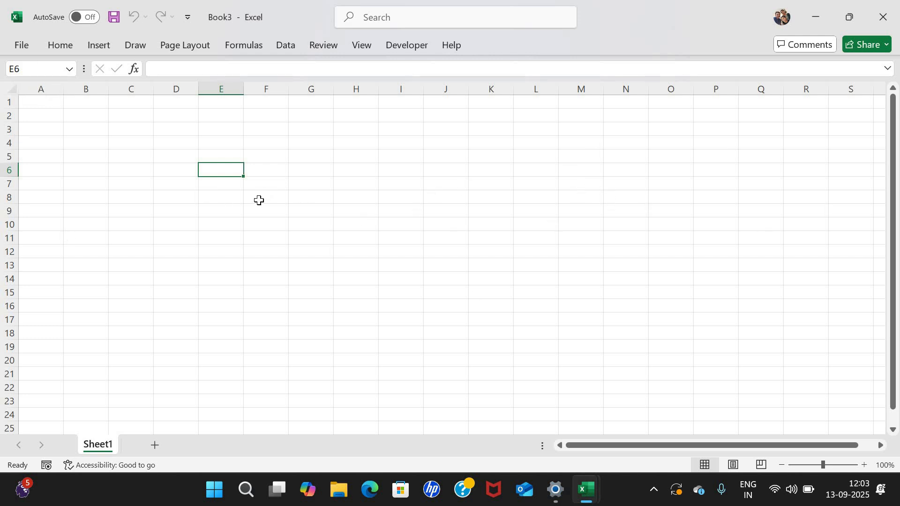
key(Right)
key(Right)
key(Right)
key(Right)
key(Left)
key(Left)
key(Left)
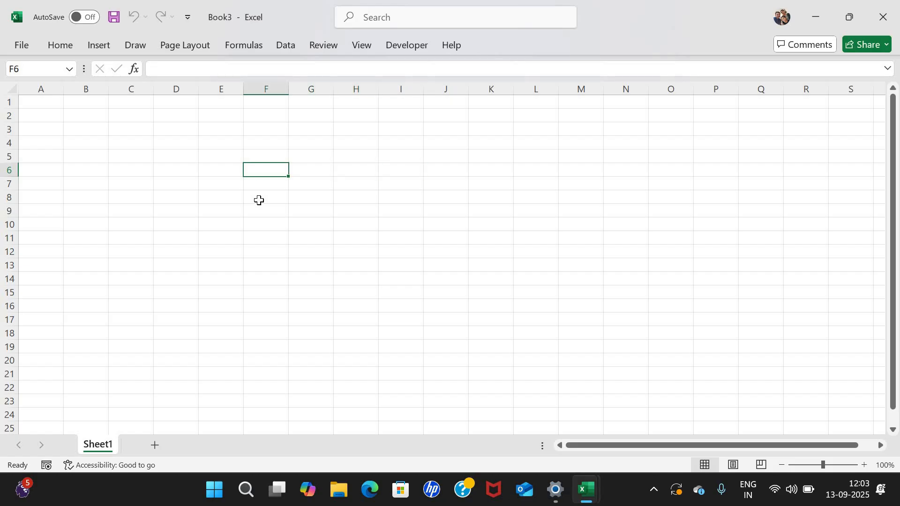
key(Up)
key(Up)
key(Up)
key(Up)
key(Down)
key(Down)
key(Down)
key(Right)
key(Left)
key(Left)
key(Left)
key(Down)
key(Down)
key(Down)
key(Down)
key(Up)
key(Up)
key(Up)
key(Up)
key(Up)
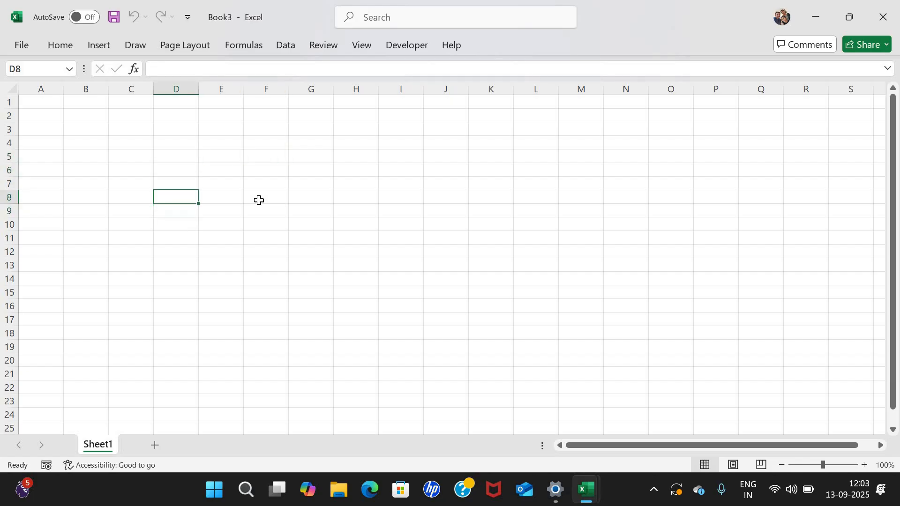
key(Left)
key(Down)
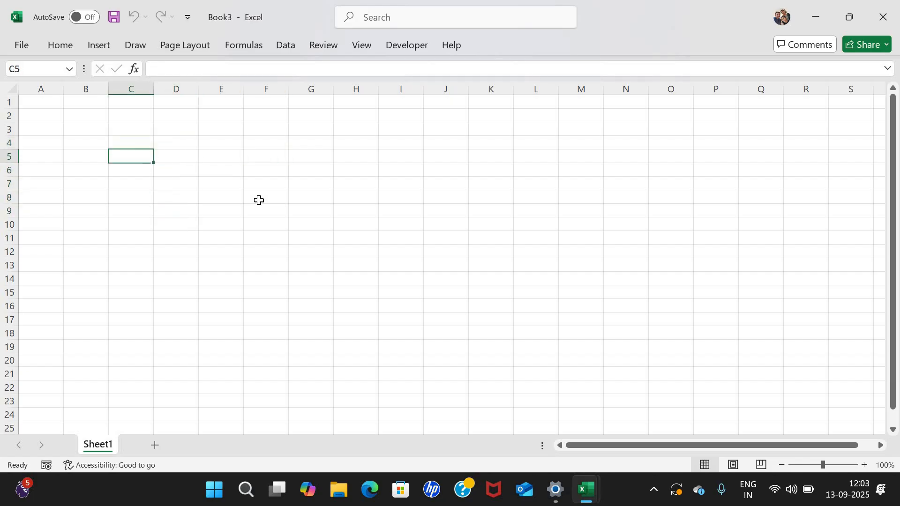
key(Right)
key(Down)
key(Down)
key(Left)
key(Left)
key(Down)
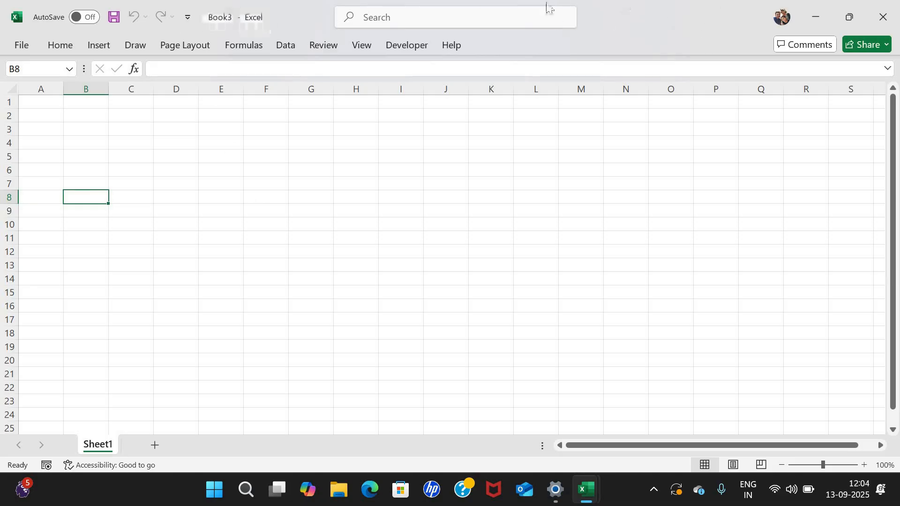
click(17, 20)
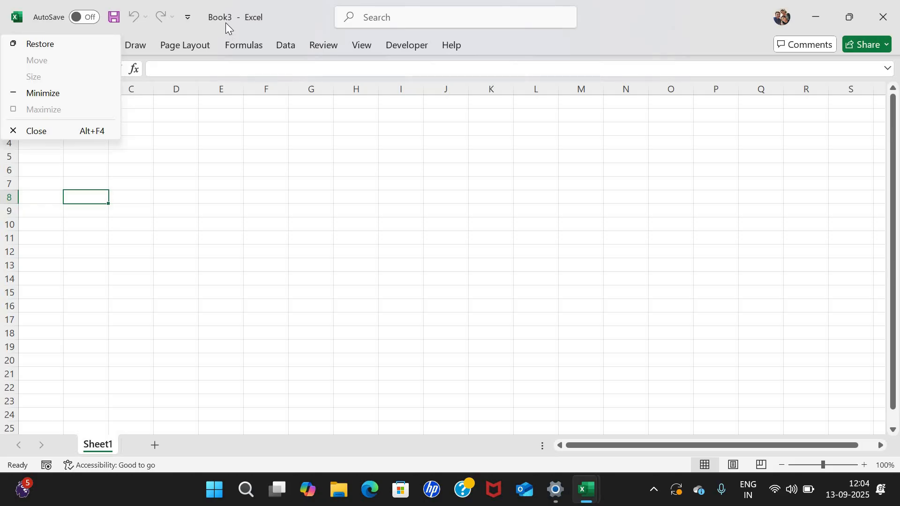
key(Escape)
key(ctrl+s)
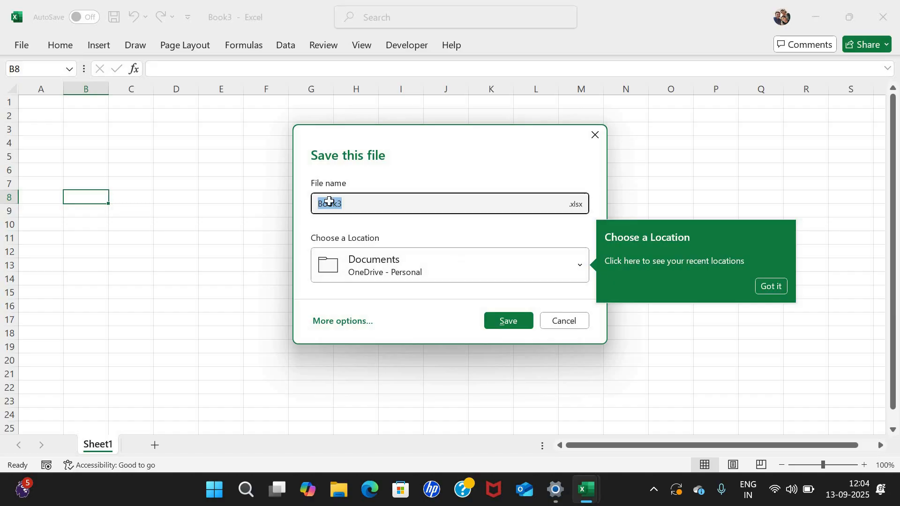
key(Escape)
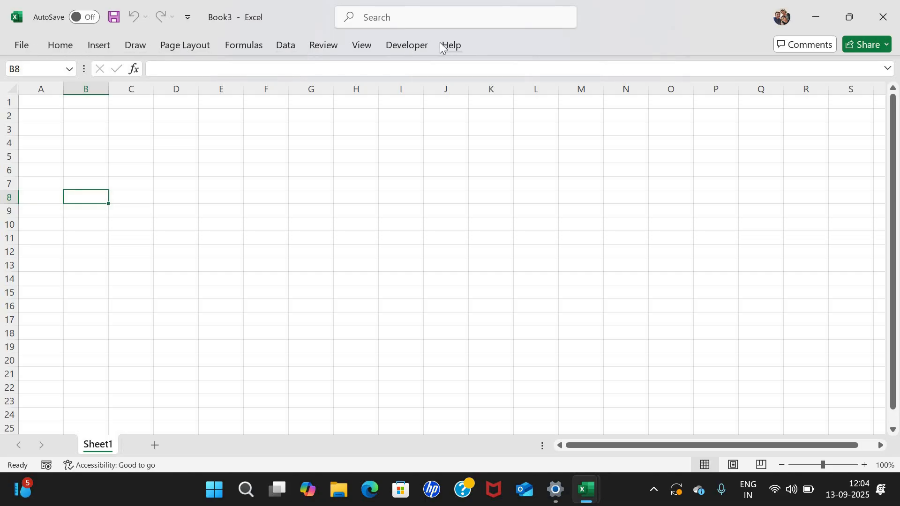
click(60, 47)
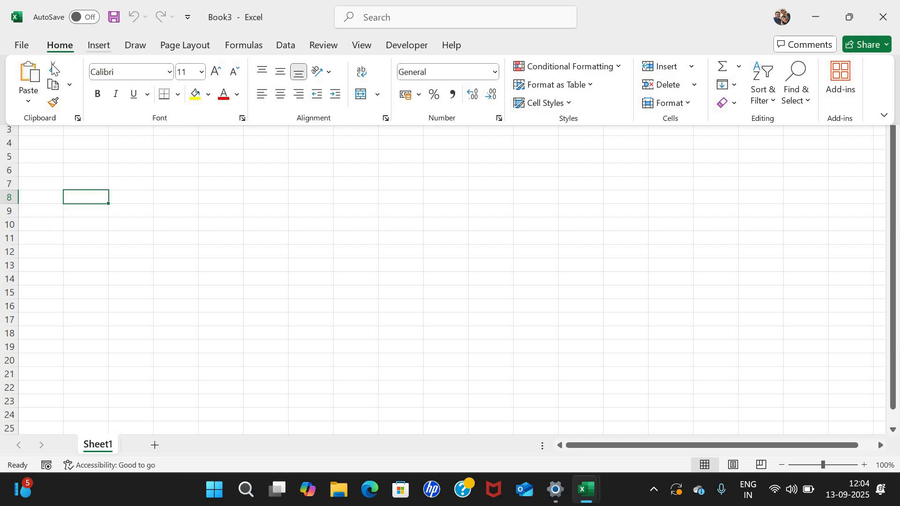
click(98, 45)
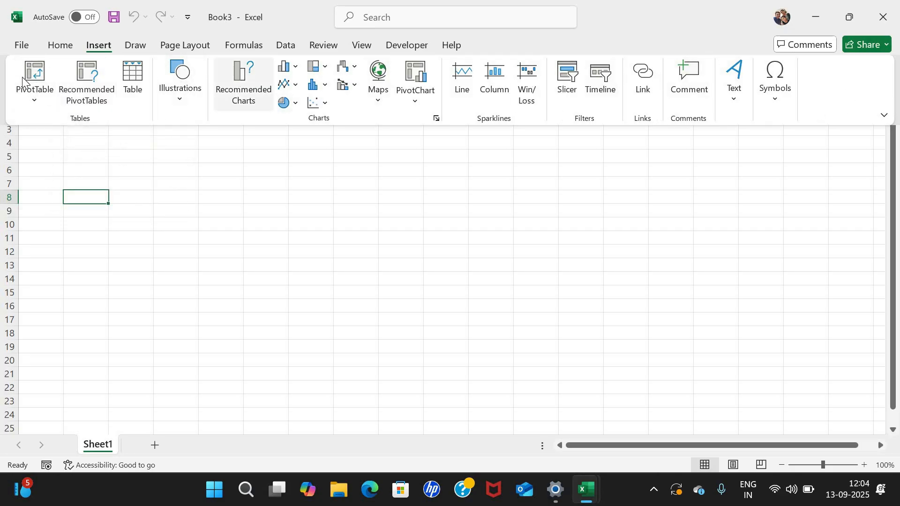
click(58, 49)
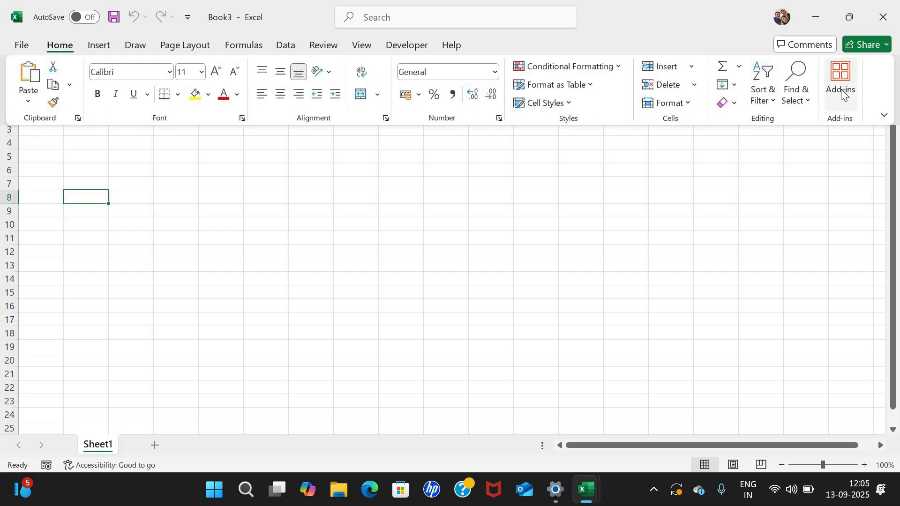
click(884, 116)
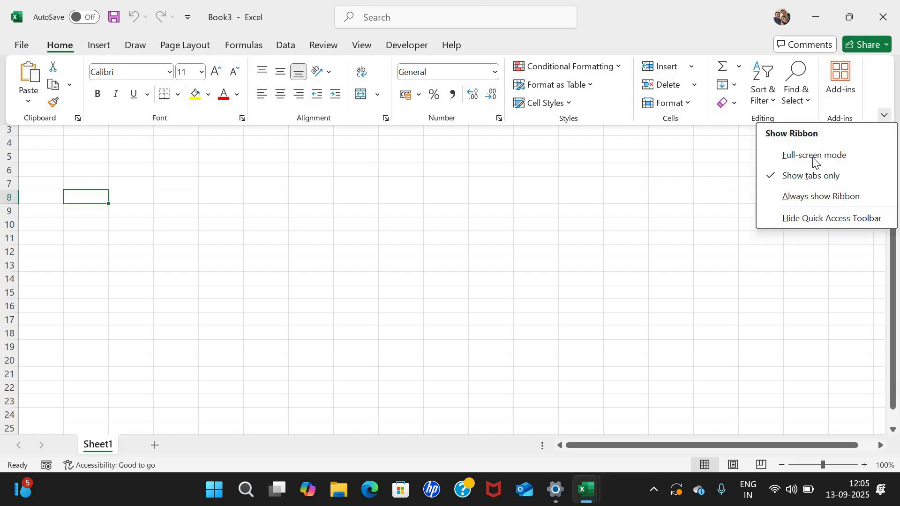
click(814, 156)
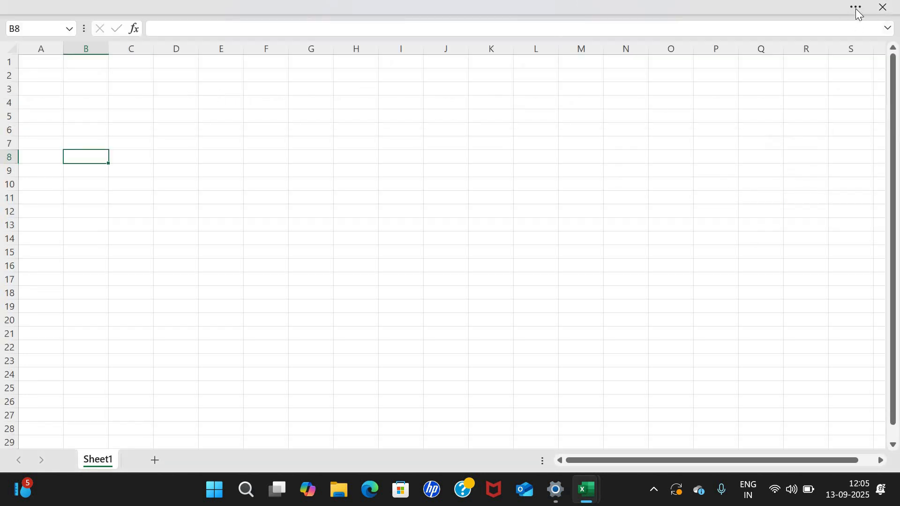
click(856, 7)
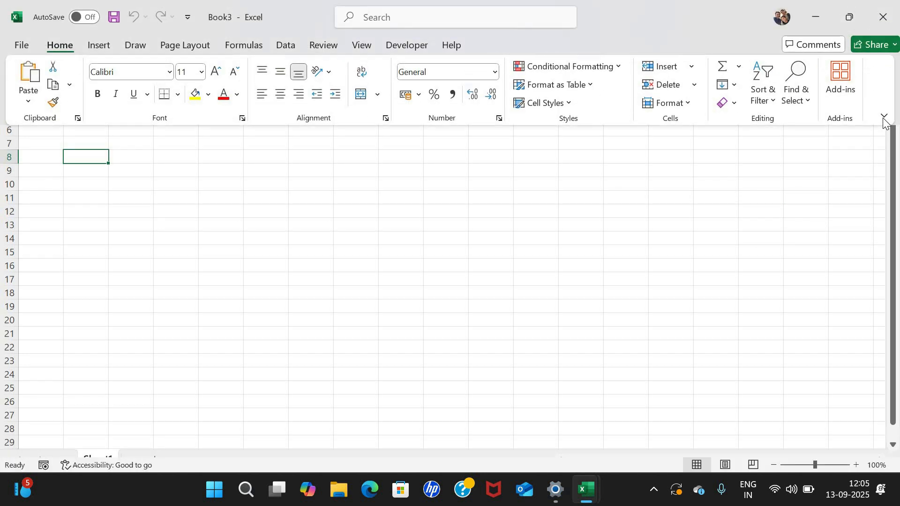
click(884, 116)
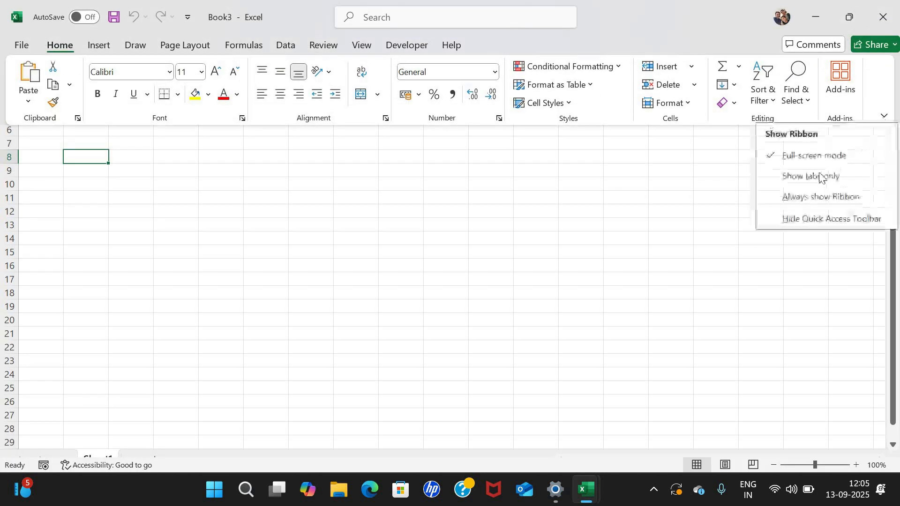
click(814, 200)
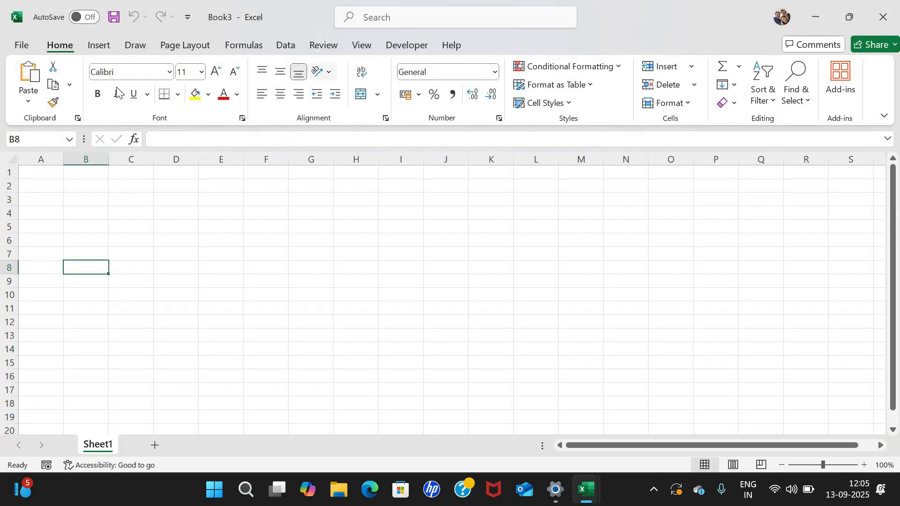
click(884, 116)
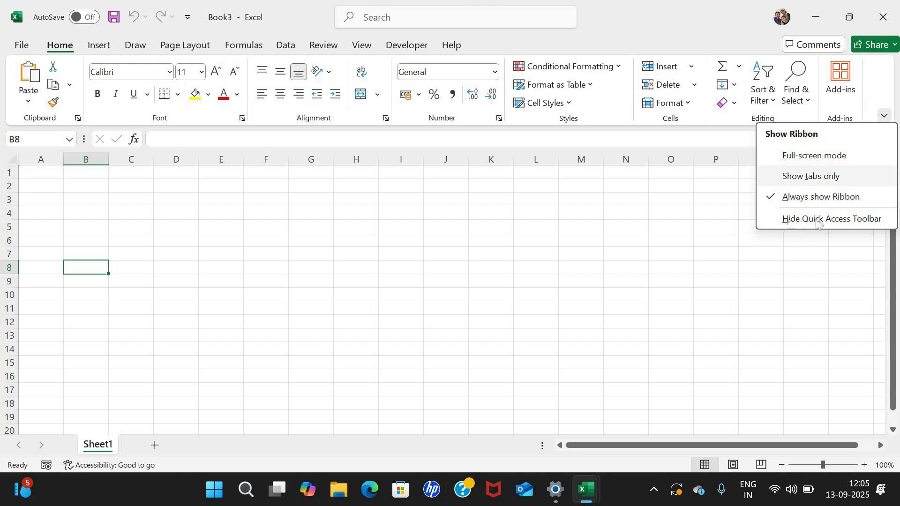
click(856, 219)
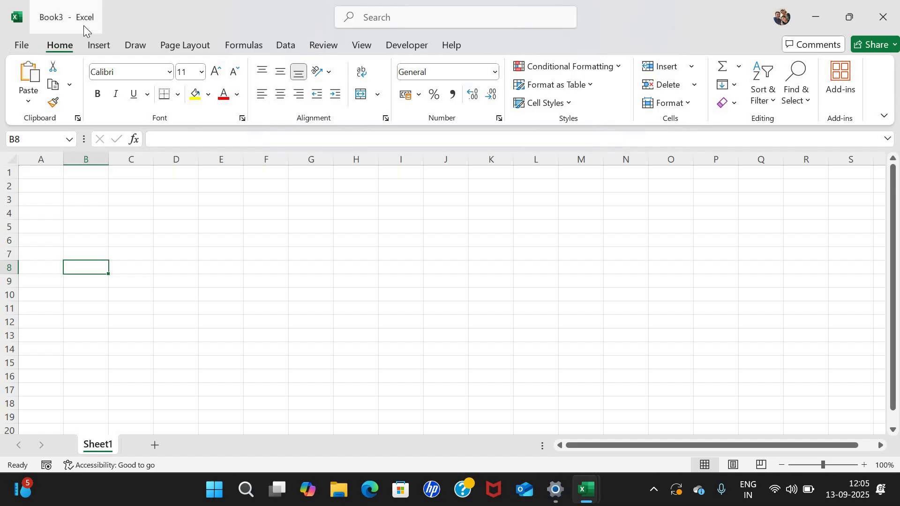
click(883, 118)
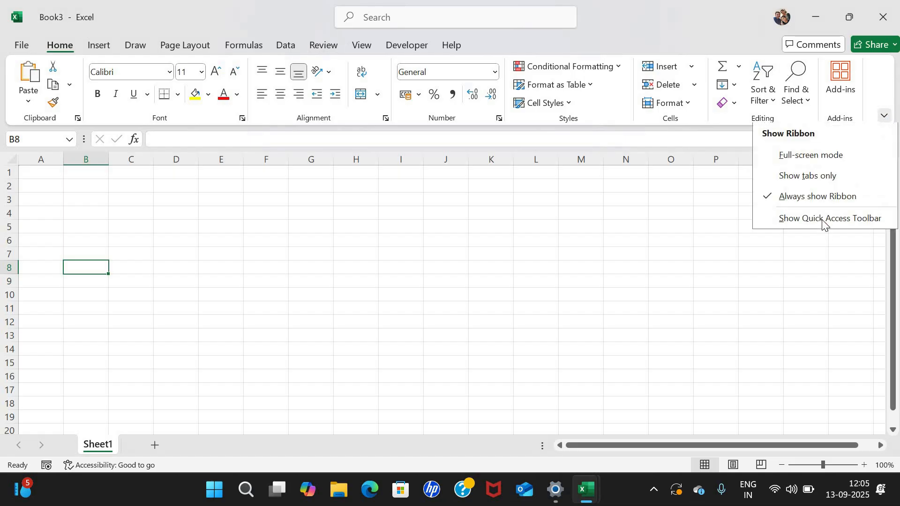
key(Return)
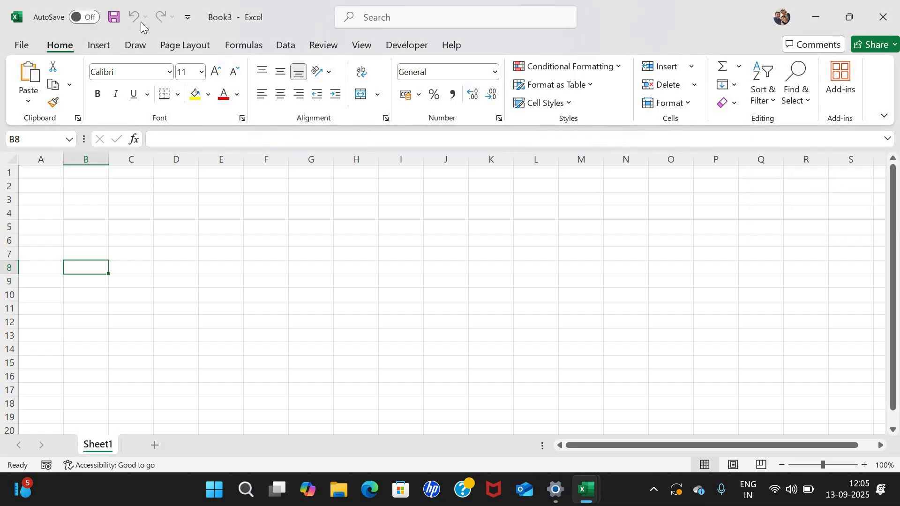
click(230, 212)
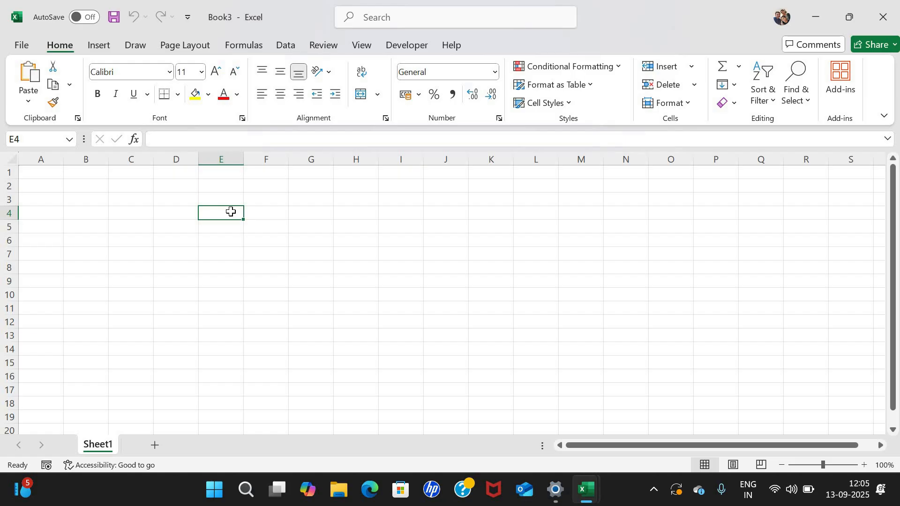
key(Left)
key(Left)
key(Left)
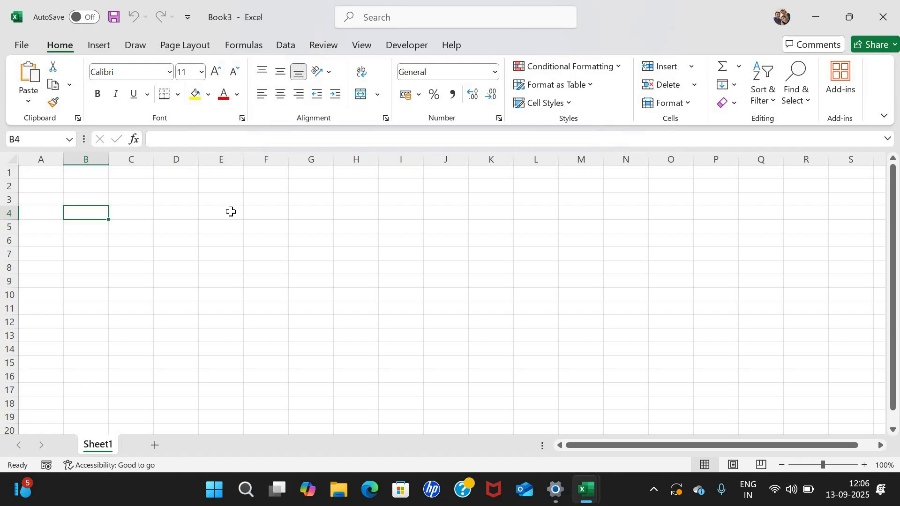
key(Left)
key(Up)
key(Up)
key(Up)
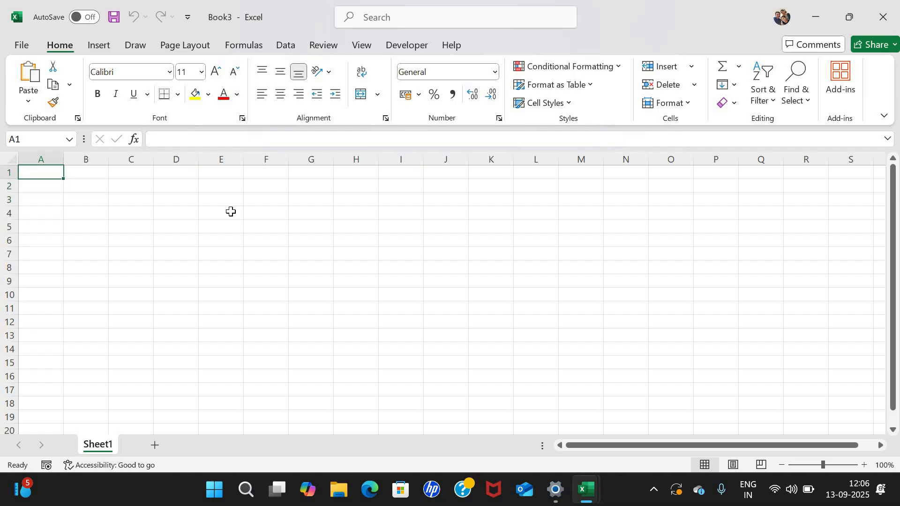
Enter headings Student Id, Name, Father Name, Address and Contact No across A2:E2.
key(Right)
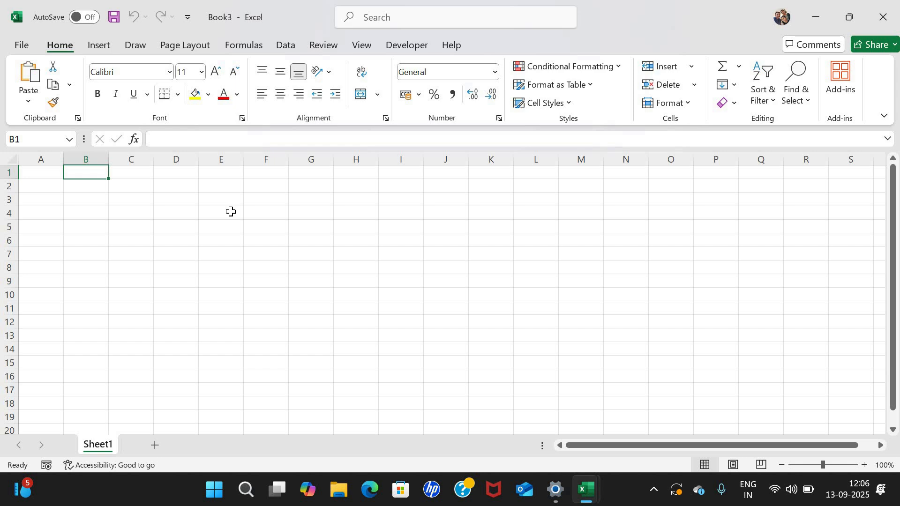
key(Left)
key(Down)
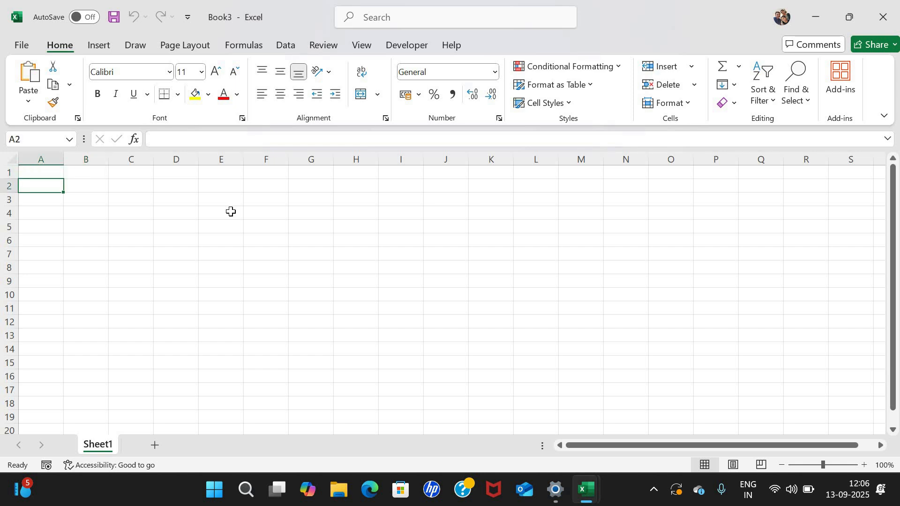
text(Student I)
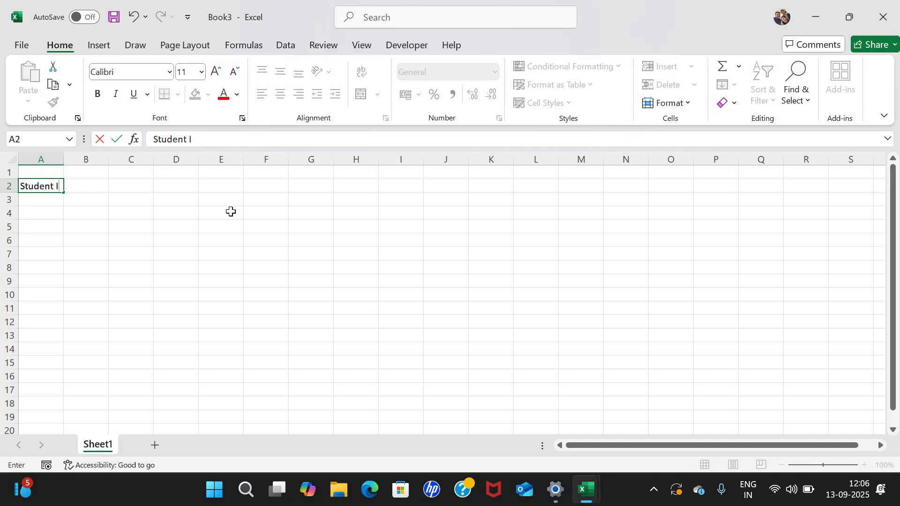
text(d)
key(Tab)
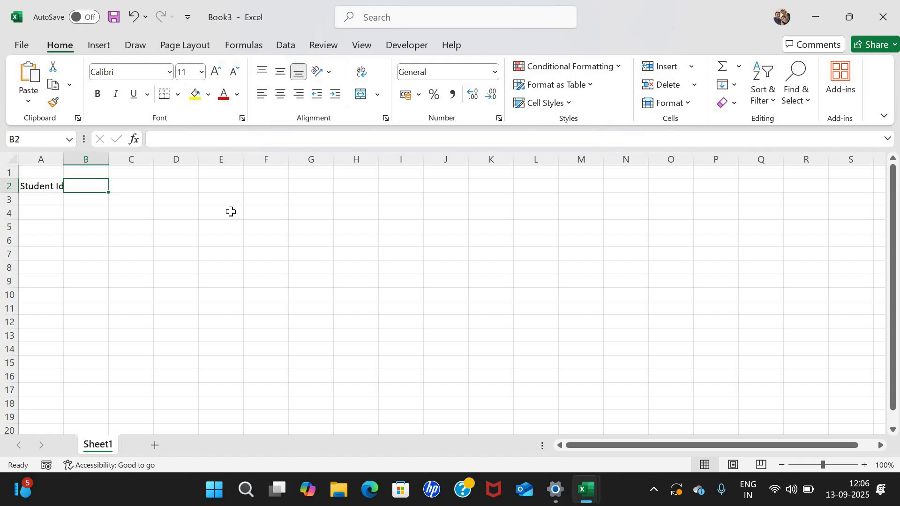
text(Name)
key(Tab)
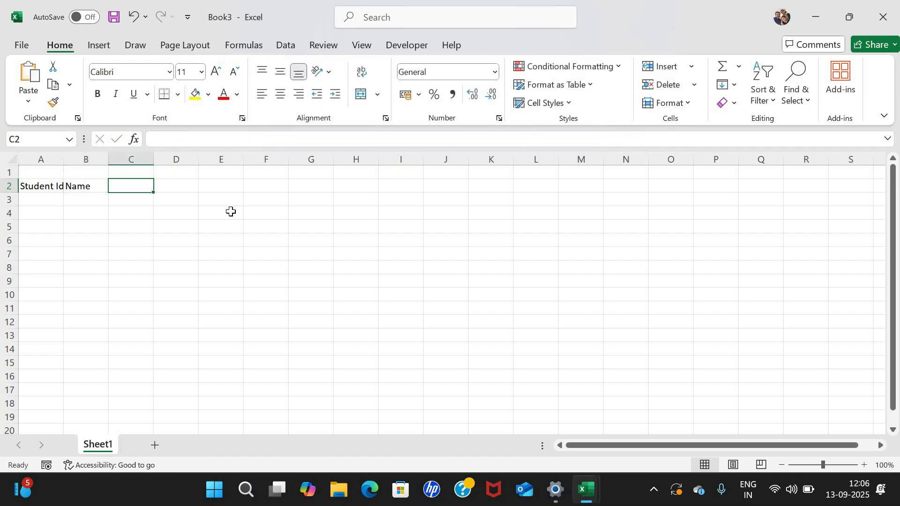
text(Father)
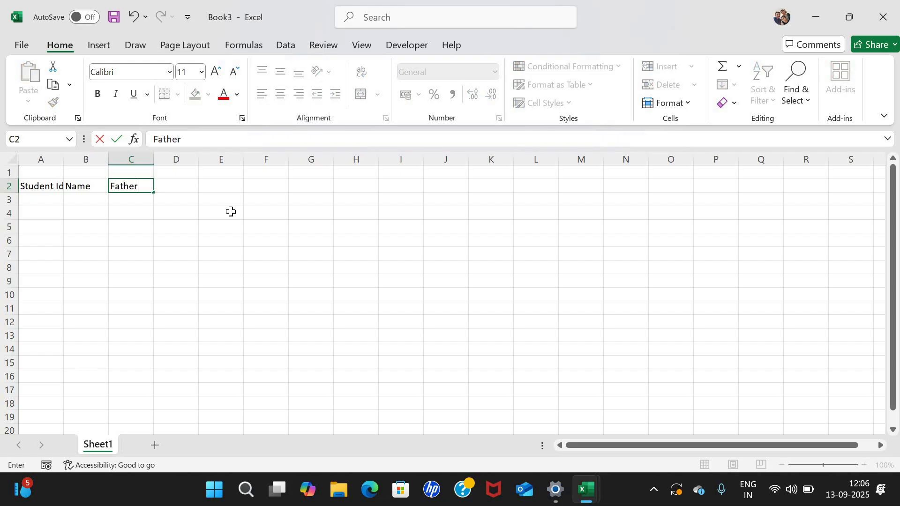
text( Name)
key(Tab)
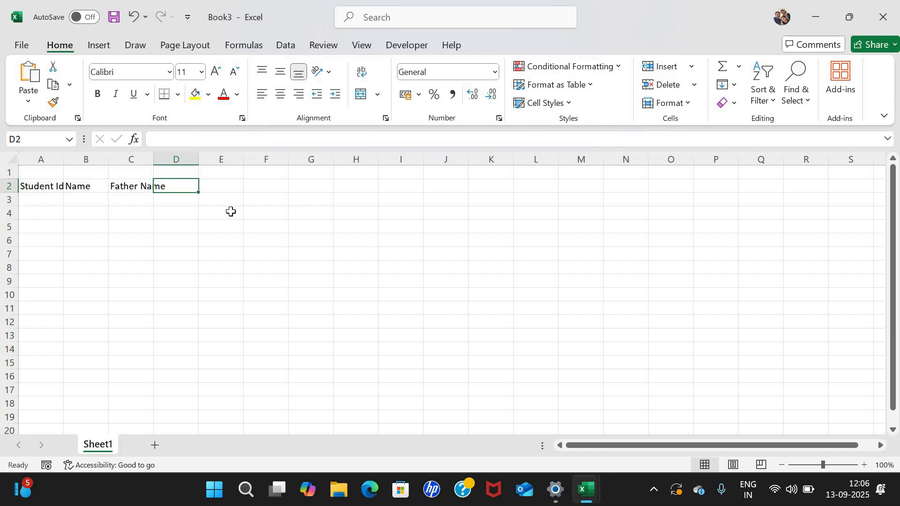
text(Address)
key(Tab)
text(Contact No)
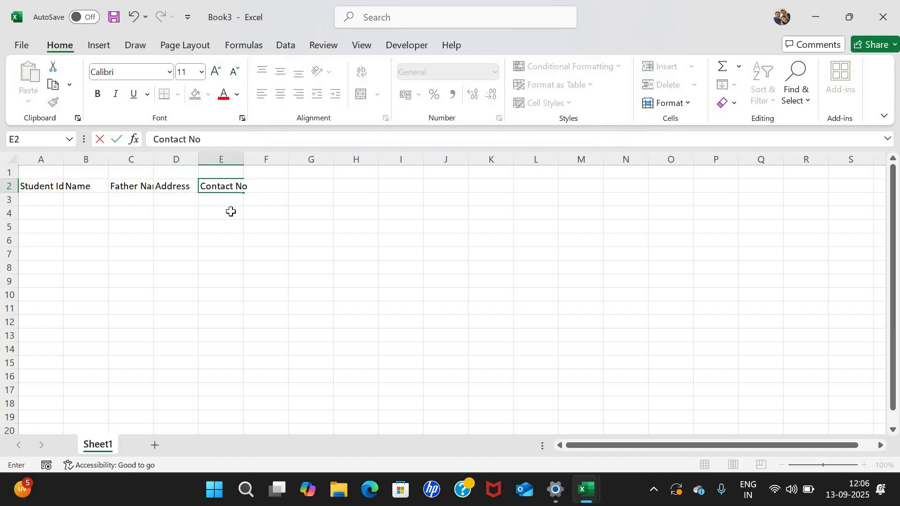
key(Tab)
Enter headings Class, Total Fees, Paid and Due in F2:I2, then return to the Address heading.
text(Class)
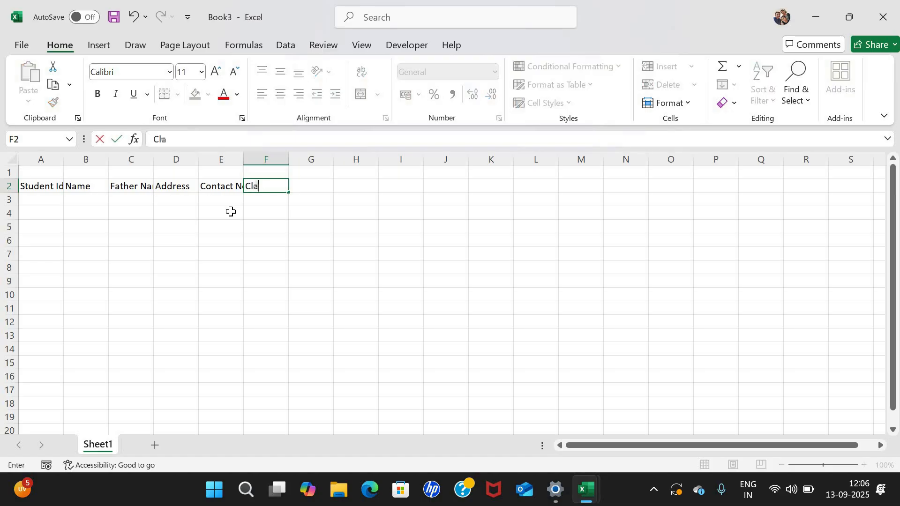
key(Tab)
text(Total)
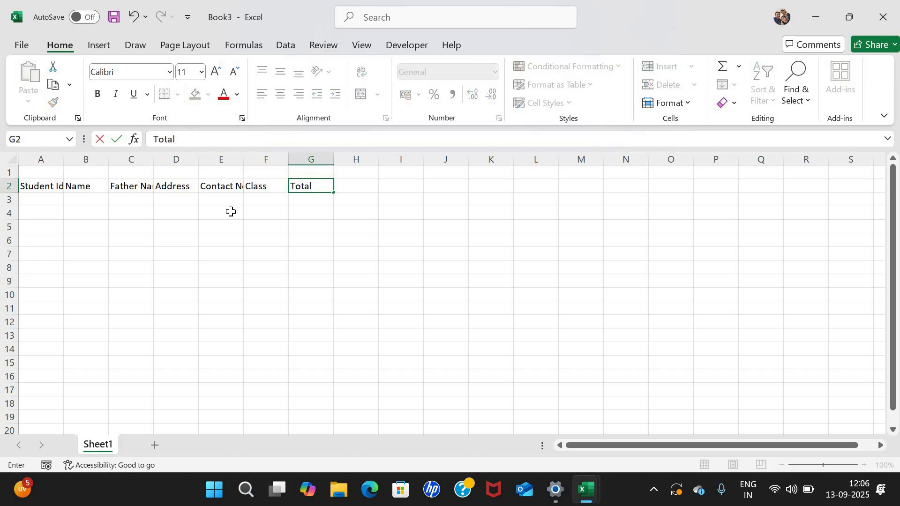
text( Fees)
key(Tab)
text(Paid)
key(Tab)
text(Due)
key(Return)
key(Left)
key(Left)
key(Left)
key(Left)
key(Left)
key(Left)
key(Left)
key(Left)
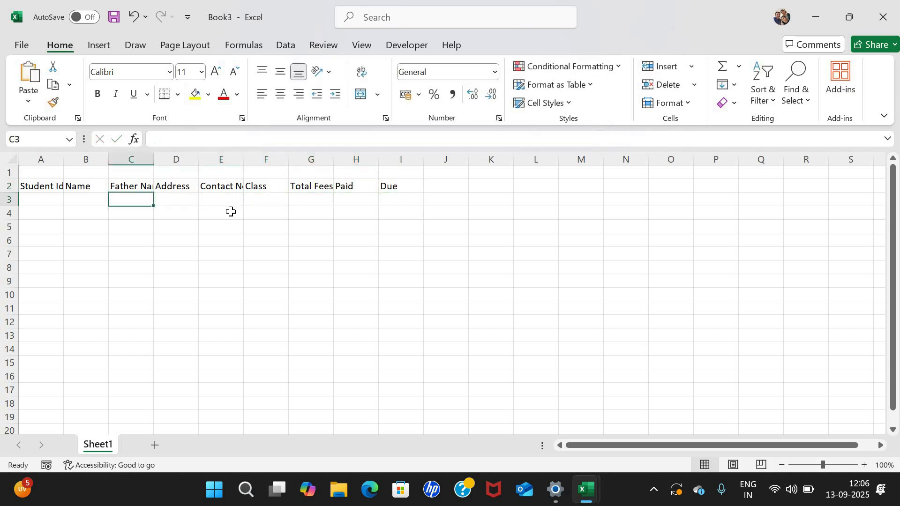
key(Up)
key(Right)
key(Right)
key(Right)
key(Right)
key(Right)
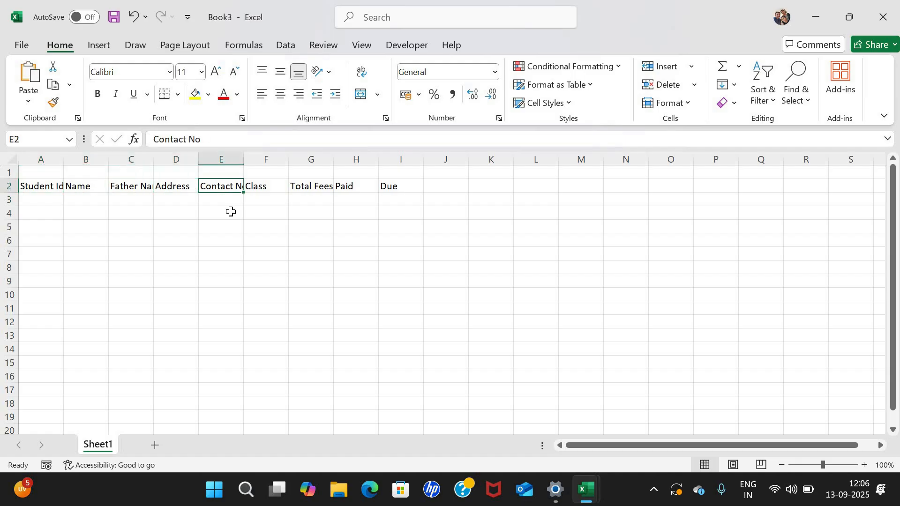
key(Left)
key(Left)
key(Left)
key(Left)
key(Left)
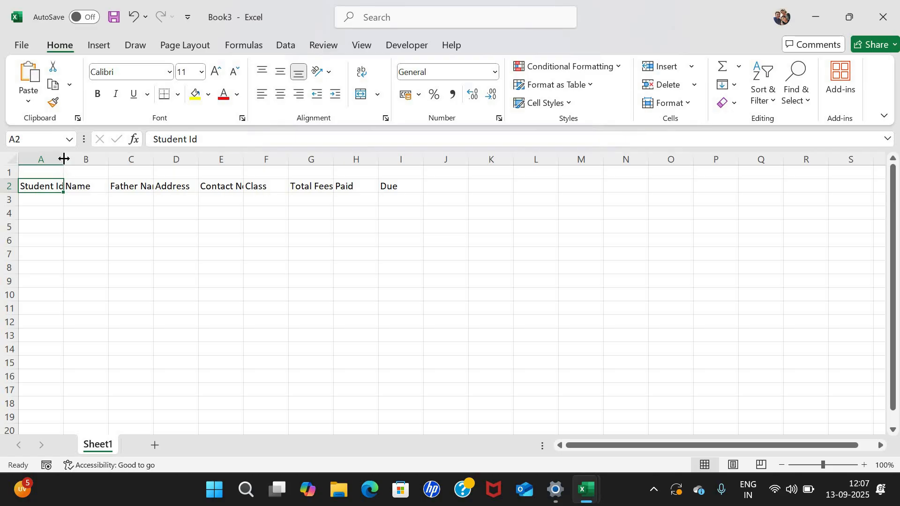
Widen column A to fit Student Id, and autofit then further widen column C for Father Name.
drag(80, 160, 86, 212)
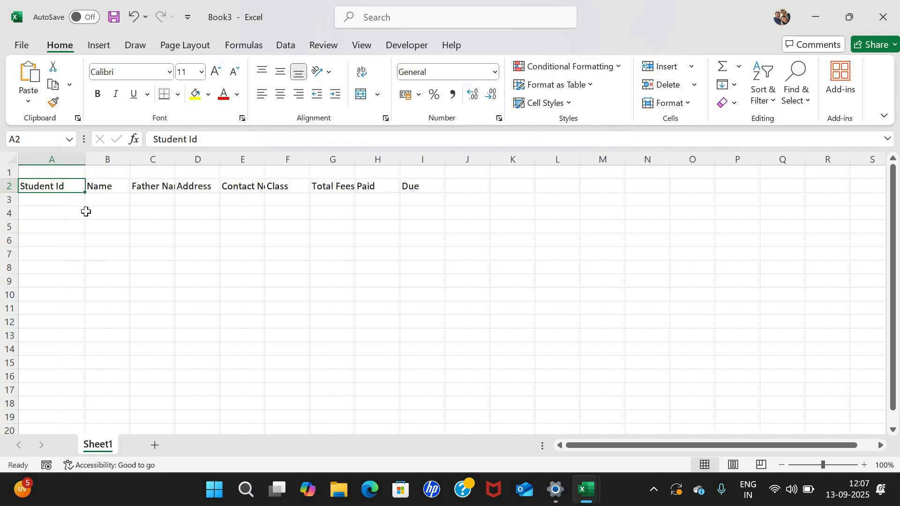
double_click(174, 160)
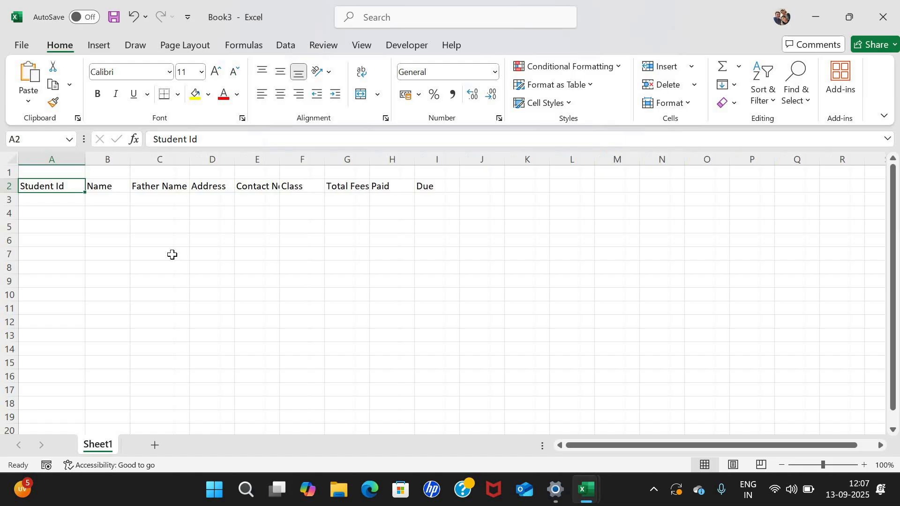
click(180, 186)
drag(188, 162, 319, 160)
key(Right)
key(Right)
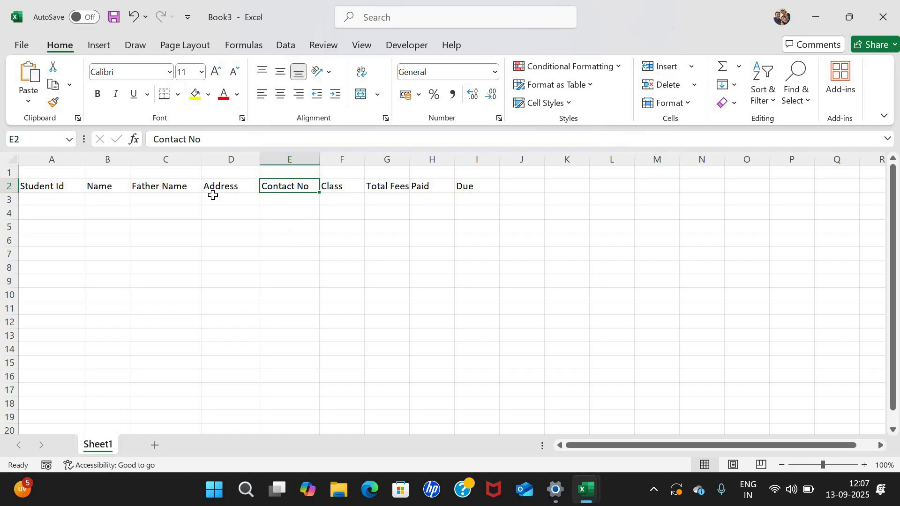
key(Return)
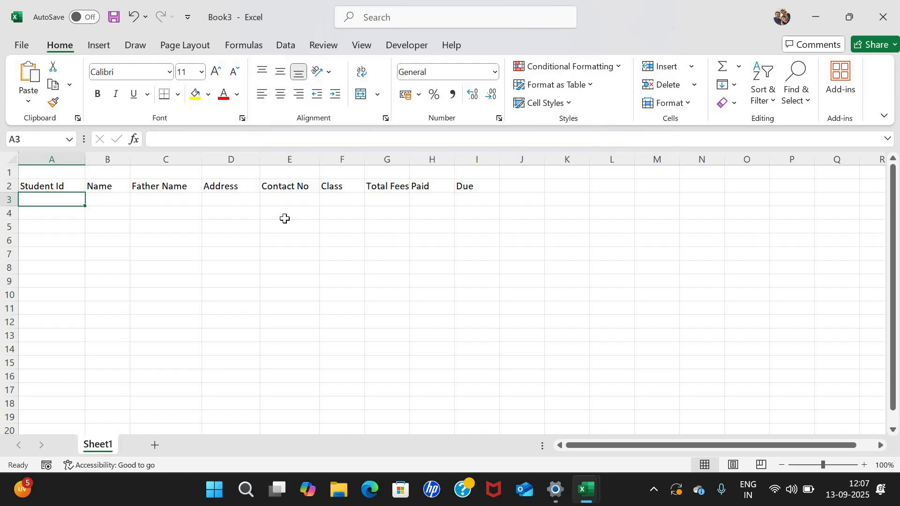
text(101)
key(Tab)
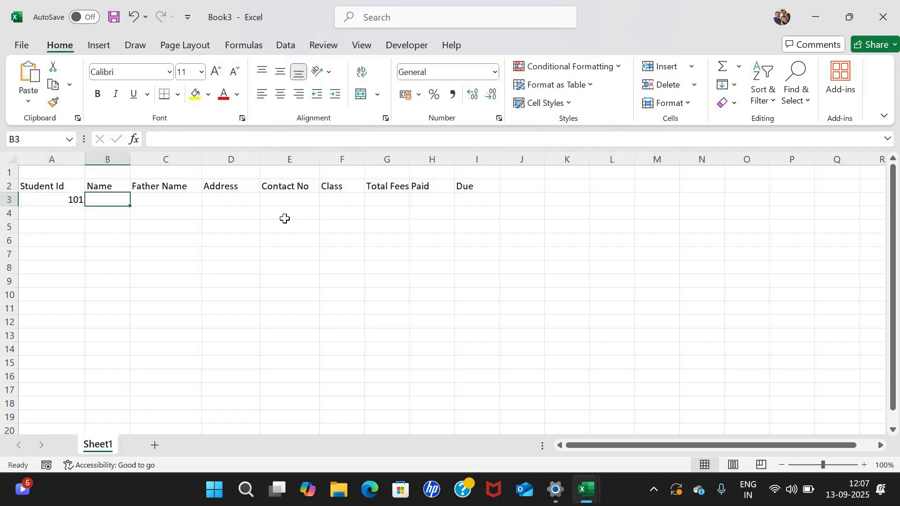
text(Amit)
key(Tab)
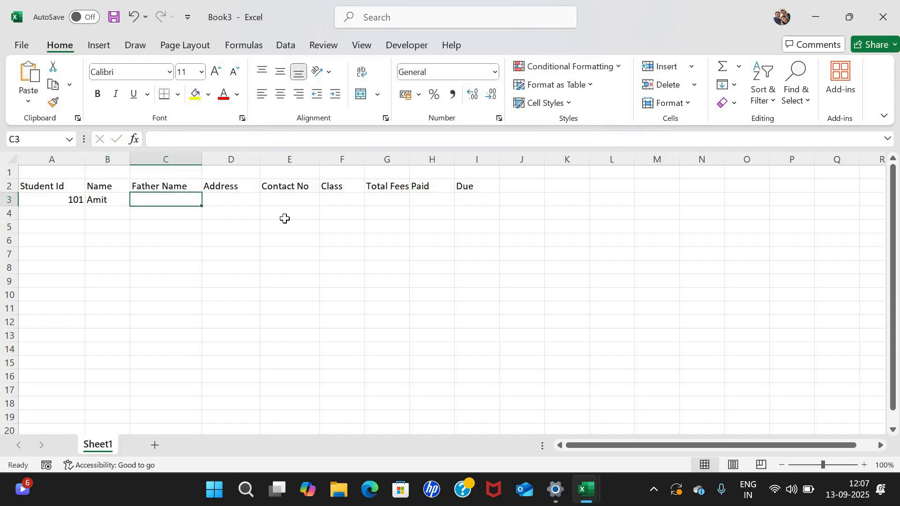
text(Rohan)
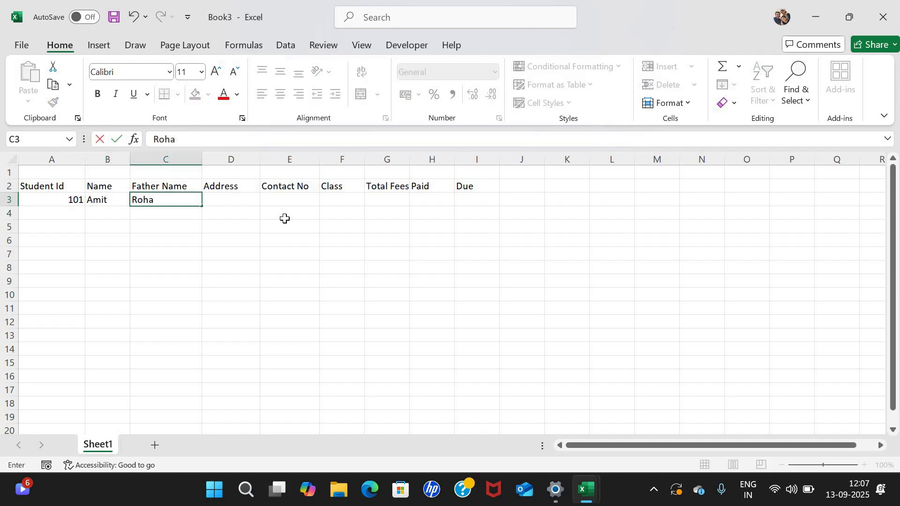
key(Tab)
text(Bhopal)
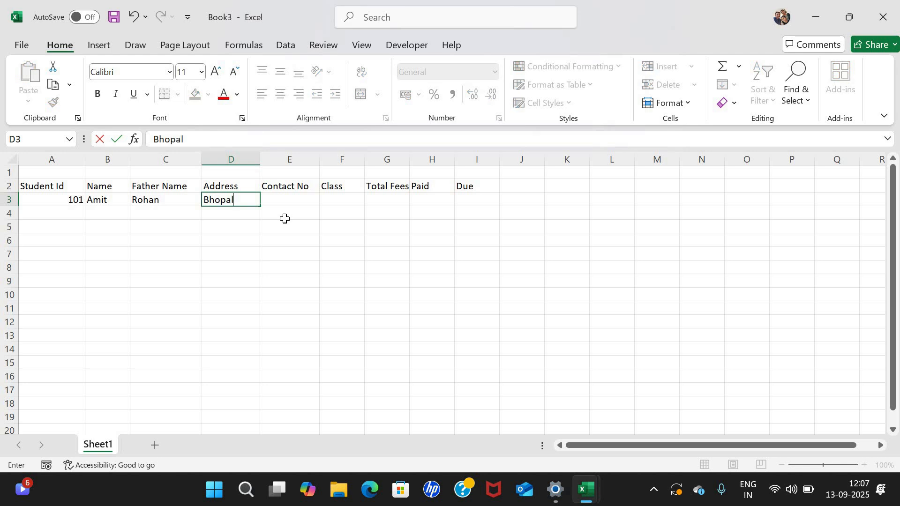
key(Tab)
text(98989898)
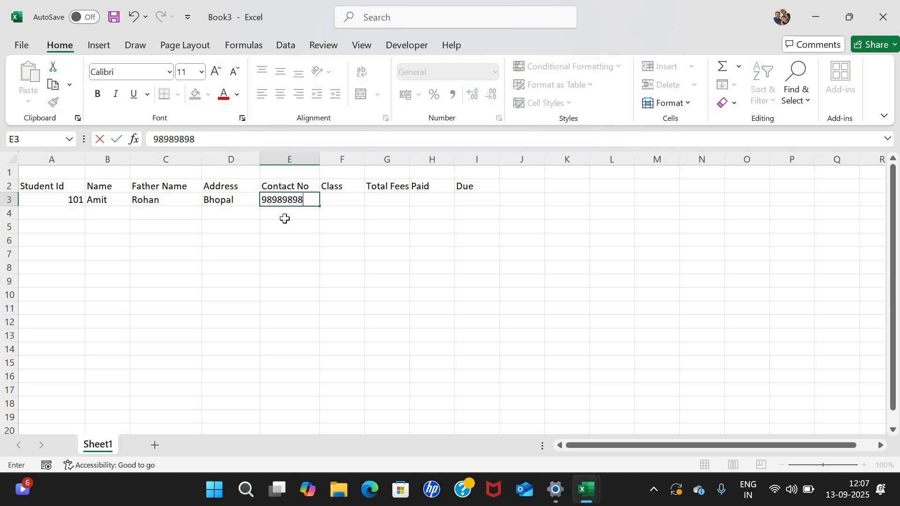
key(Tab)
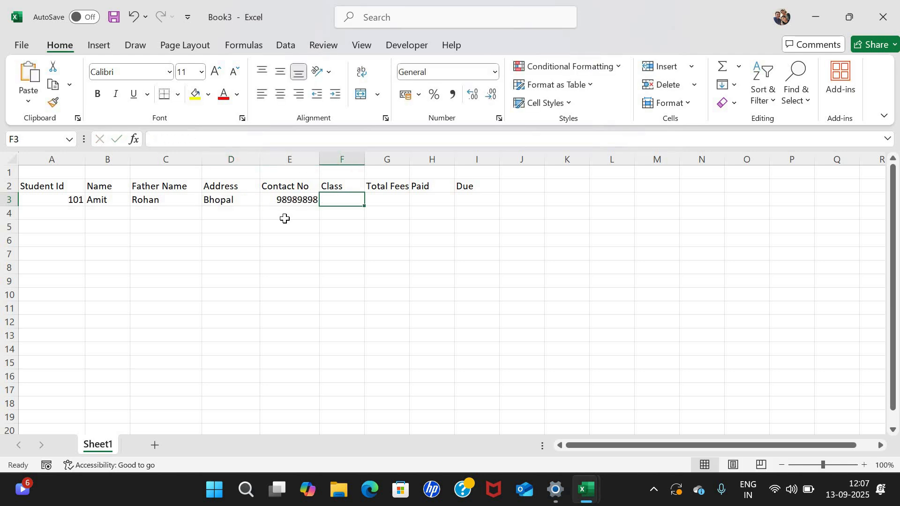
text(V)
key(Tab)
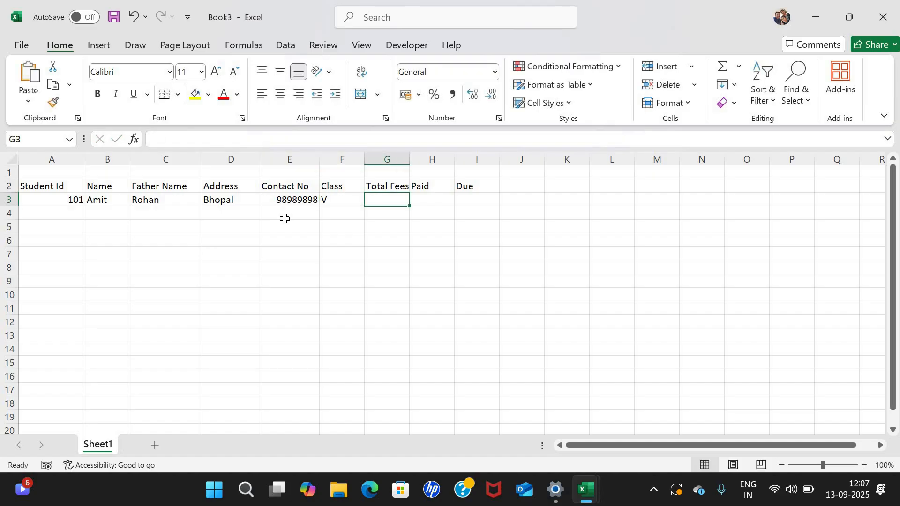
text(5000)
key(Tab)
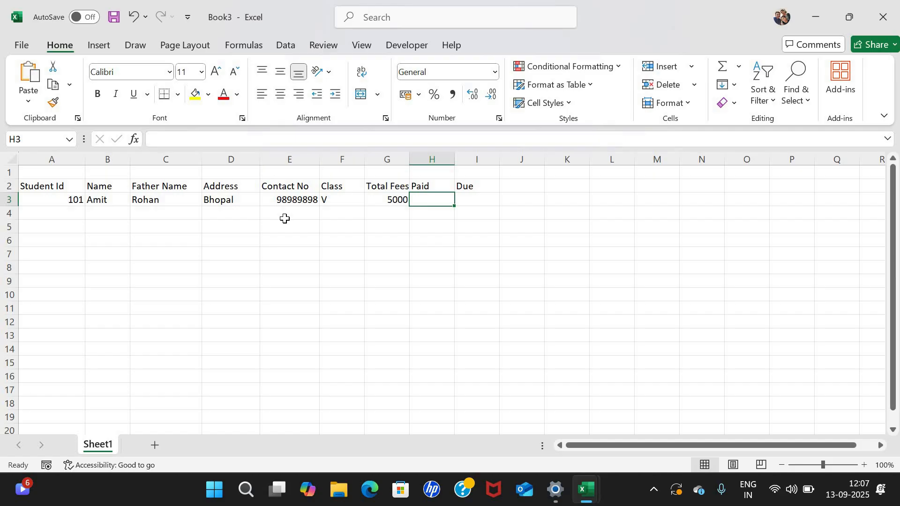
text(2000)
key(Tab)
key(Left)
key(Left)
key(Left)
key(Right)
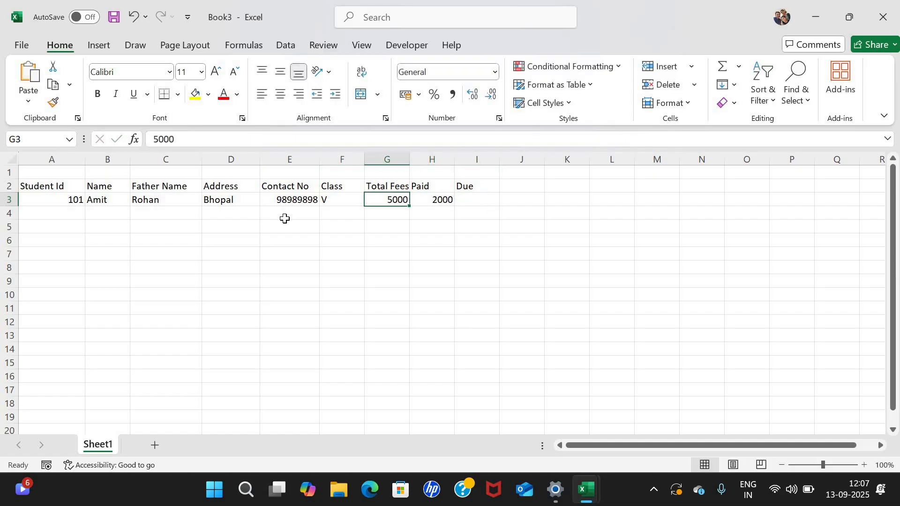
key(Left)
key(Right)
key(Right)
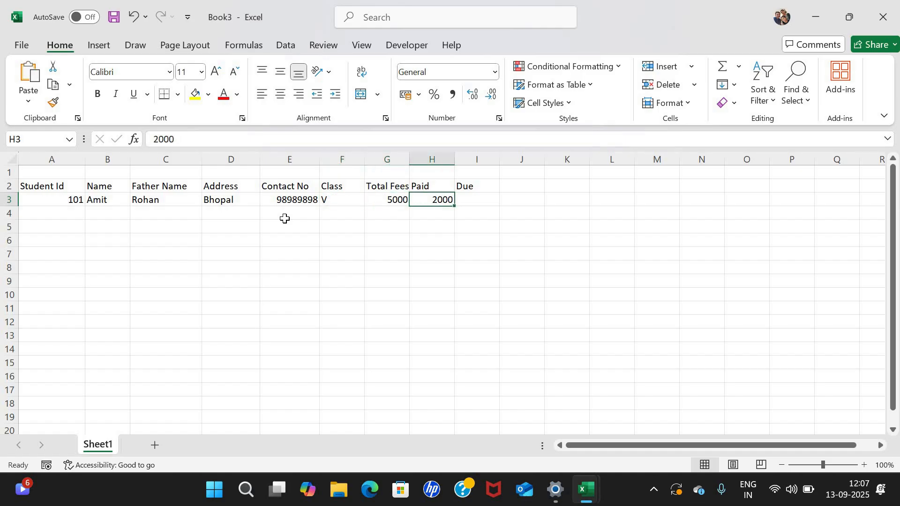
key(Right)
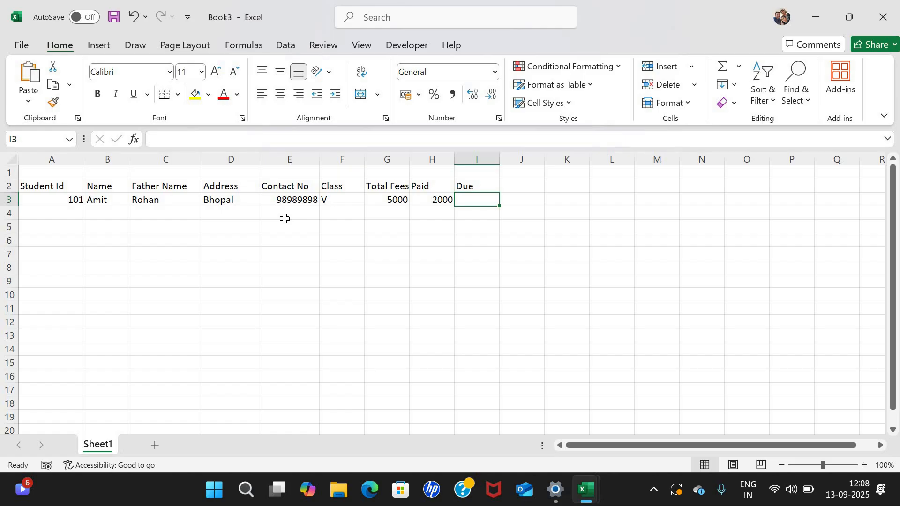
key(Left)
key(Left)
key(Right)
key(Right)
key(Left)
key(Left)
key(Down)
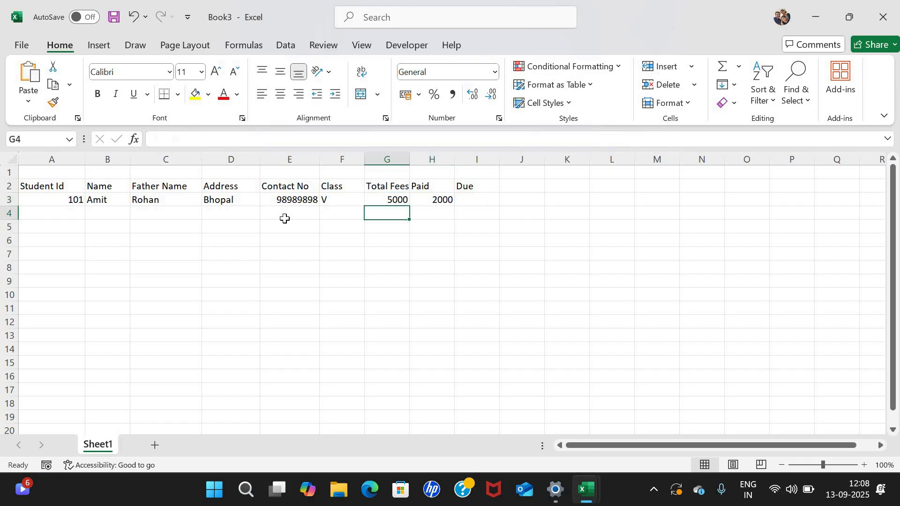
key(Left)
key(Left)
key(Left)
key(Left)
key(Left)
key(Left)
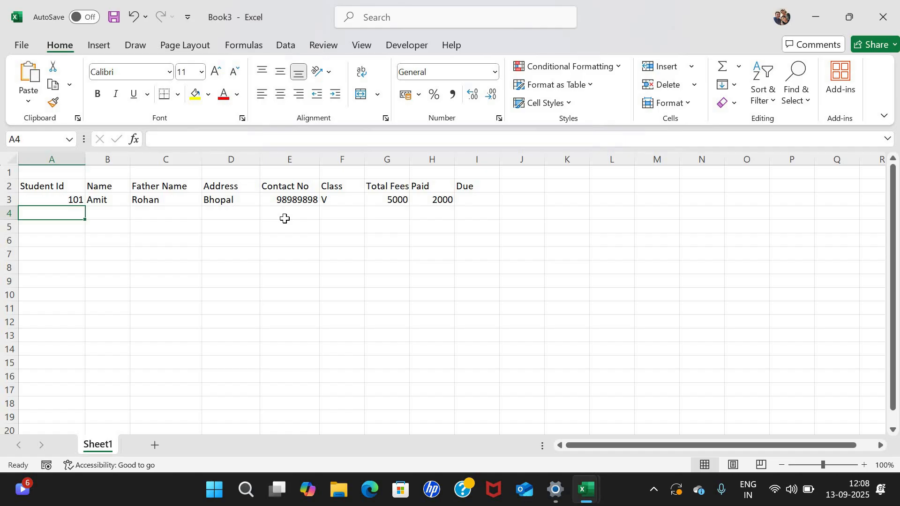
Enter record 102 in row 4 with name, father's name, address, contact, Class VI and Total Fees 6000.
text(102)
key(Tab)
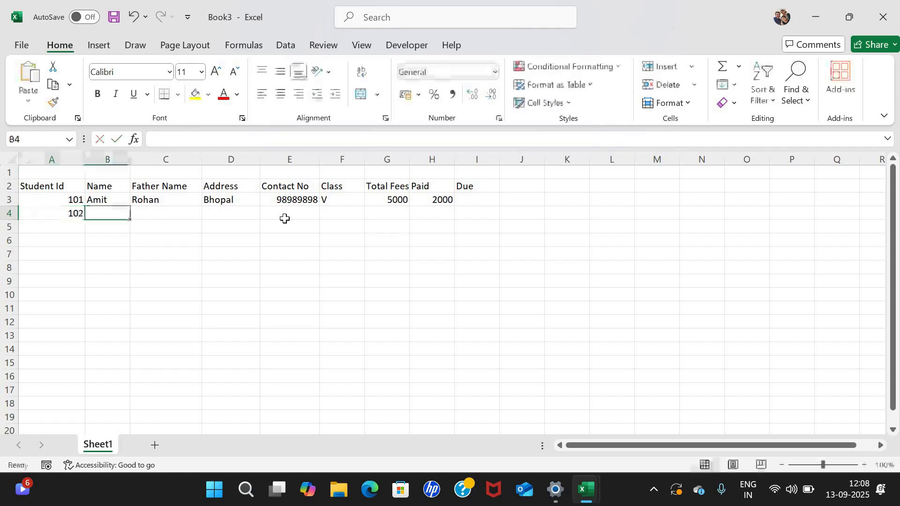
text(Roha)
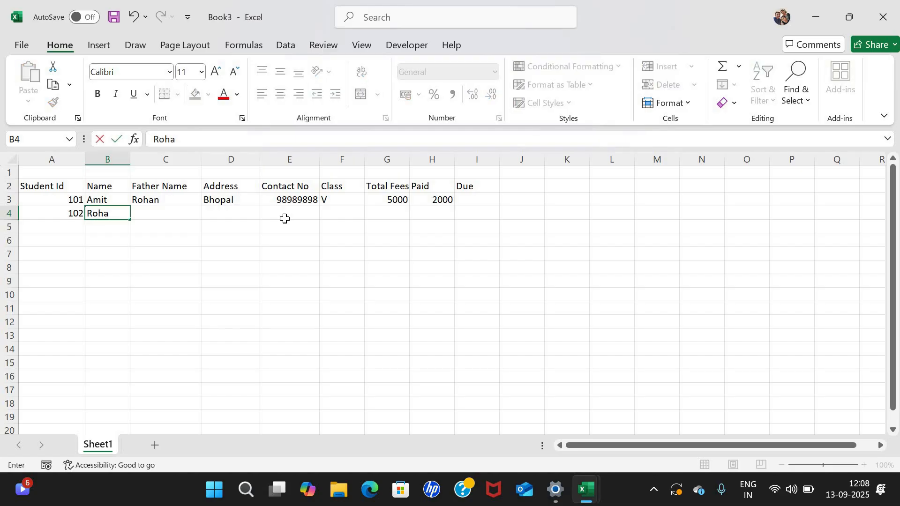
key(BackSpace)
key(BackSpace)
text(hit)
key(Tab)
text(Sohan)
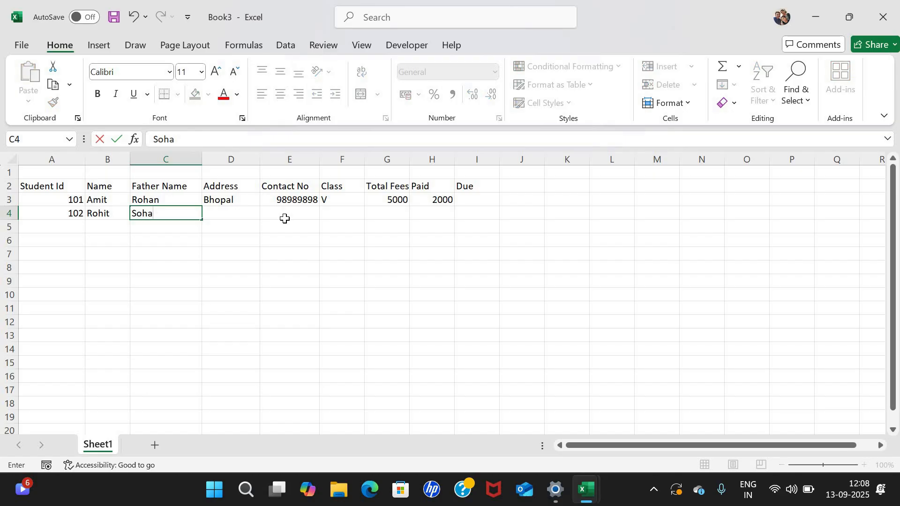
key(Tab)
text(Indore)
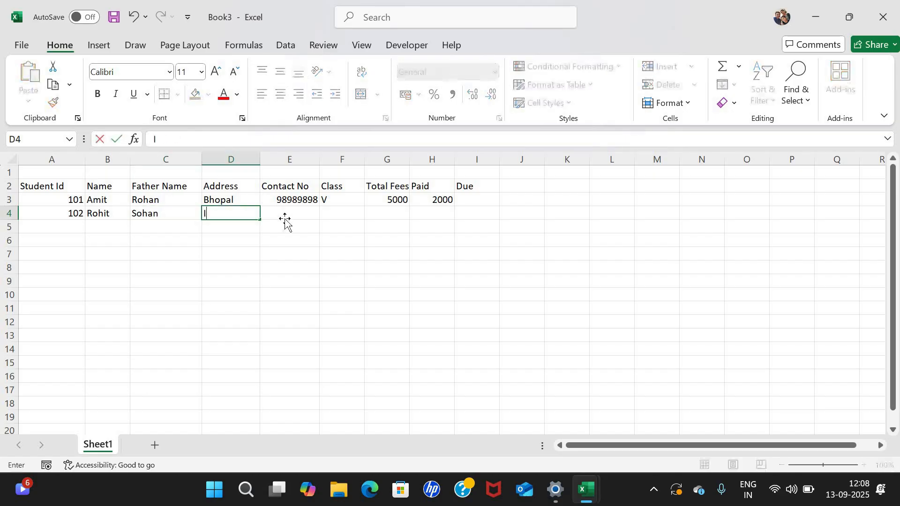
key(Tab)
text(7897897897)
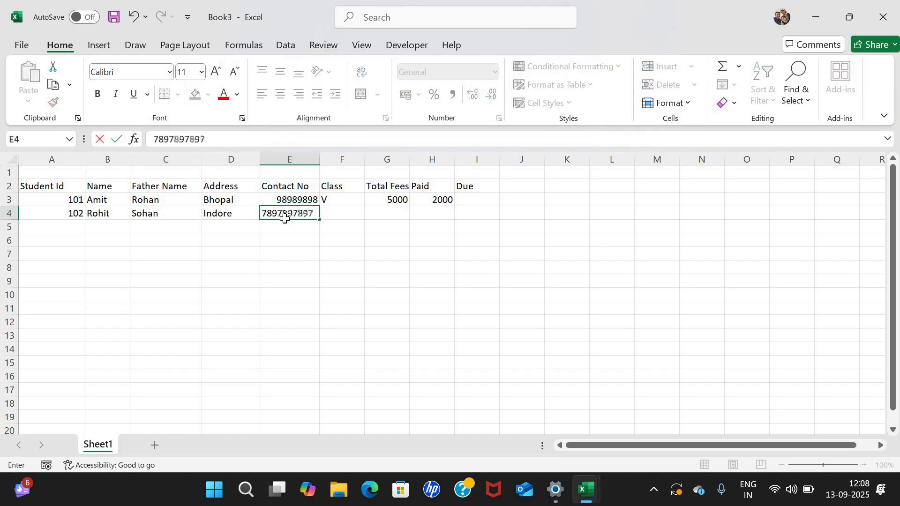
key(Tab)
text(VI)
key(Tab)
text(60000)
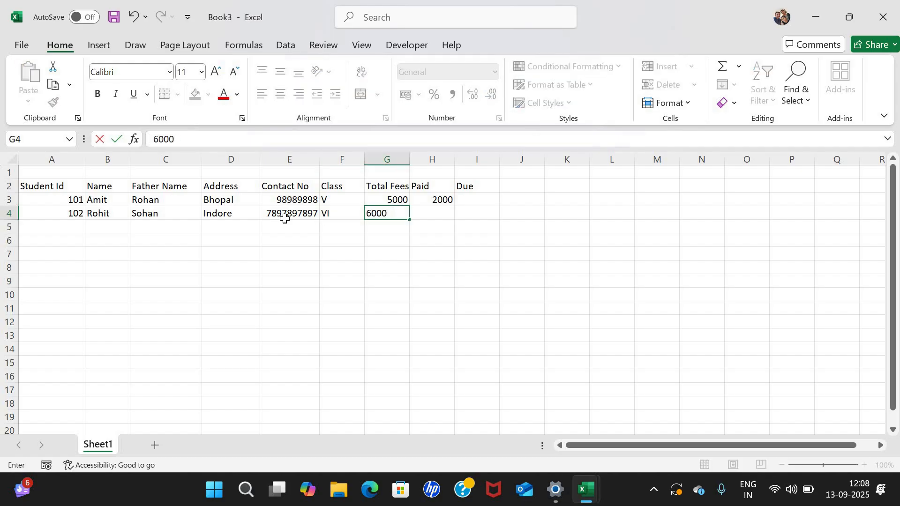
key(BackSpace)
key(Tab)
key(Down)
key(Left)
key(Left)
key(Left)
key(Left)
key(Left)
key(Left)
key(Left)
Enter record 103 in row 5 with name, father's name, address, contact, Class II and Total Fees 3000.
text(103)
key(Tab)
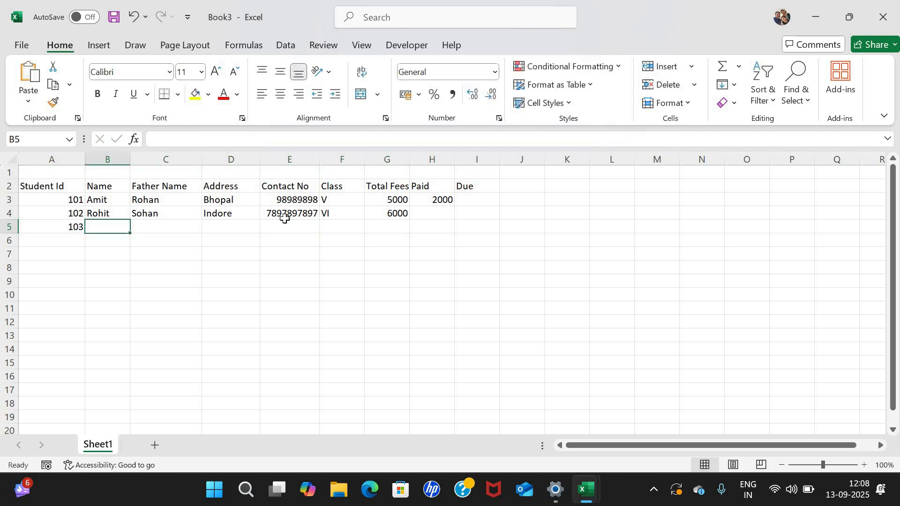
text(Shree)
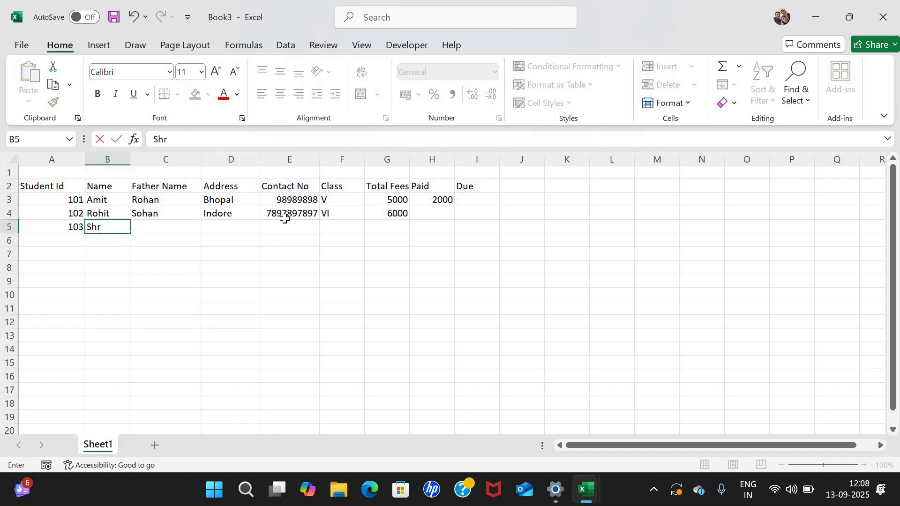
key(Tab)
text(Rakesh)
key(Tab)
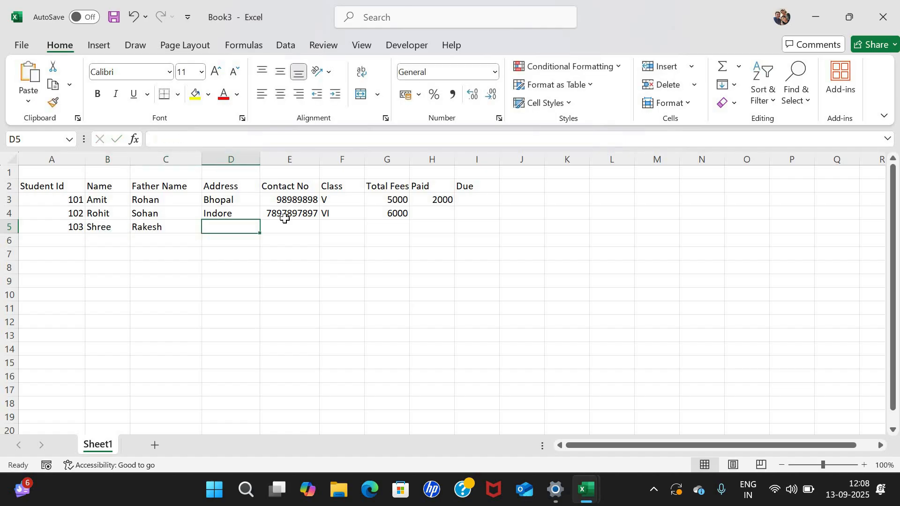
text(Garoth)
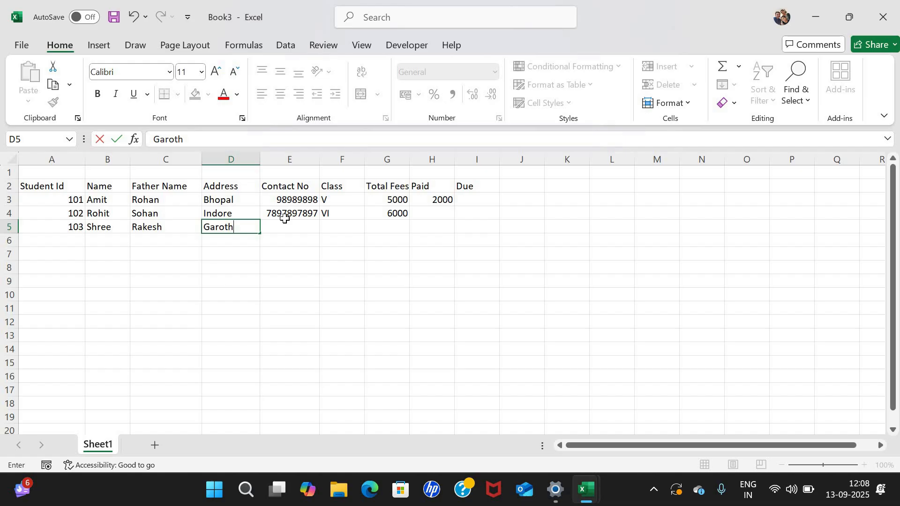
key(Tab)
text(97978978)
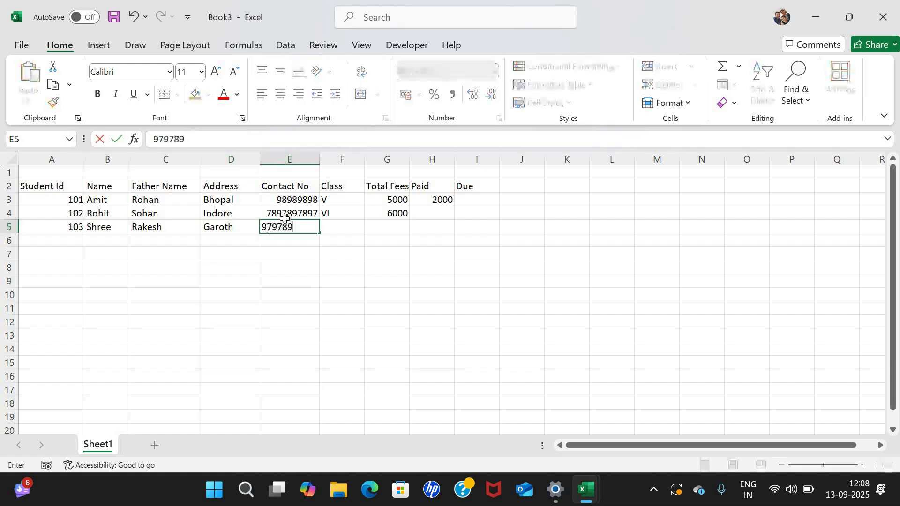
key(Tab)
text(I)
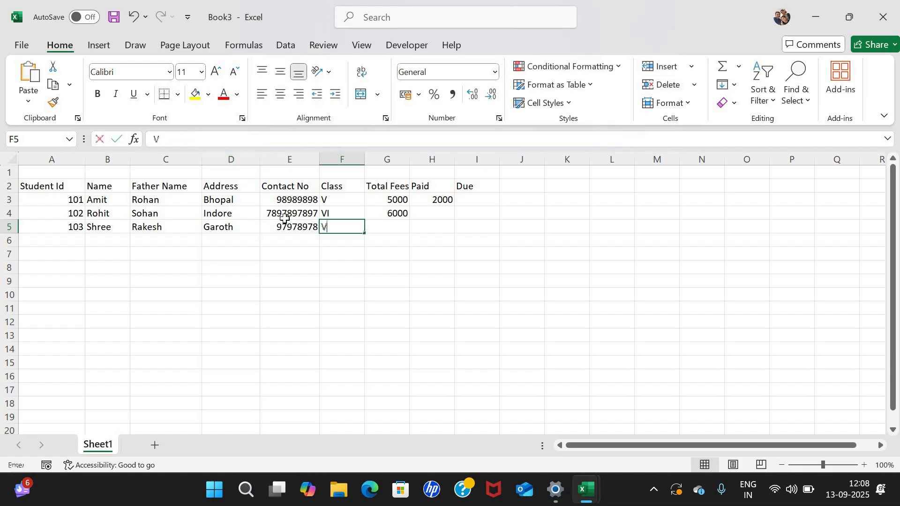
key(BackSpace)
text(II)
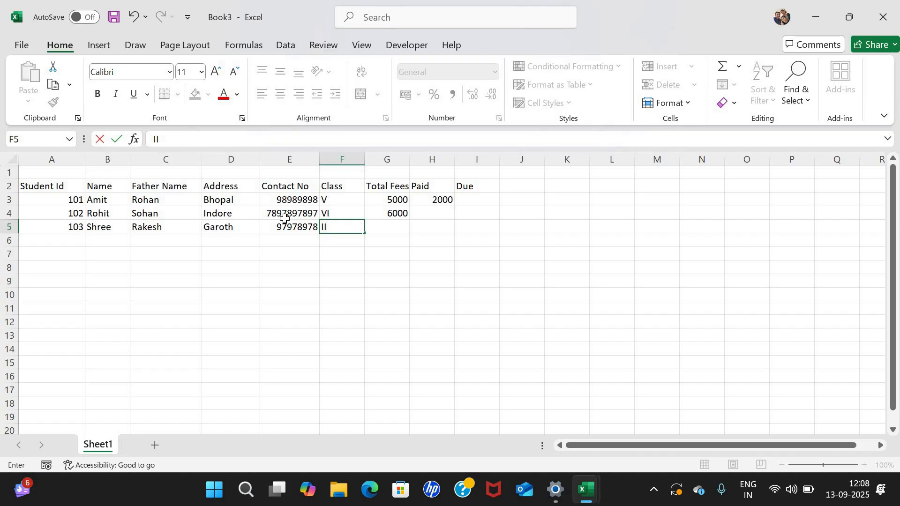
key(Tab)
text(3000)
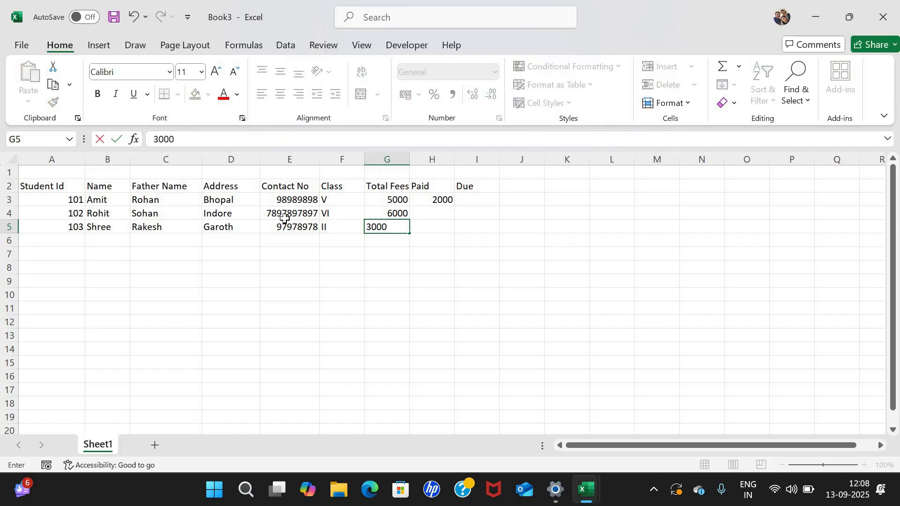
key(Tab)
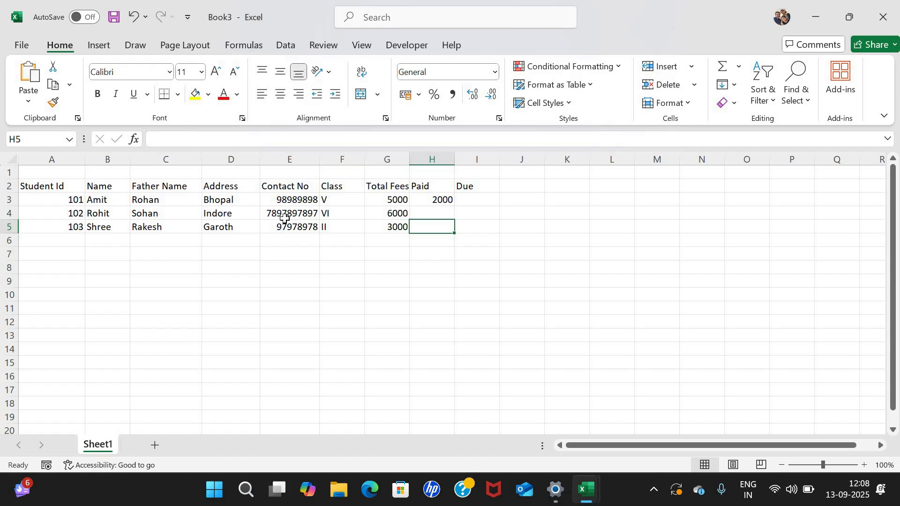
key(Left)
key(Left)
key(Left)
key(Left)
key(Left)
key(Left)
key(Left)
key(Up)
key(Up)
key(Down)
key(Down)
key(Down)
key(Down)
key(Up)
key(Up)
key(Up)
key(Up)
key(Up)
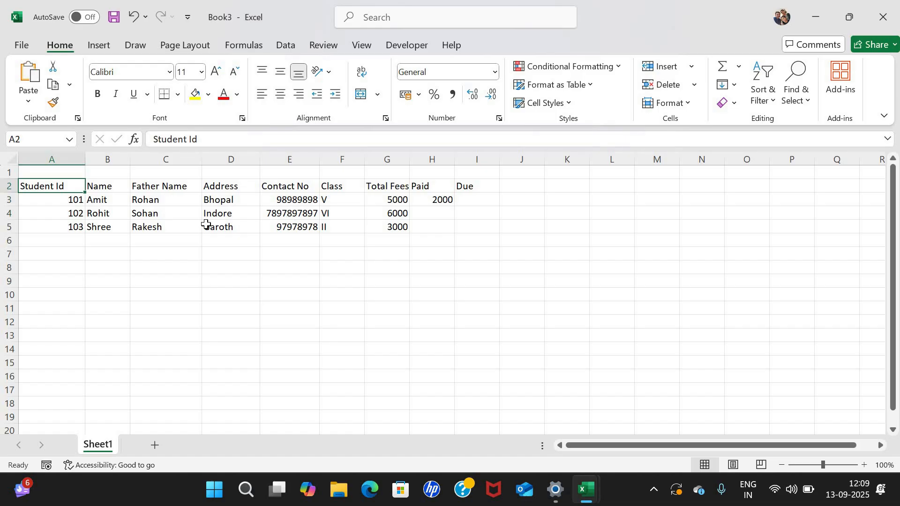
Save the workbook as MyFile in the Documents folder under This PC.
click(27, 45)
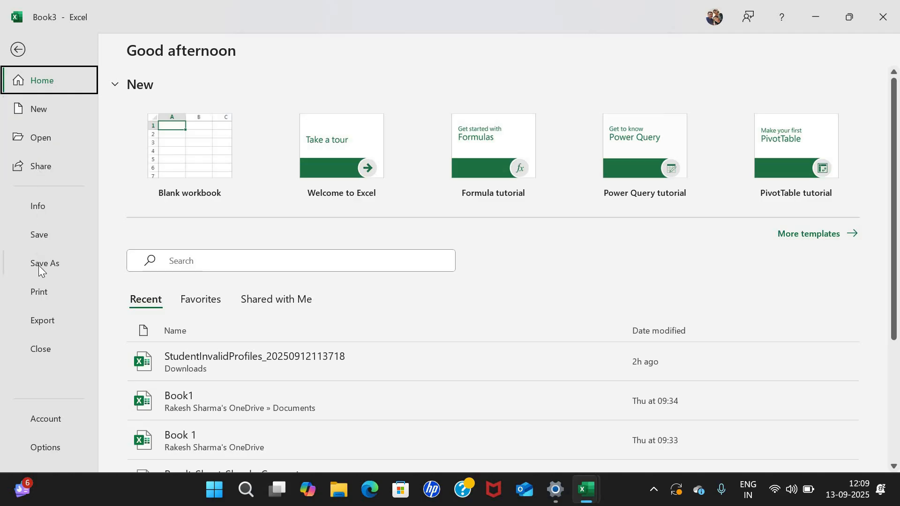
click(36, 234)
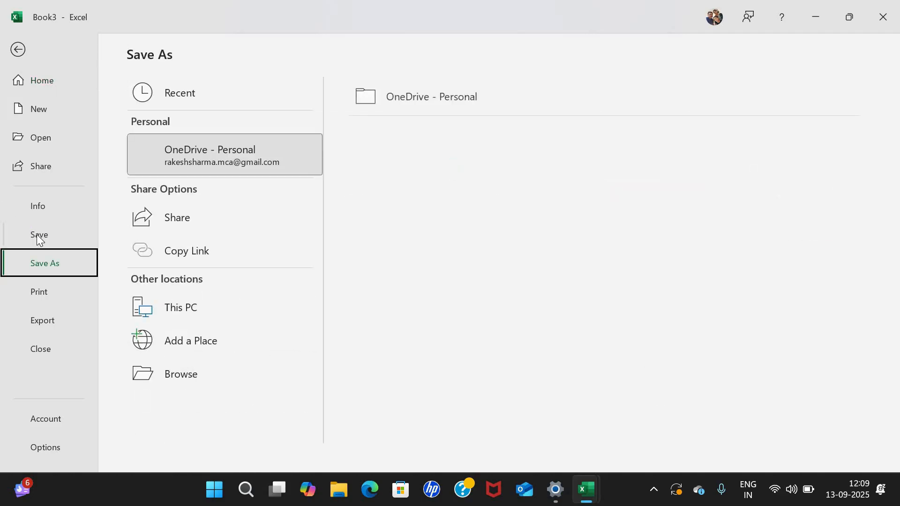
click(33, 233)
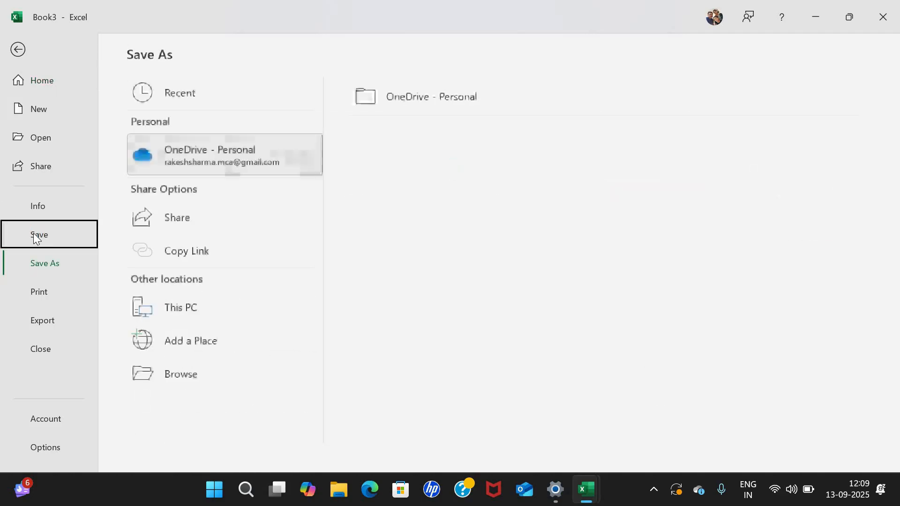
click(196, 307)
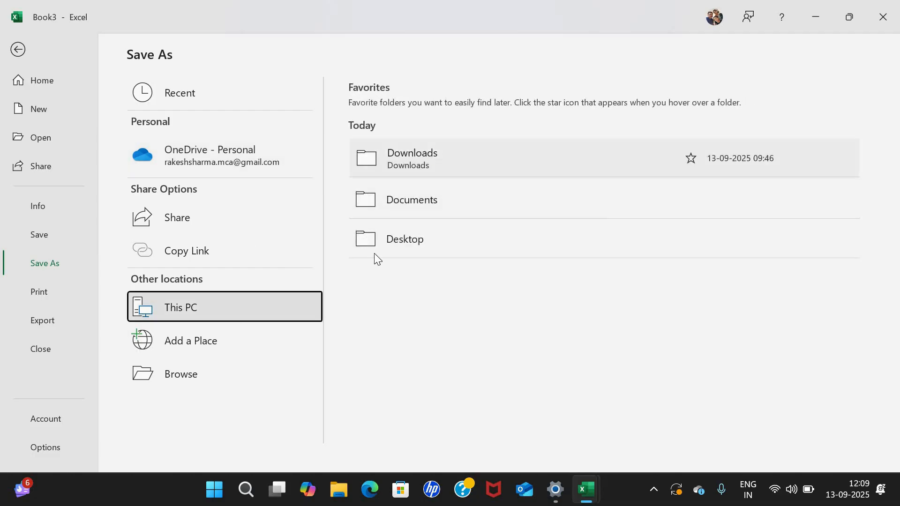
click(405, 334)
click(396, 220)
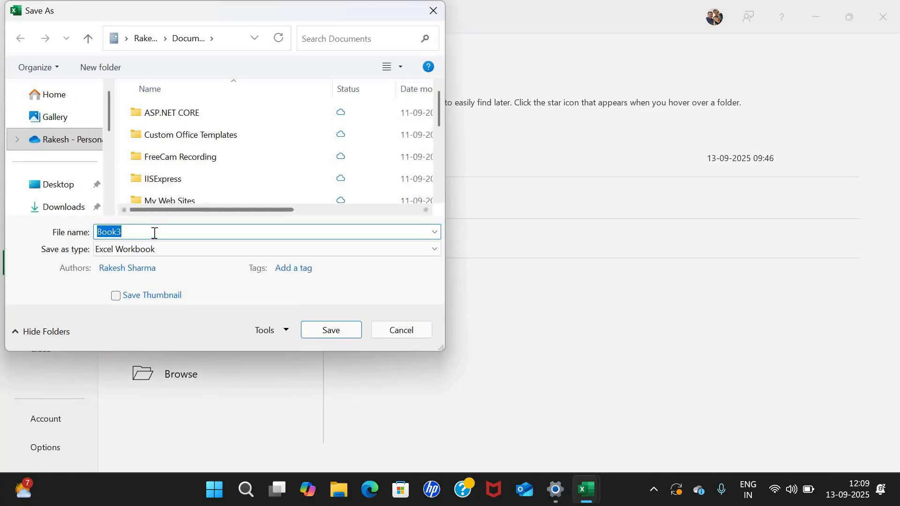
drag(513, 77, 502, 52)
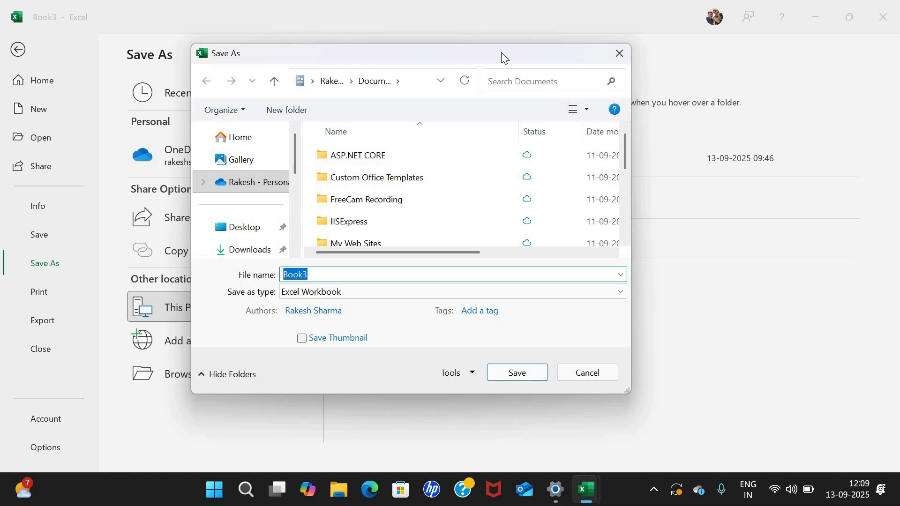
text(MyFile)
key(Return)
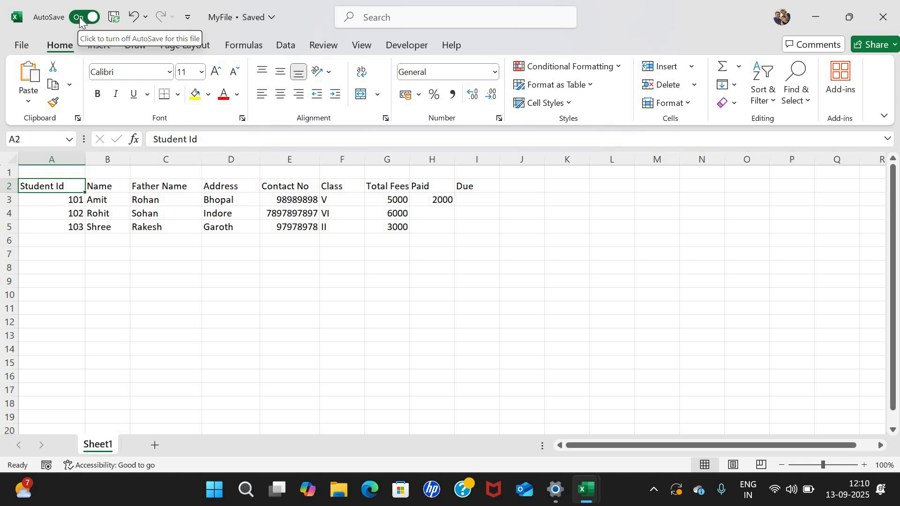
Open the Book1 workbook from the recent workbooks list.
click(225, 253)
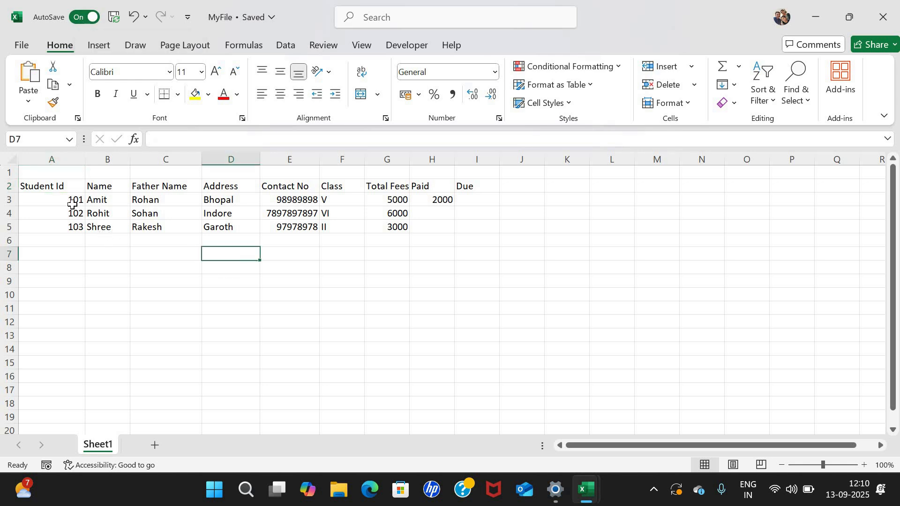
click(23, 47)
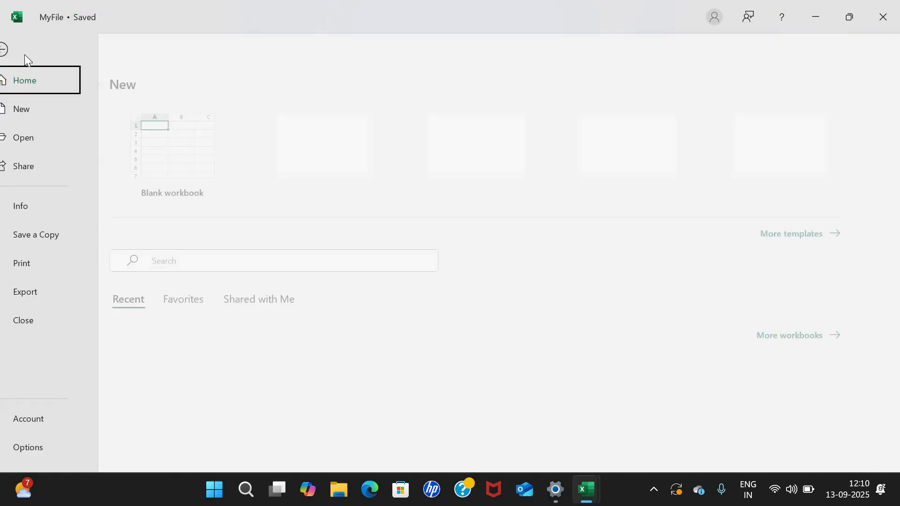
click(41, 136)
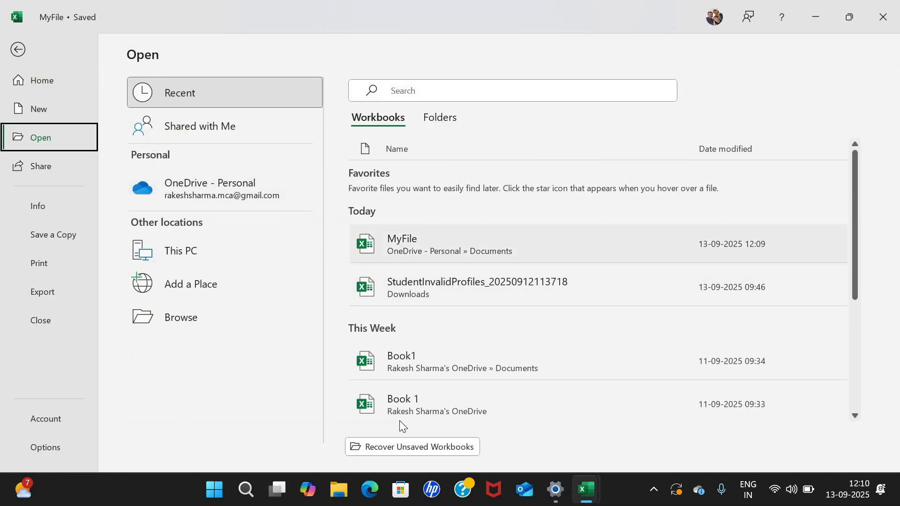
click(408, 365)
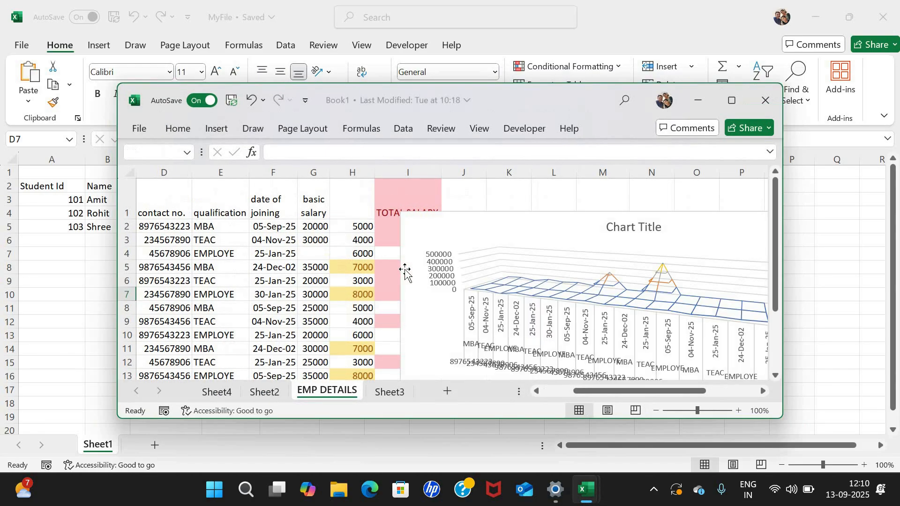
Maximize and close Book1, then go back from the File screen to the MyFile sheet.
click(732, 101)
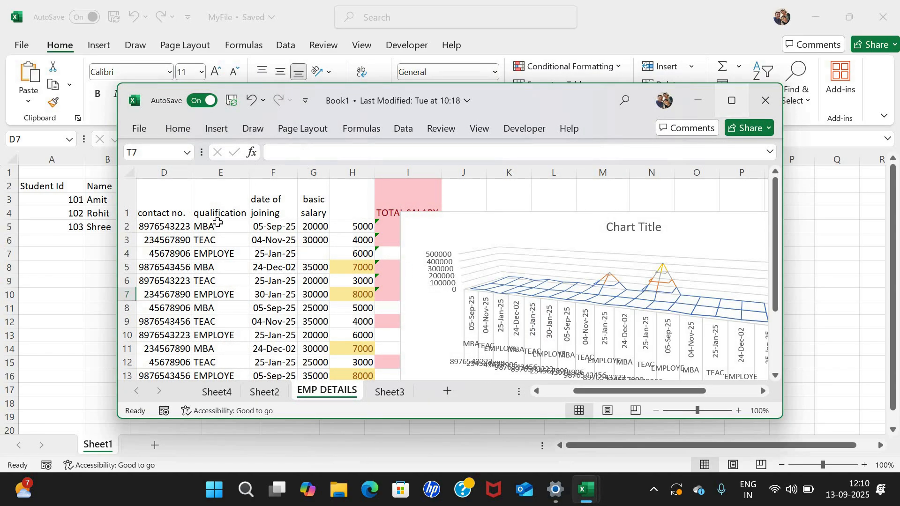
scroll(217, 225, down, 3)
scroll(217, 225, up, 3)
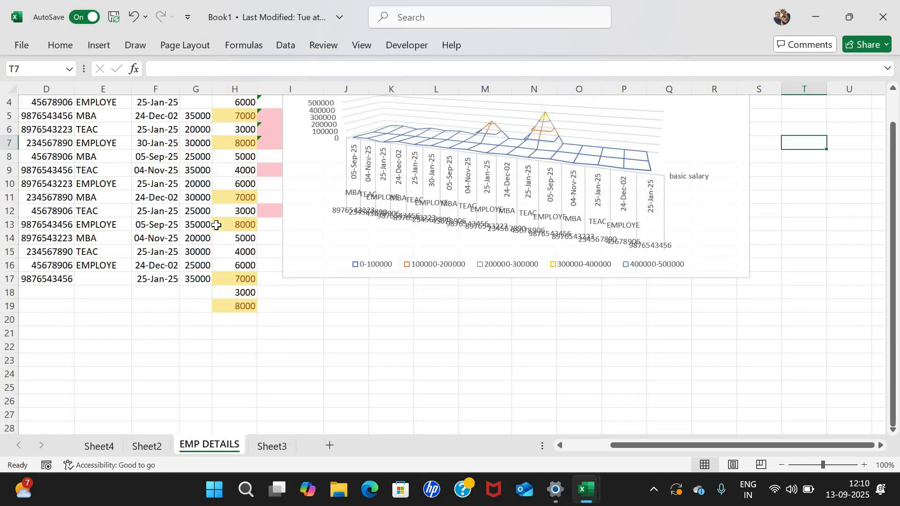
click(886, 16)
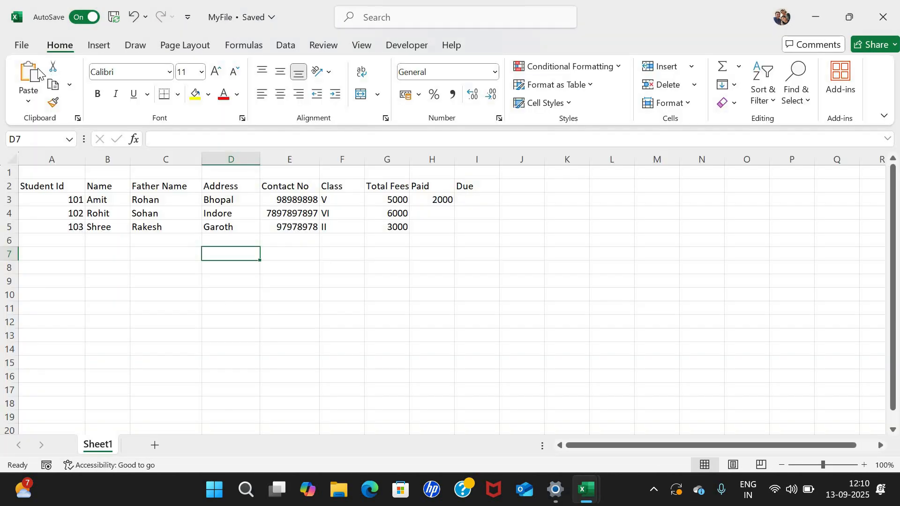
click(21, 47)
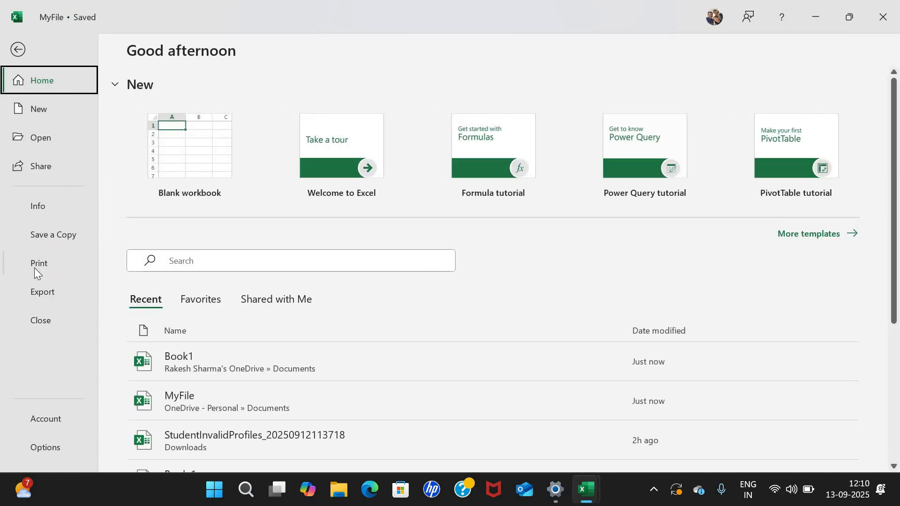
click(18, 50)
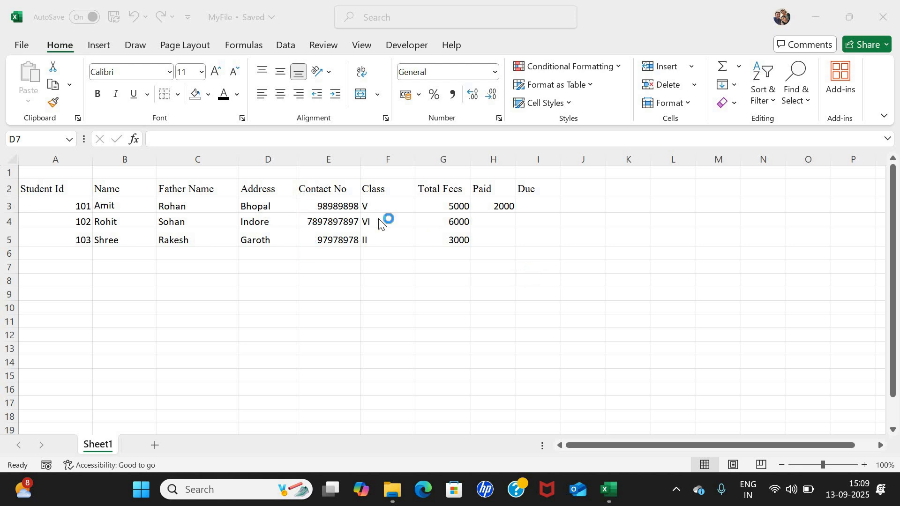
Select the student table range A2:I5, starting from the Student Id header cell.
click(45, 190)
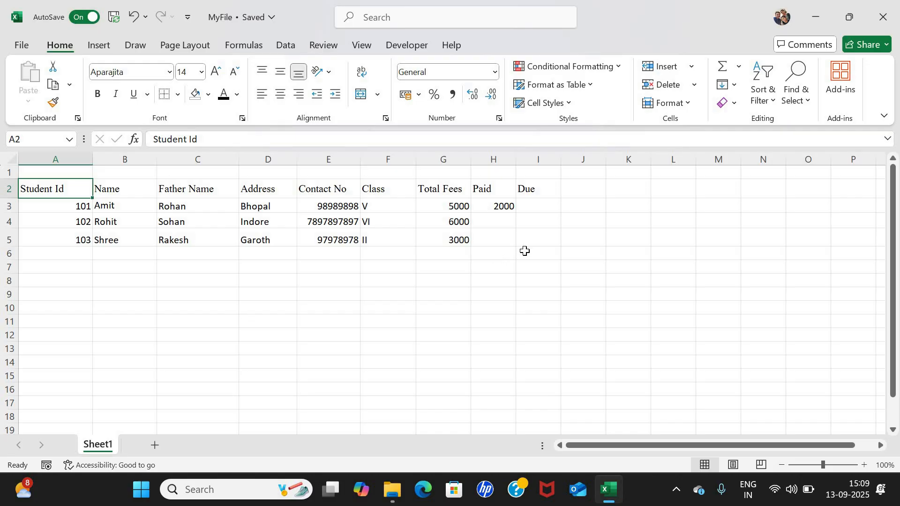
key(shift+Down)
key(shift+Down)
key(shift+Down)
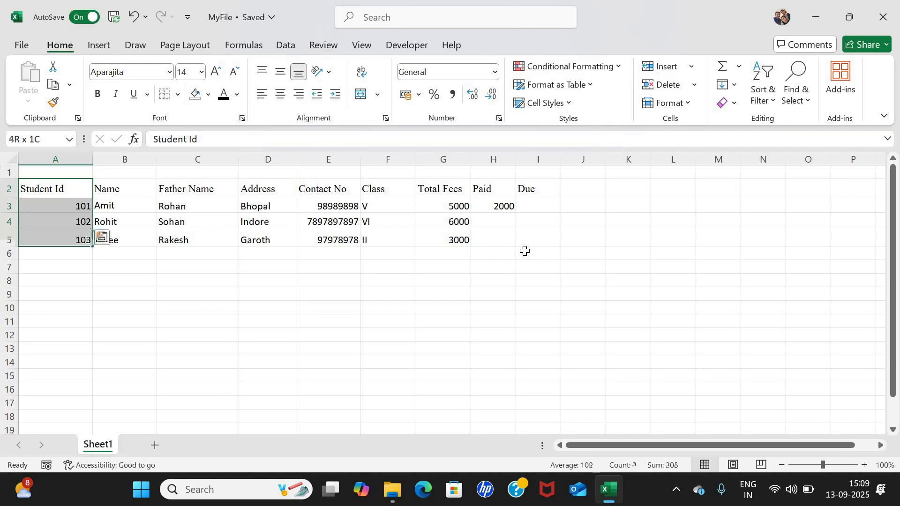
key(shift+Right)
key(shift+Right)
key(shift+Right)
key(shift+Right)
key(shift+Right)
key(shift+Right)
key(shift+Right)
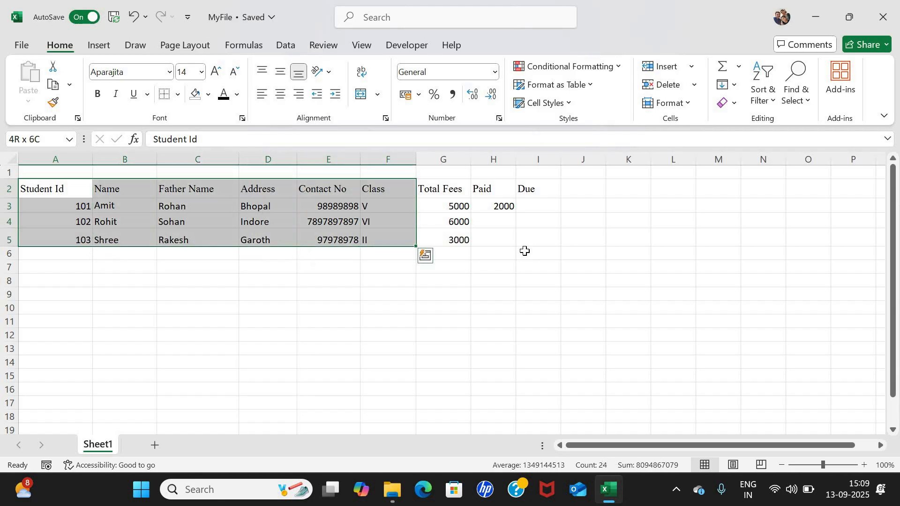
key(shift+Right)
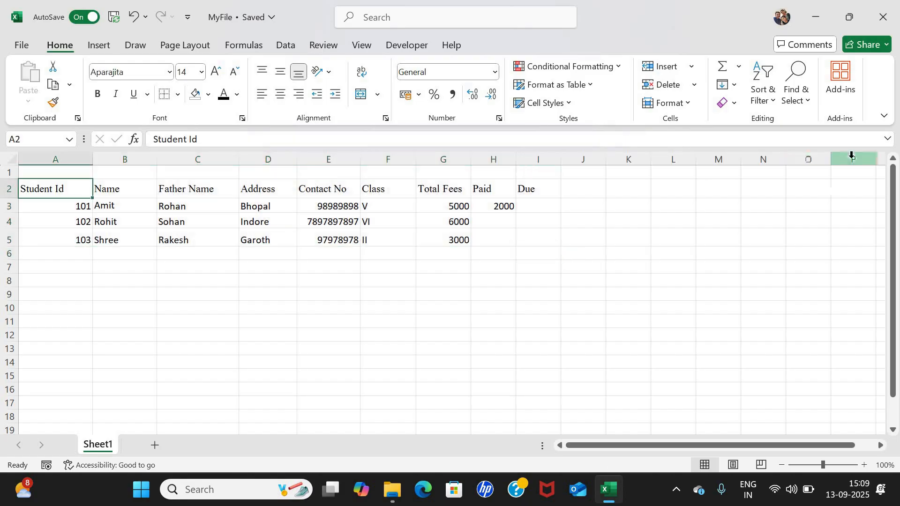
key(shift+Right)
key(shift+Right)
key(shift+Right)
key(shift+Right)
key(shift+Right)
key(shift+Right)
key(shift+Right)
key(shift+Right)
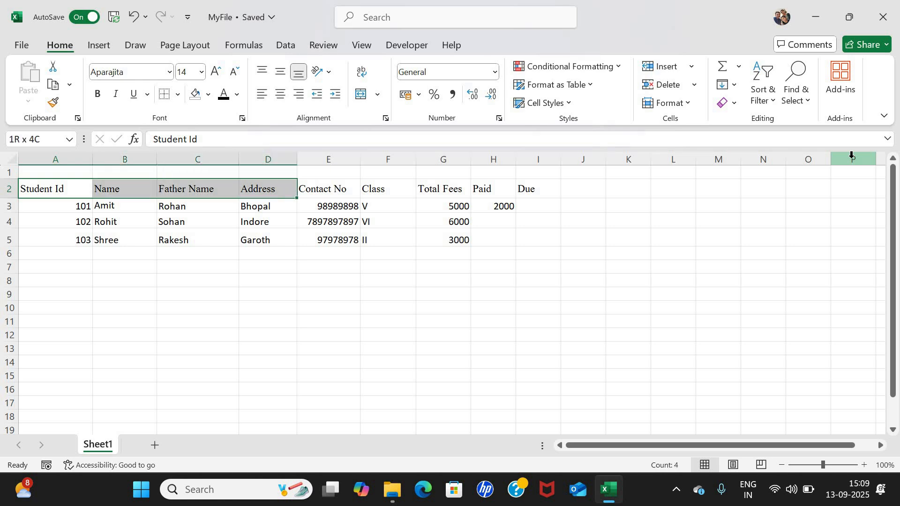
key(shift+Down)
key(shift+Down)
key(shift+Down)
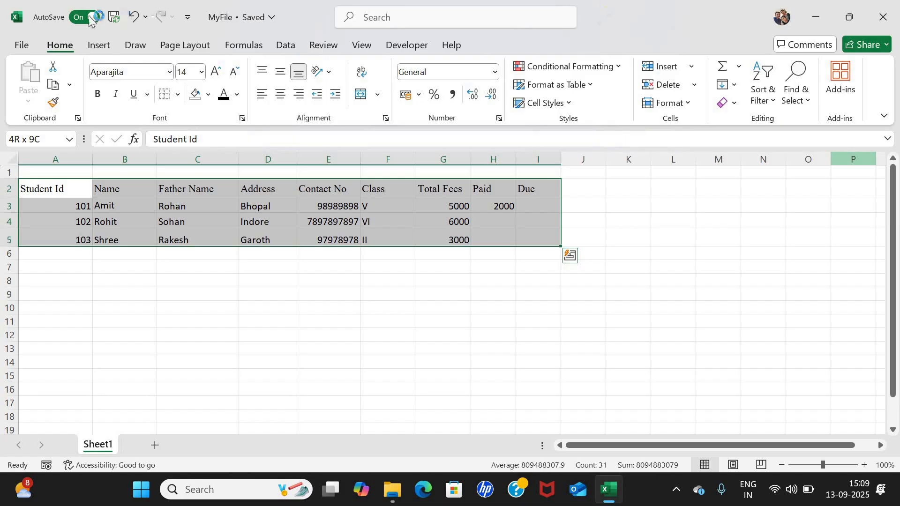
Set the table font to Aptos Display, trying 16 and 18 point before settling on 14.
click(170, 73)
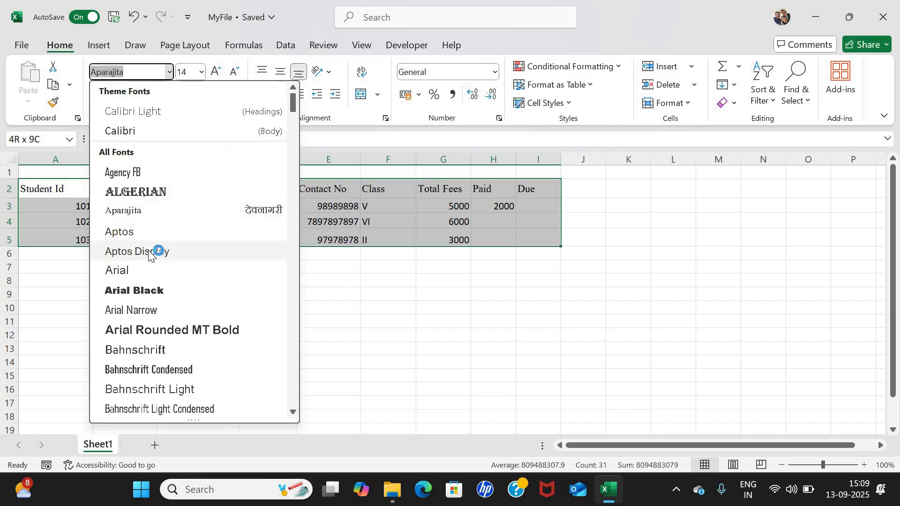
click(201, 72)
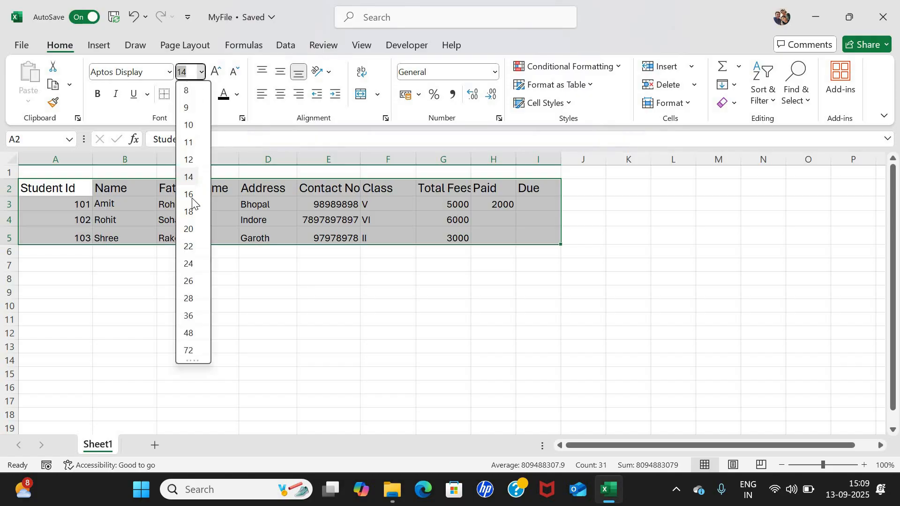
click(190, 195)
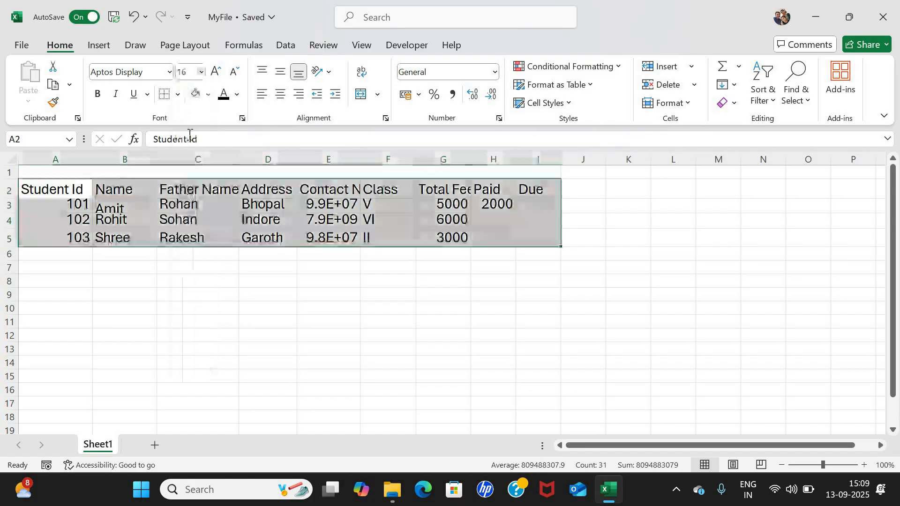
click(215, 73)
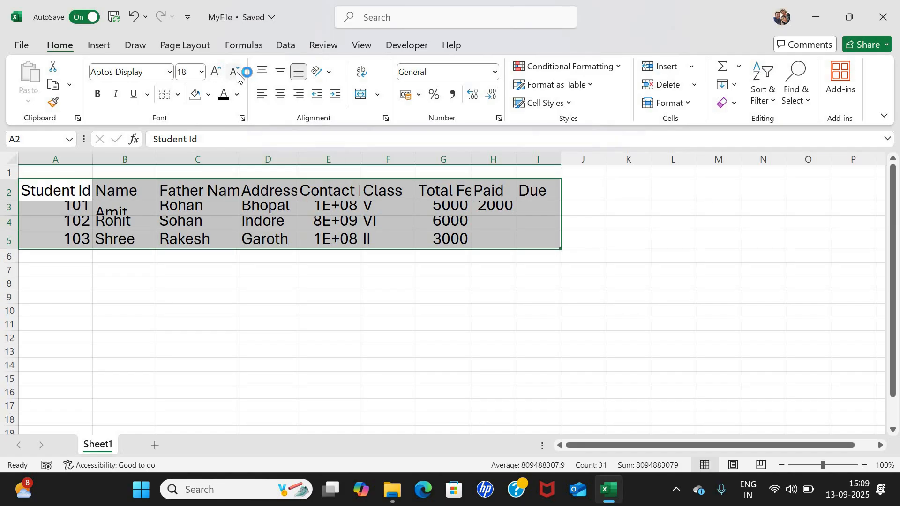
click(236, 73)
click(236, 73)
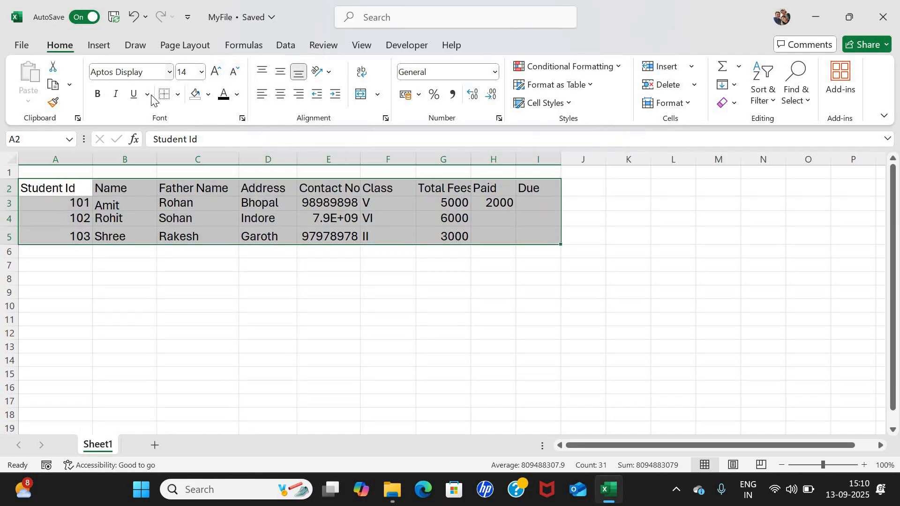
Toggle bold, italic and underline on and off so the table text stays plain.
click(114, 99)
click(130, 98)
click(133, 95)
click(115, 95)
click(98, 95)
click(178, 95)
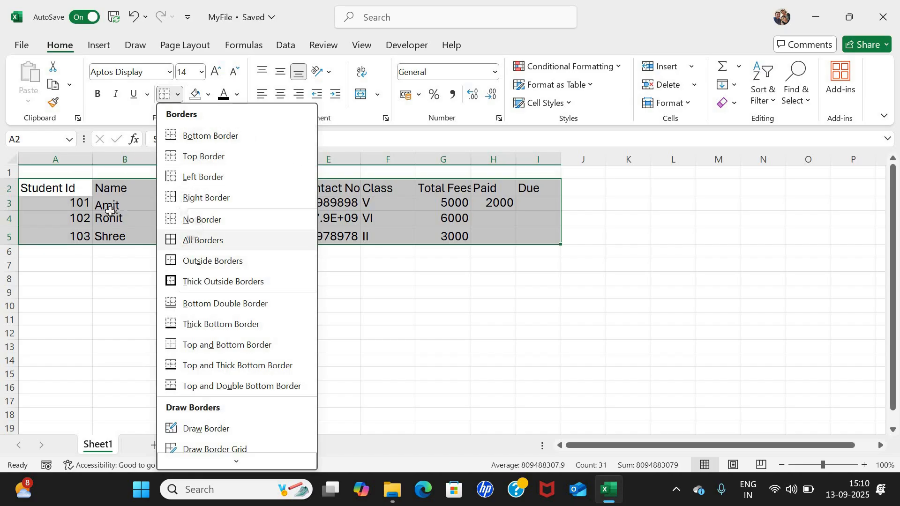
Apply All Borders to every cell of A2:I5, reapplying it to confirm the grid.
click(275, 237)
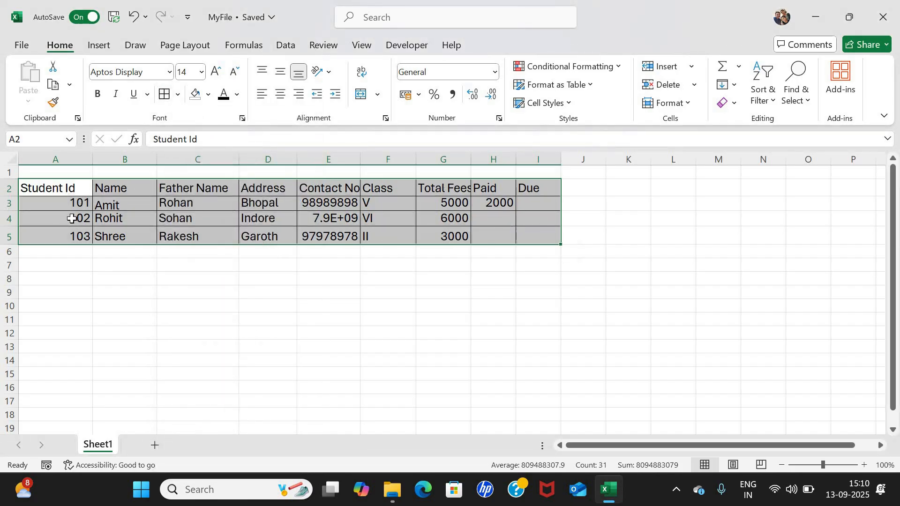
click(178, 94)
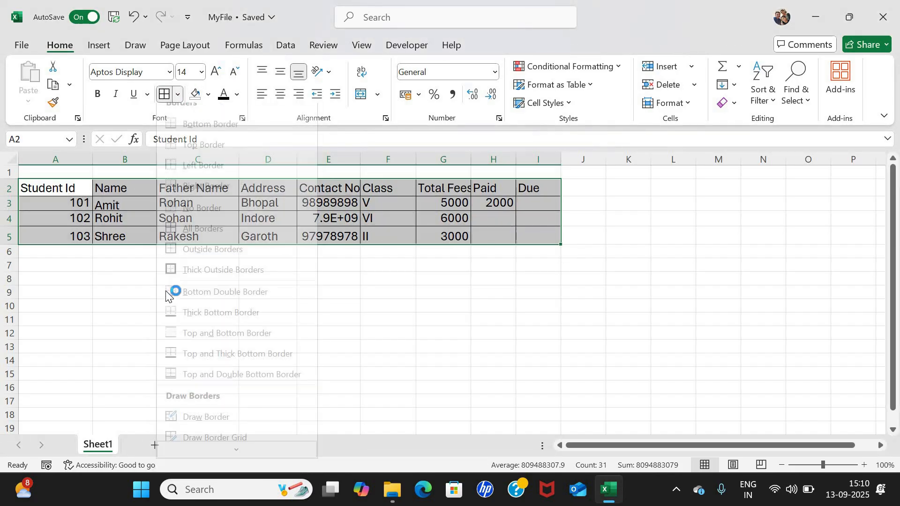
click(187, 282)
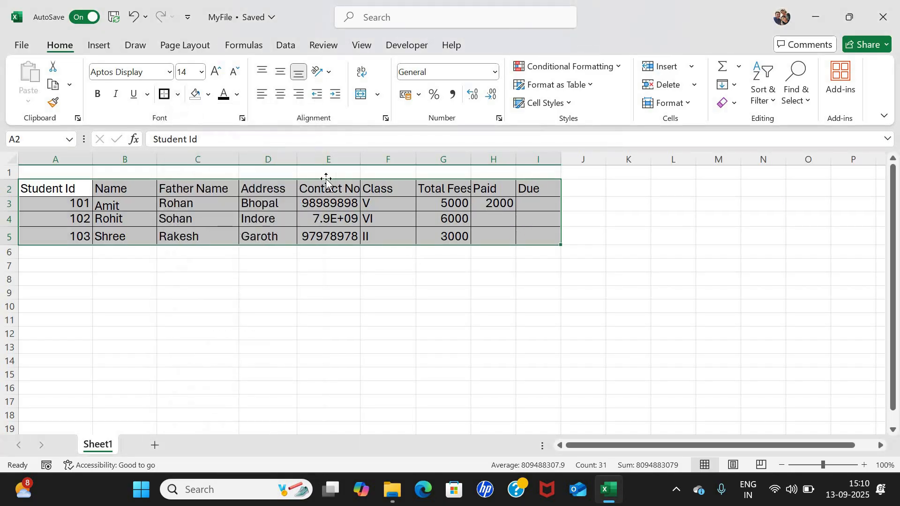
click(177, 96)
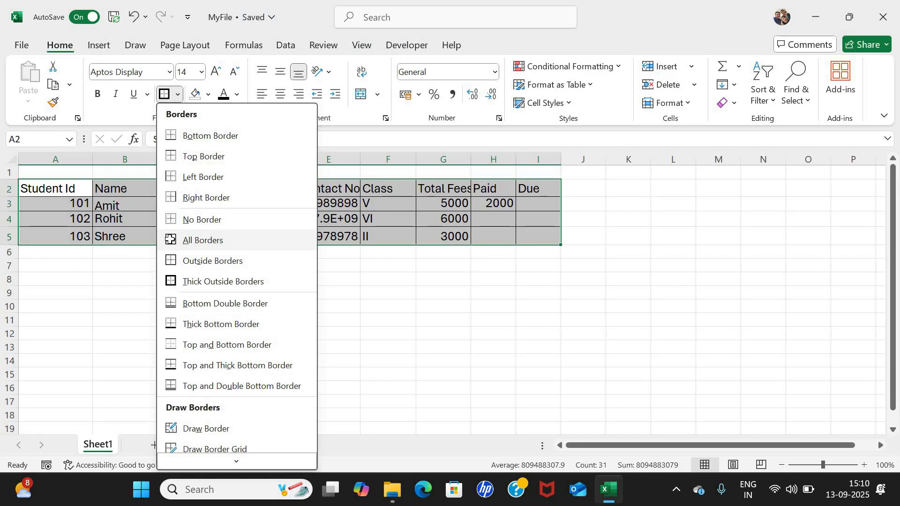
click(171, 241)
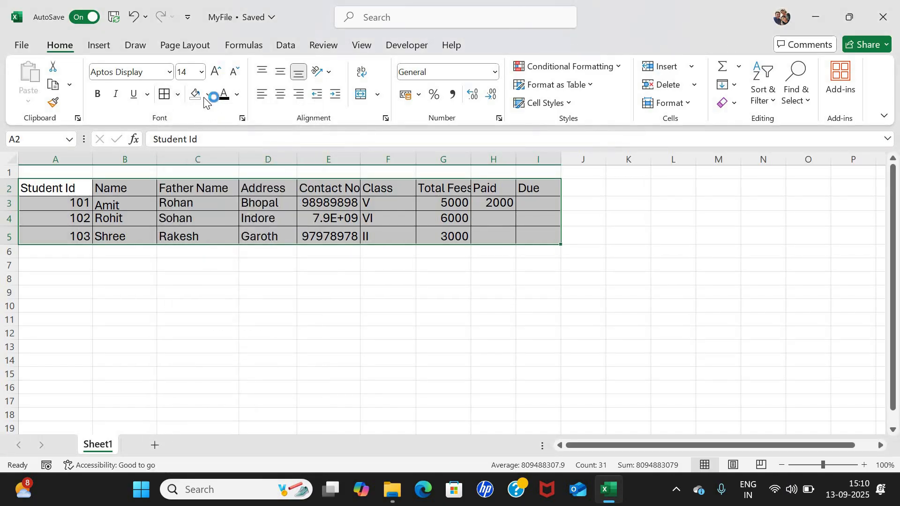
click(144, 216)
Give the header cells A2:I2 an orange fill and a grey font colour.
key(Up)
key(Up)
key(Left)
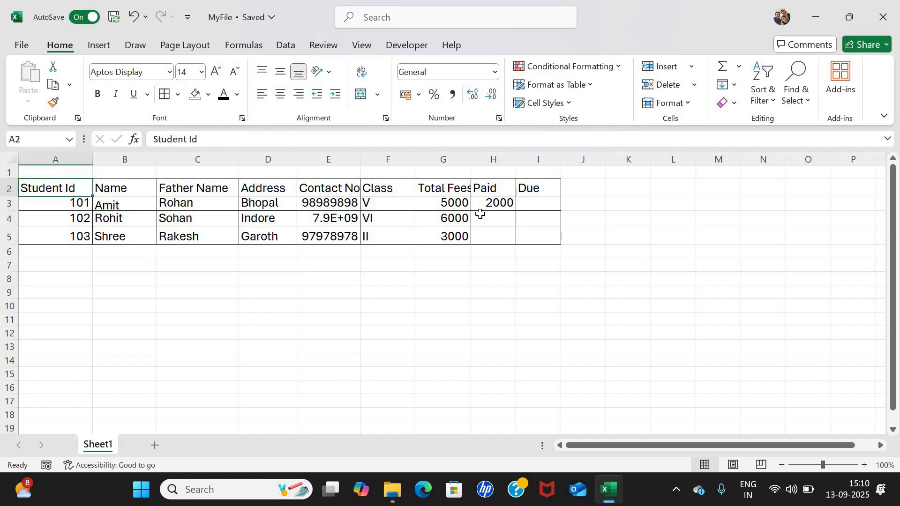
key(shift+Right)
key(shift+Right)
key(shift+Right)
key(shift+Right)
key(shift+Right)
key(shift+Right)
key(shift+Right)
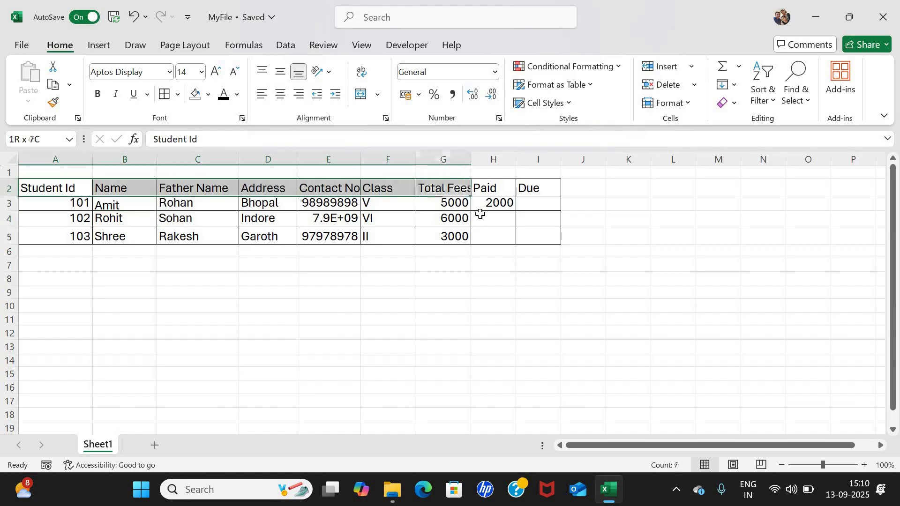
key(shift+Right)
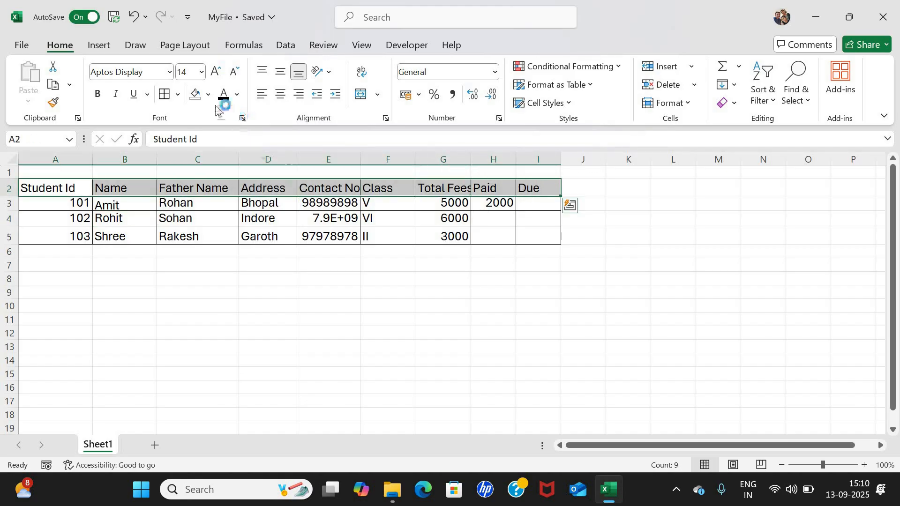
click(208, 94)
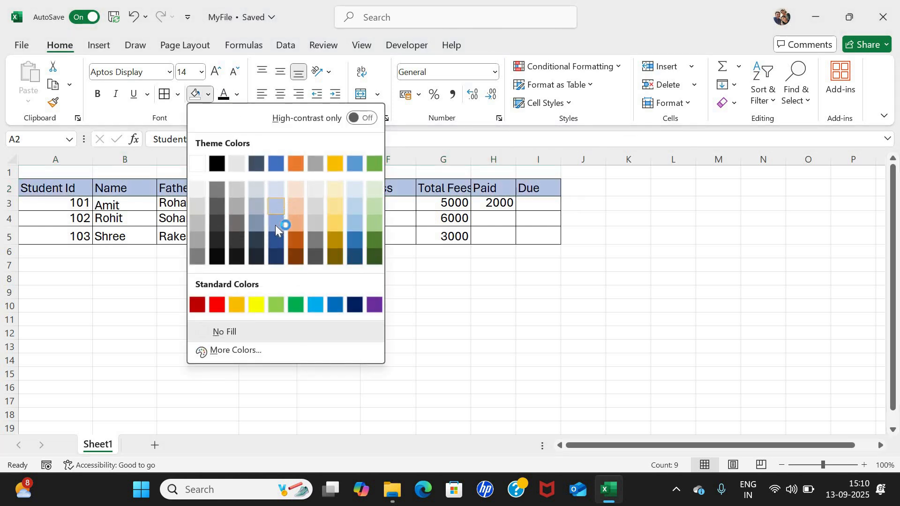
click(299, 224)
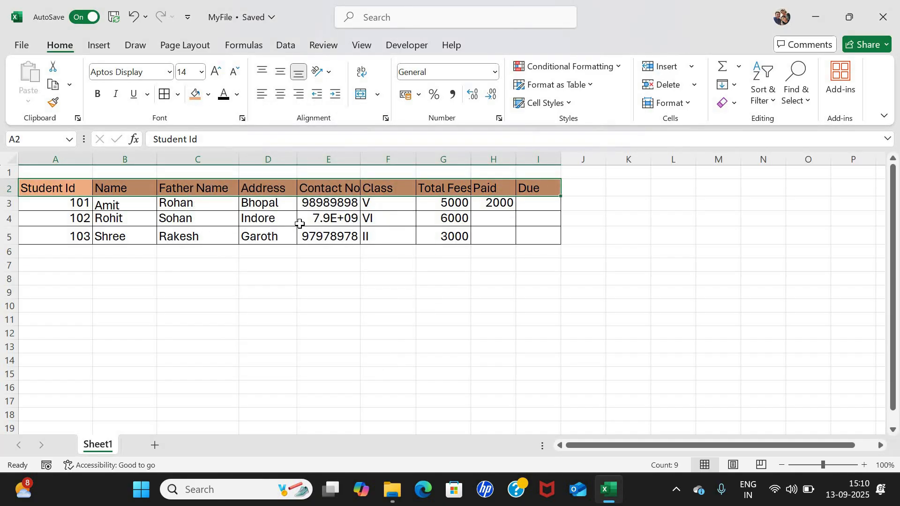
click(237, 94)
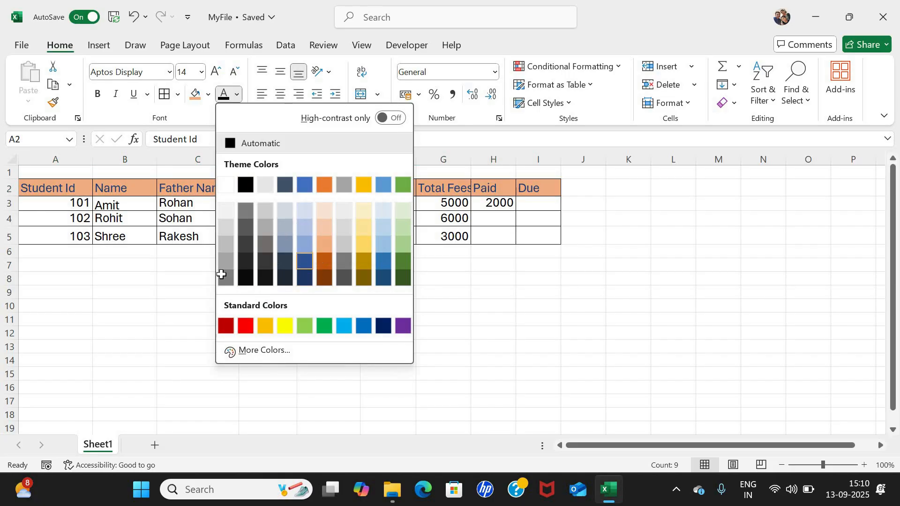
click(221, 257)
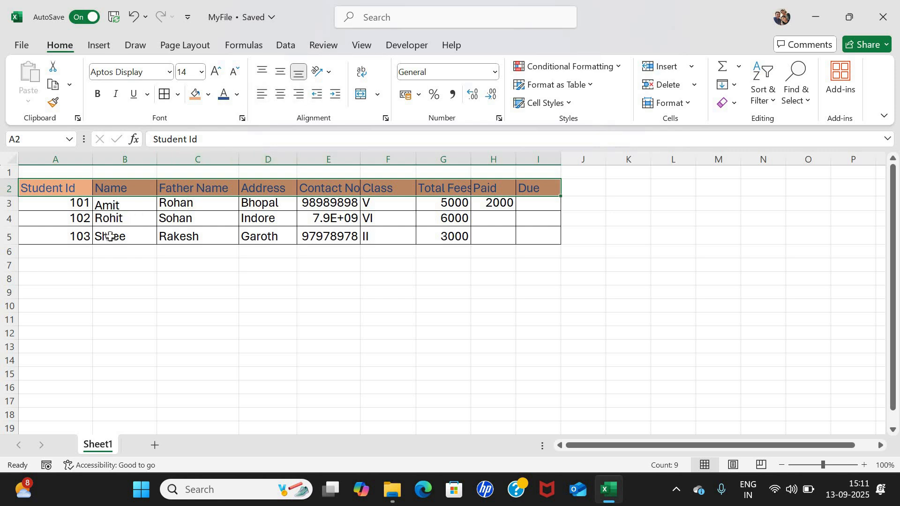
click(140, 236)
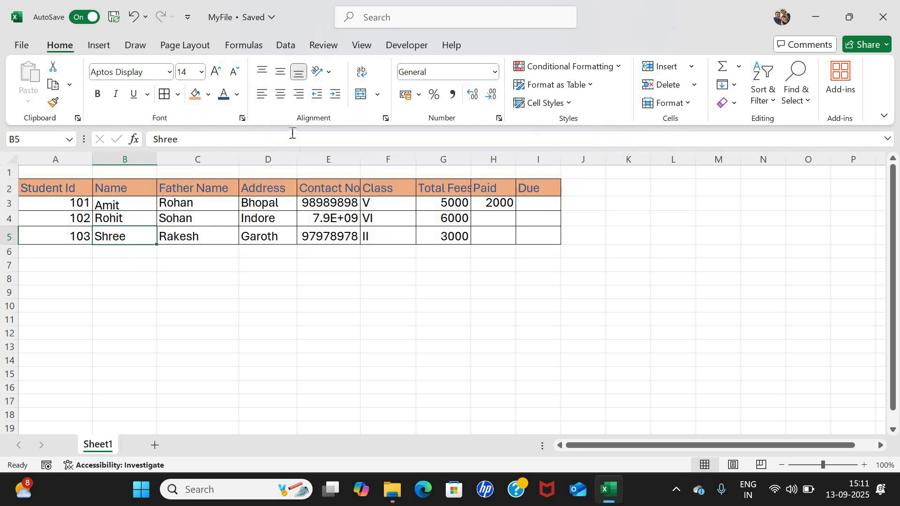
click(261, 94)
click(280, 95)
click(295, 94)
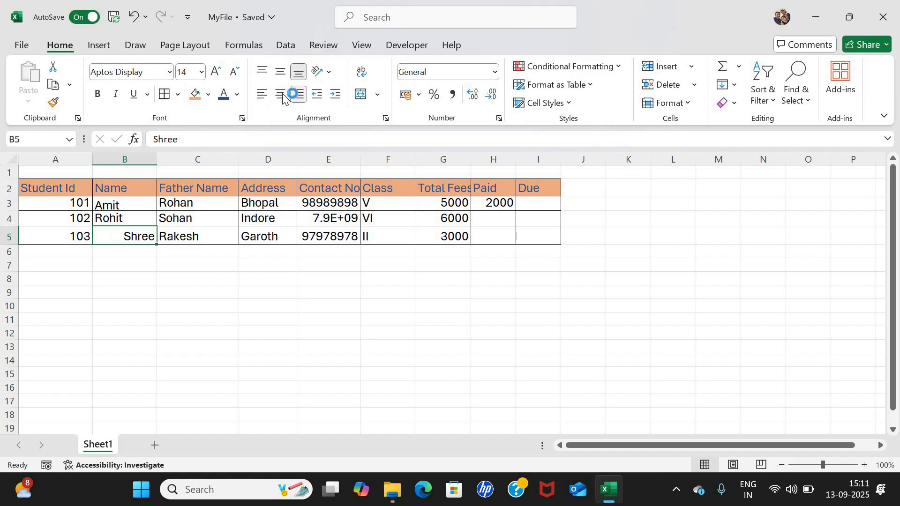
click(281, 95)
click(261, 93)
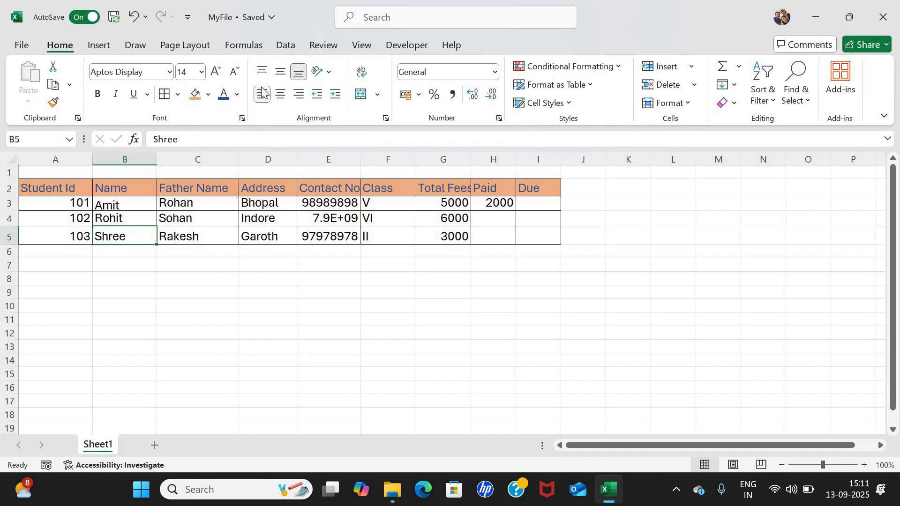
click(263, 71)
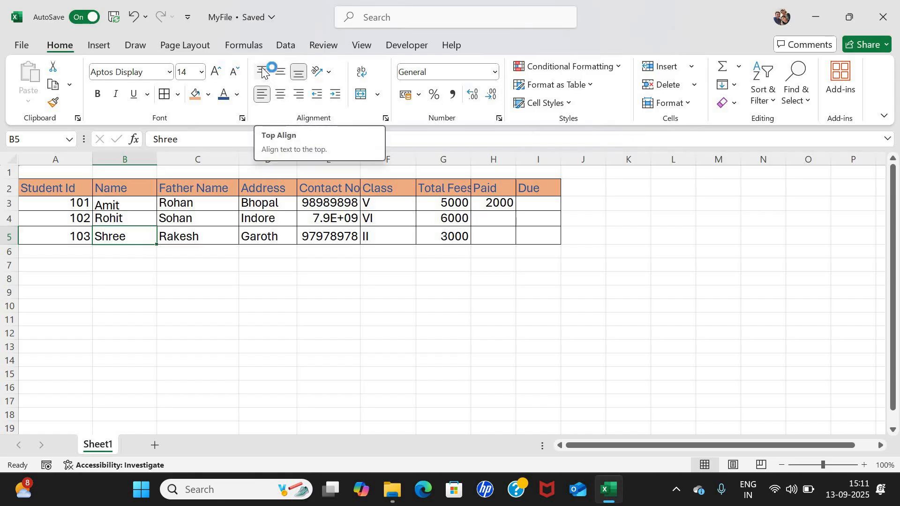
click(262, 71)
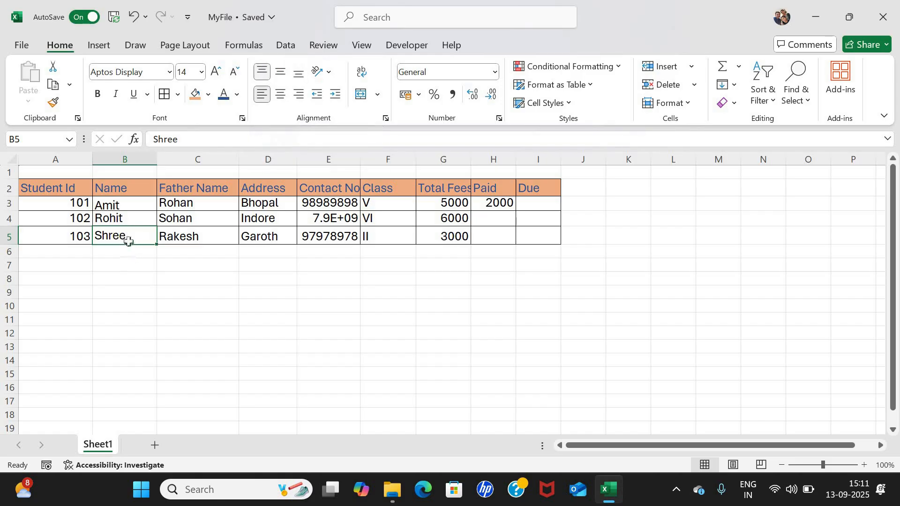
click(280, 71)
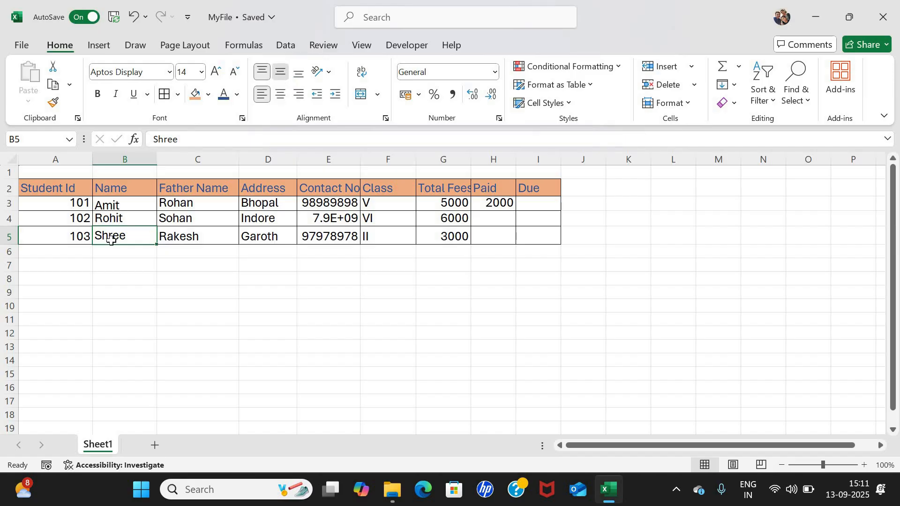
click(295, 74)
click(280, 73)
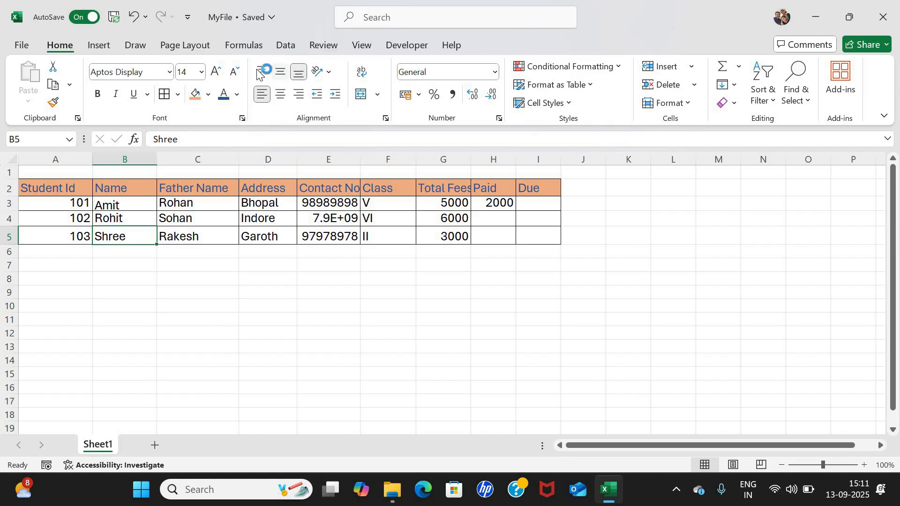
click(267, 74)
click(281, 74)
click(295, 73)
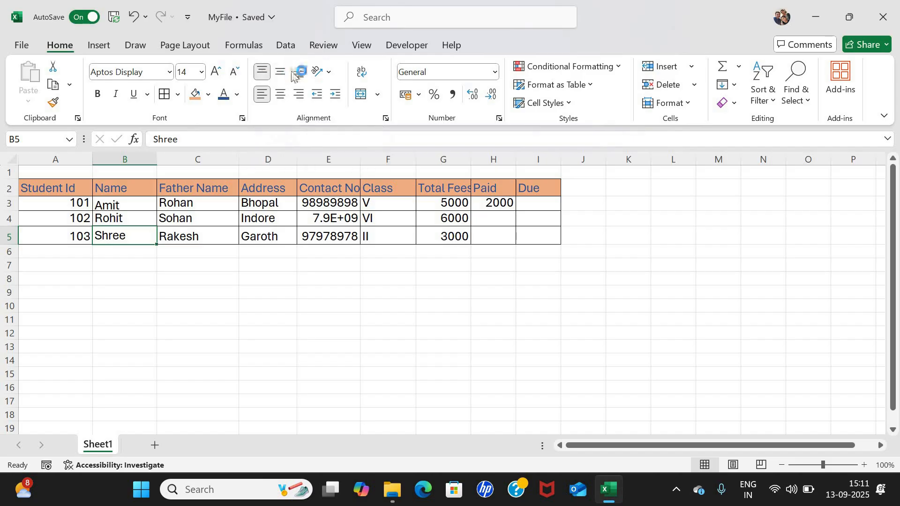
click(265, 93)
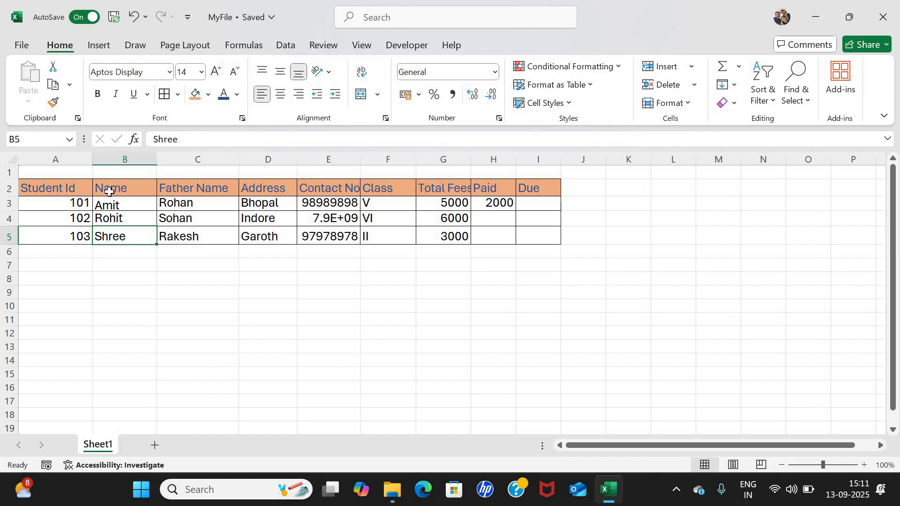
key(Up)
key(Up)
key(Up)
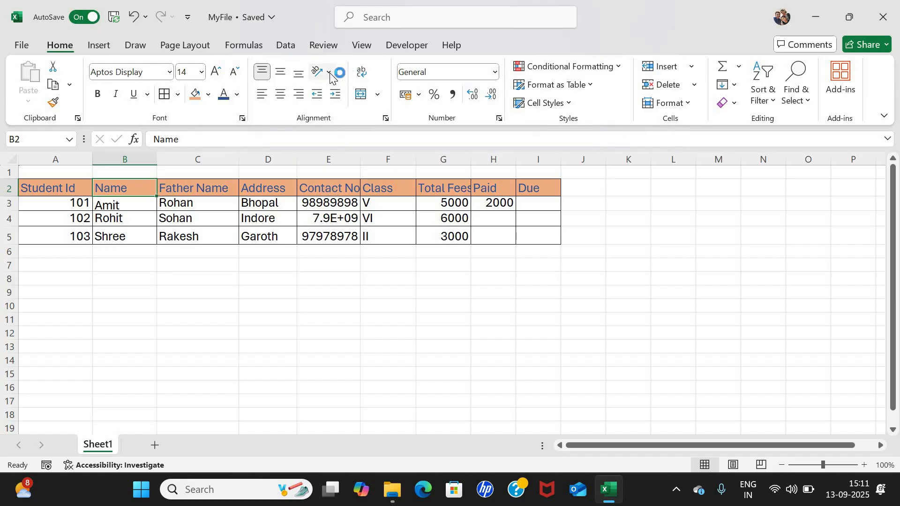
key(ctrl+Down)
key(ctrl+Up)
Try Angle Clockwise and Vertical Text on the Name header in B2, finally choosing Angle Counterclockwise.
click(328, 74)
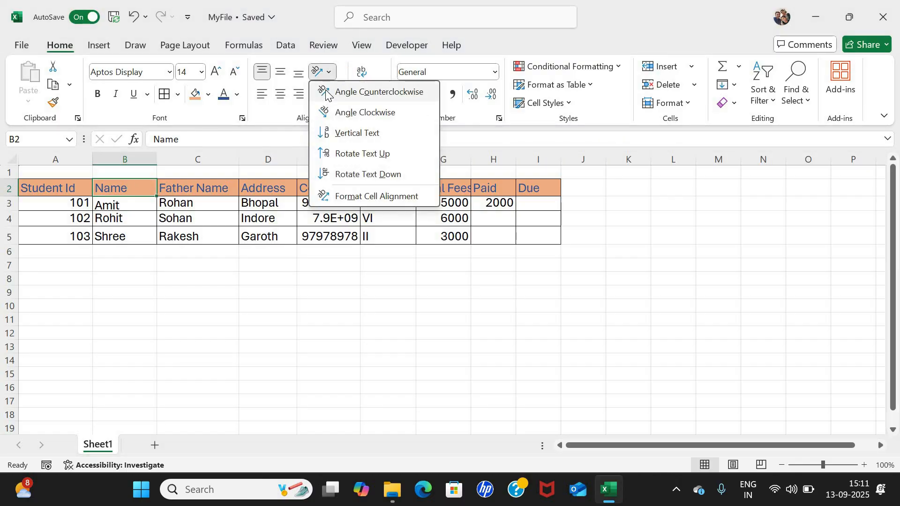
click(327, 92)
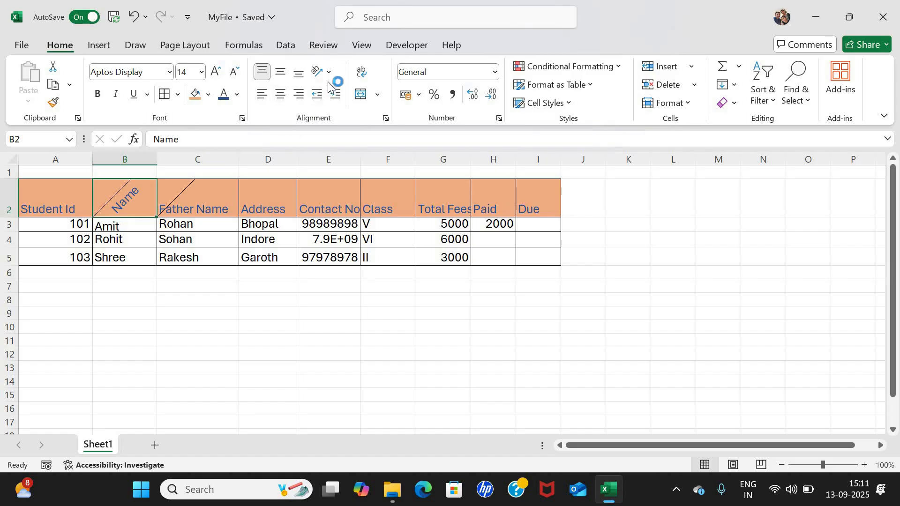
click(323, 73)
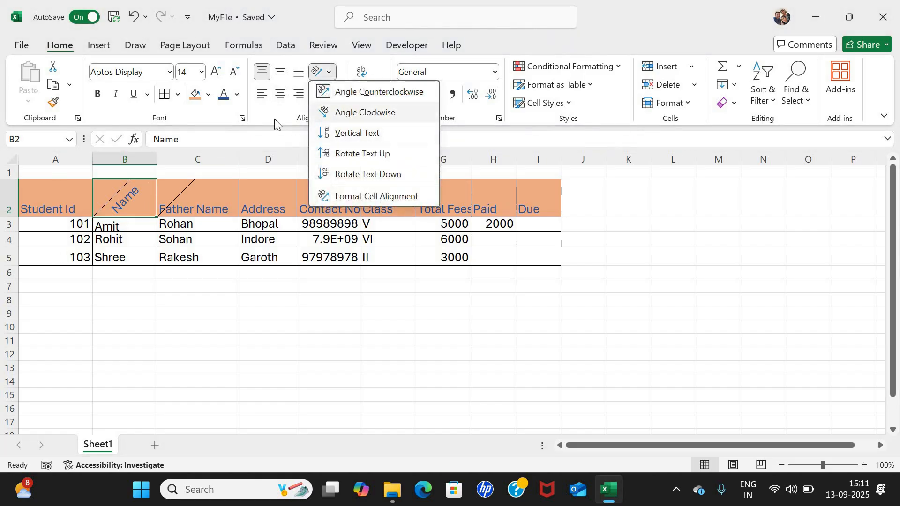
click(365, 112)
click(323, 73)
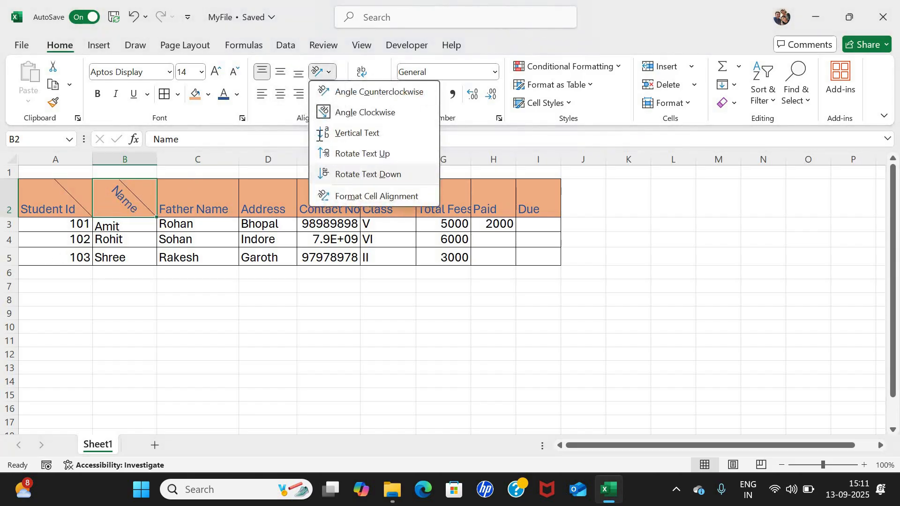
click(321, 134)
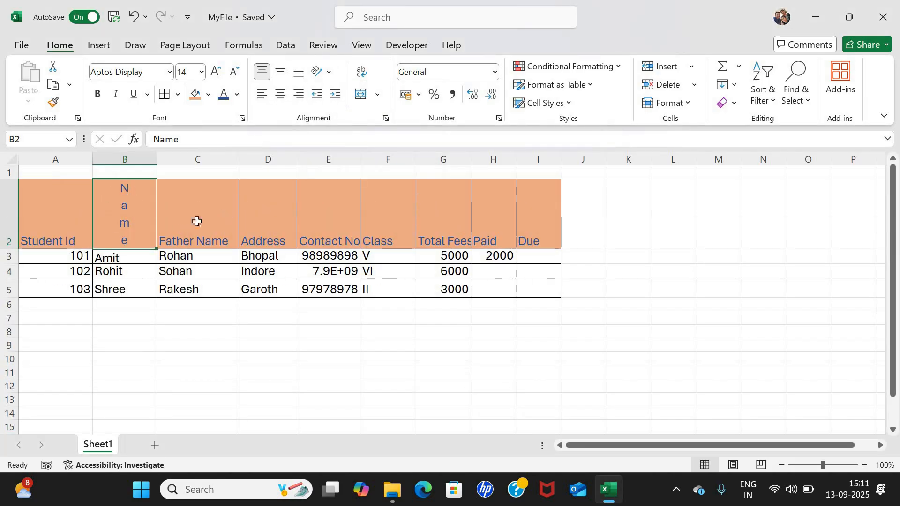
click(330, 73)
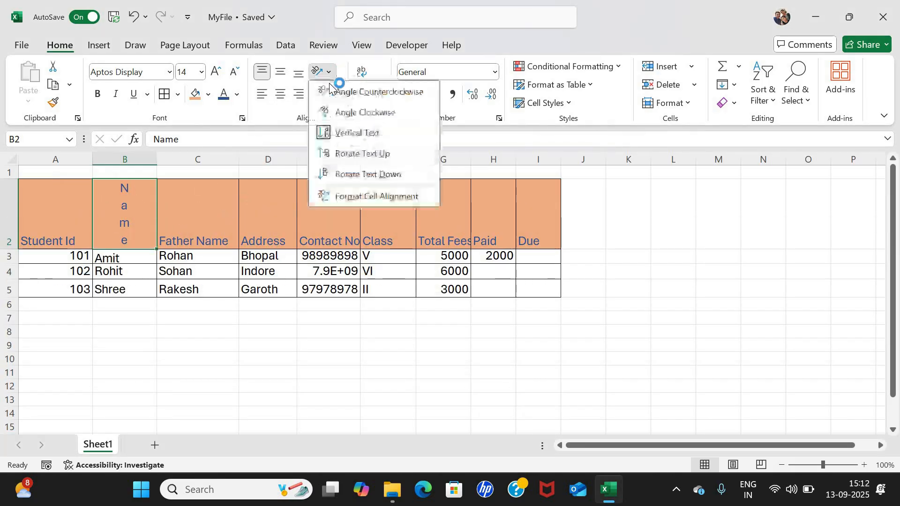
click(322, 133)
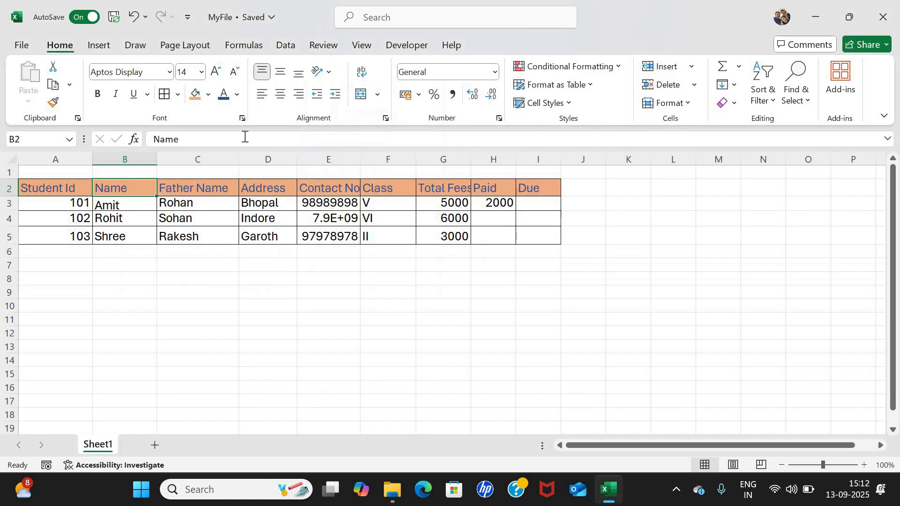
click(321, 72)
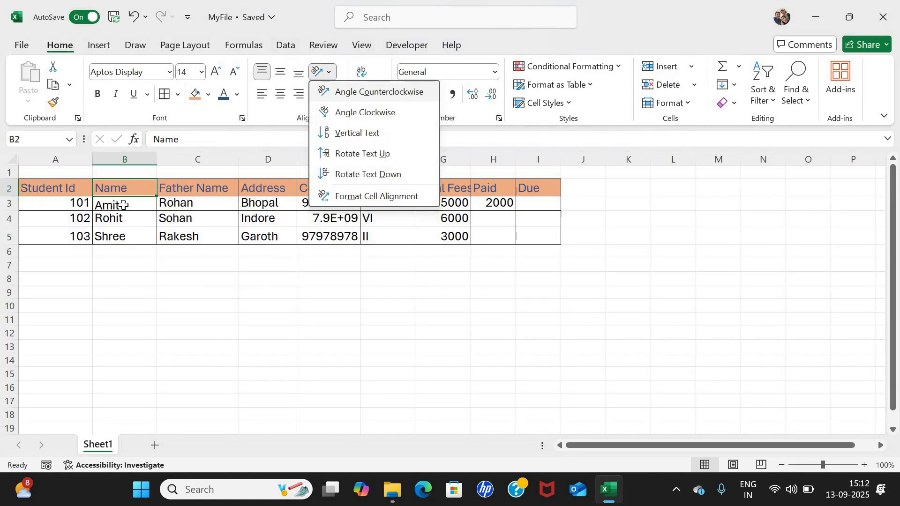
click(338, 92)
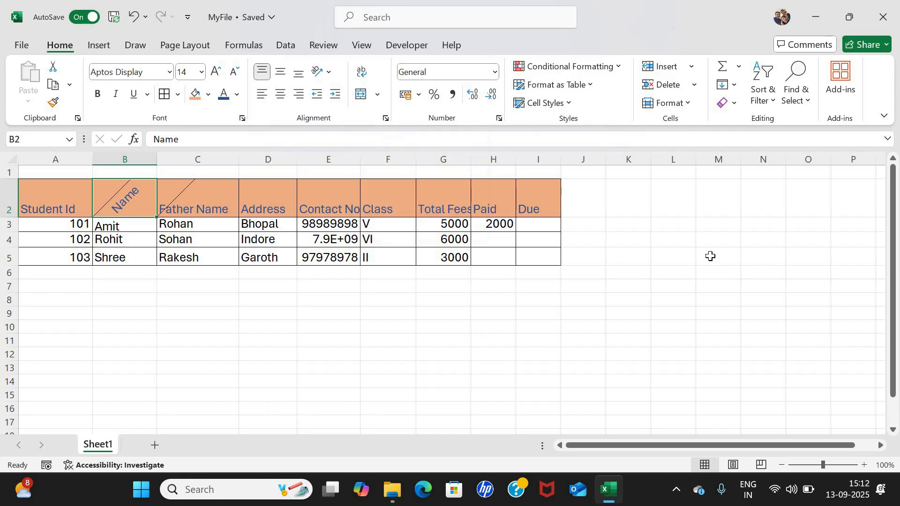
Merge and centre cells L3 through N3.
click(662, 224)
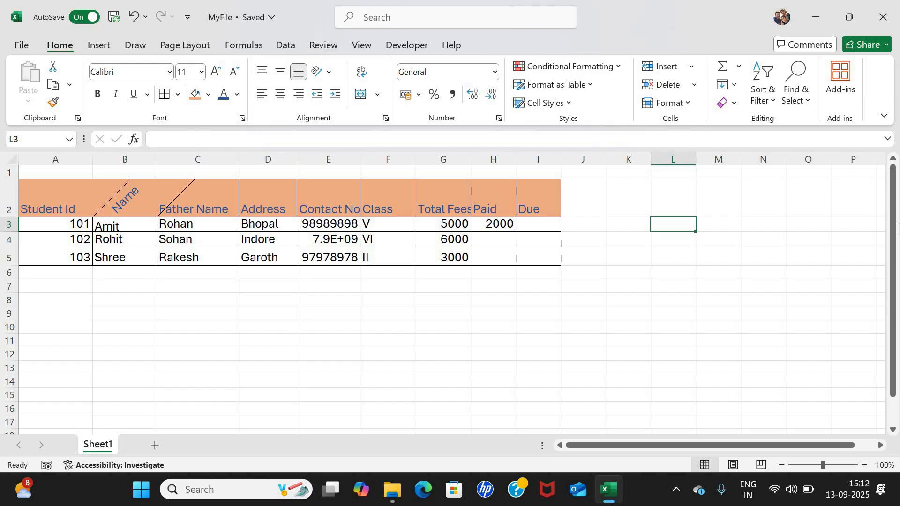
key(shift+Right)
key(shift+Right)
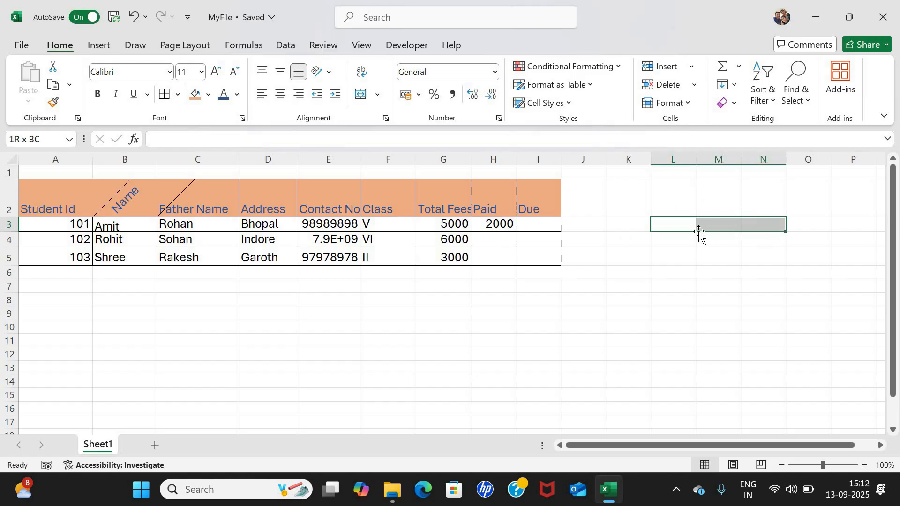
key(shift+Left)
key(shift+Left)
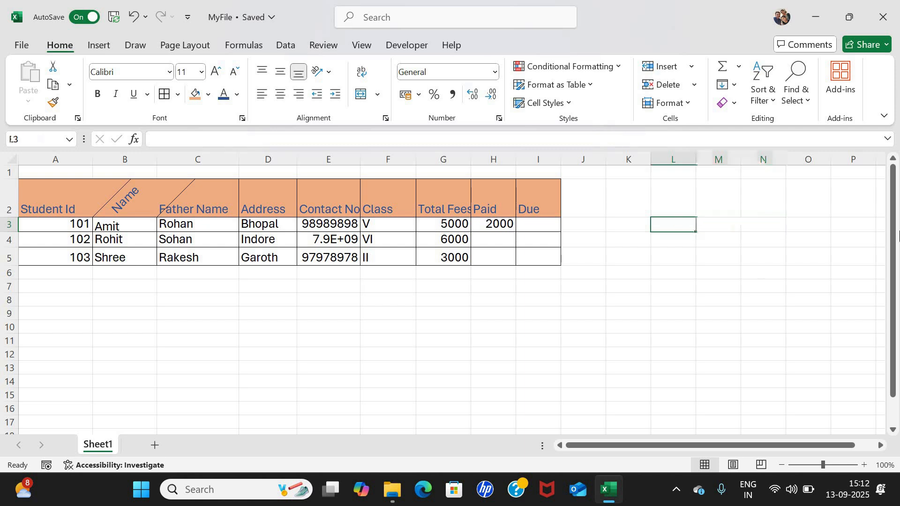
key(shift+Right)
key(shift+Right)
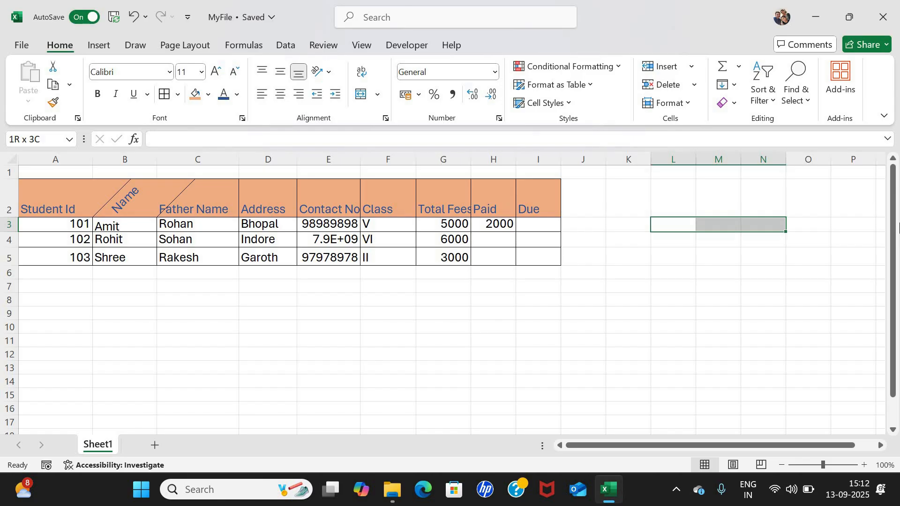
click(365, 95)
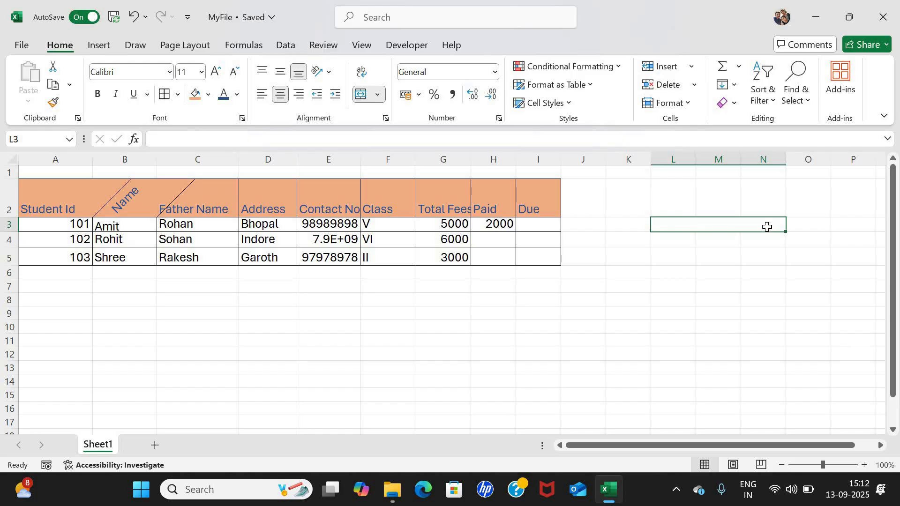
Enter 'welcome' in the merged L3:N3 cell, then select L4:N7 beneath it.
key(Up)
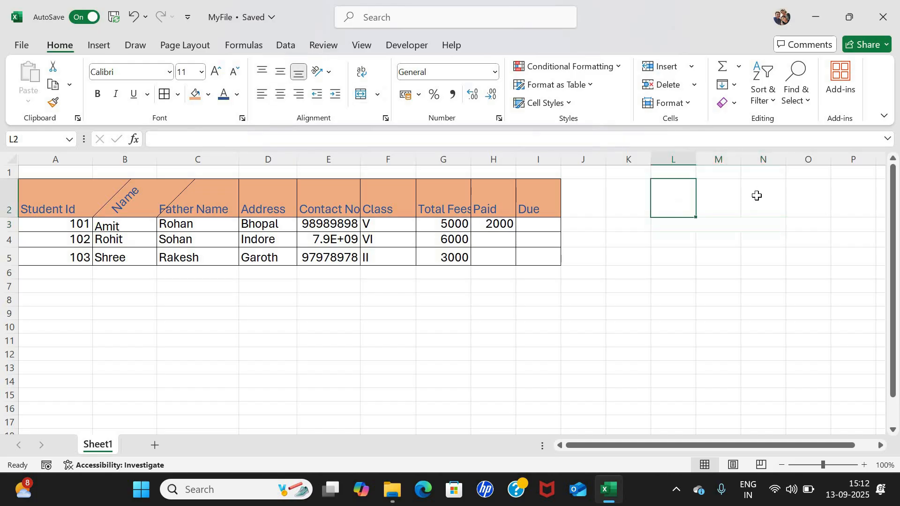
key(Right)
key(Right)
click(713, 226)
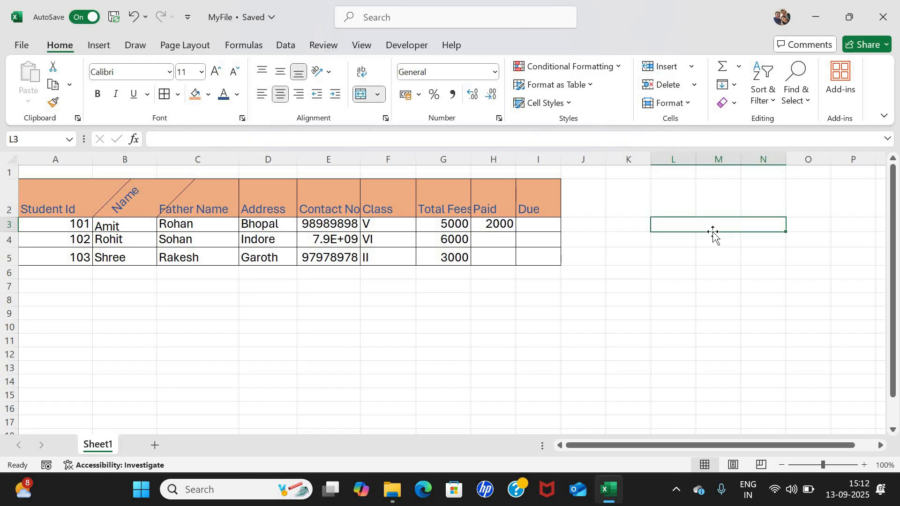
text(welcome)
key(Return)
click(737, 225)
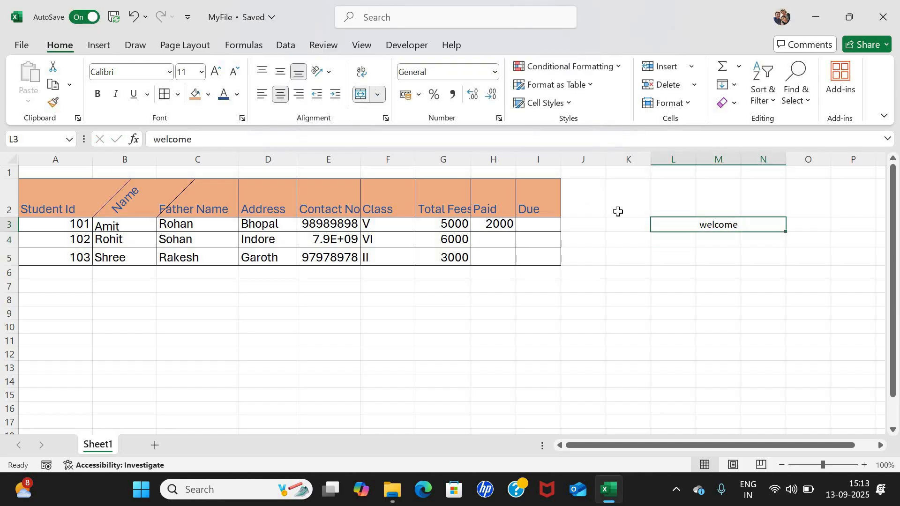
key(ctrl+z)
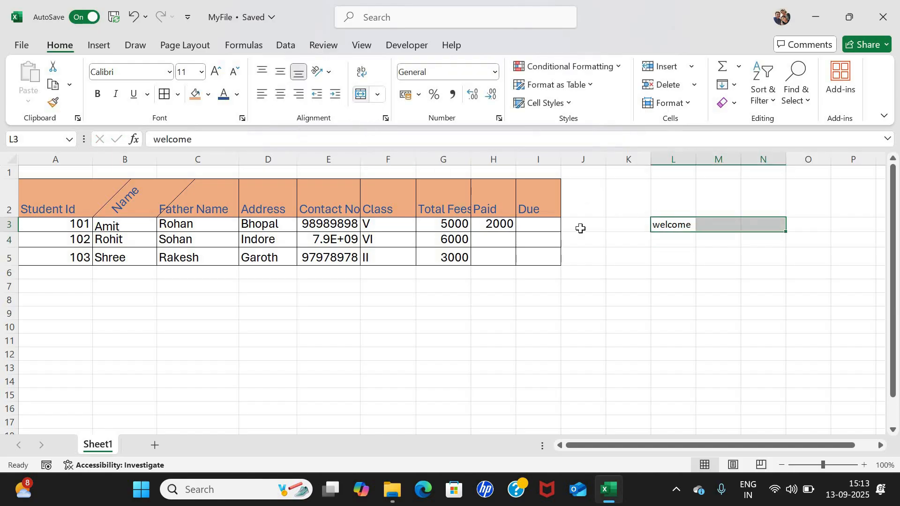
key(ctrl+y)
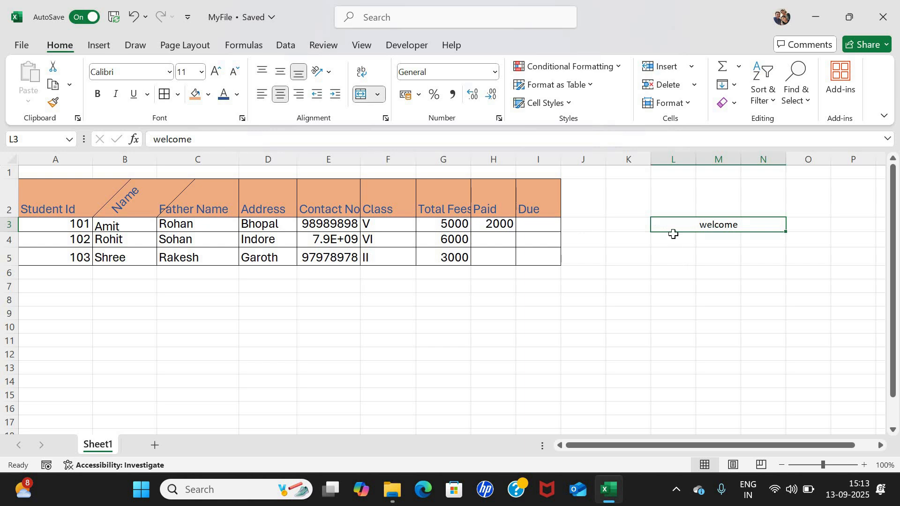
key(Down)
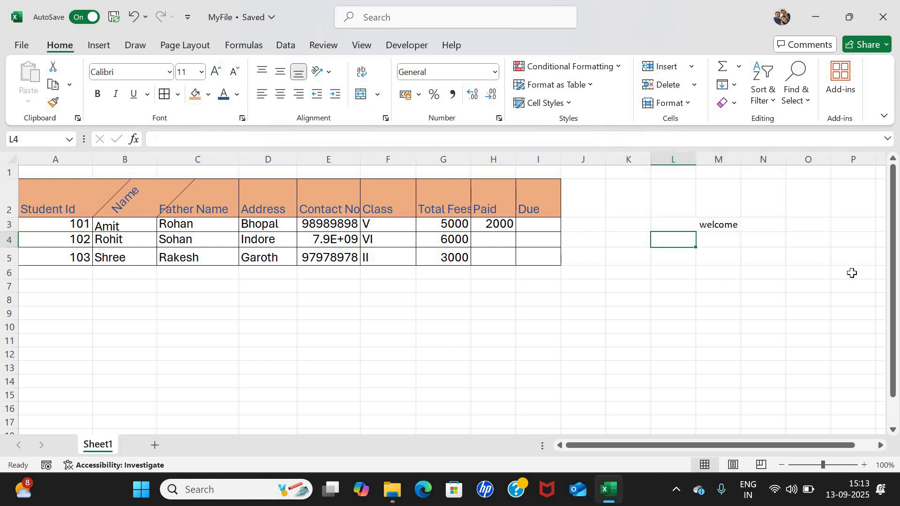
key(shift+Right)
key(shift+Right)
key(shift+Down)
key(shift+Down)
key(shift+Down)
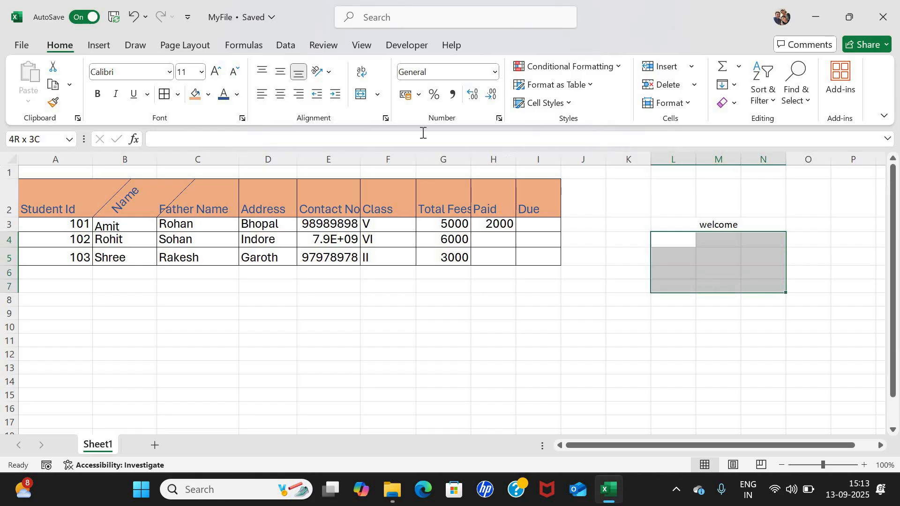
click(347, 97)
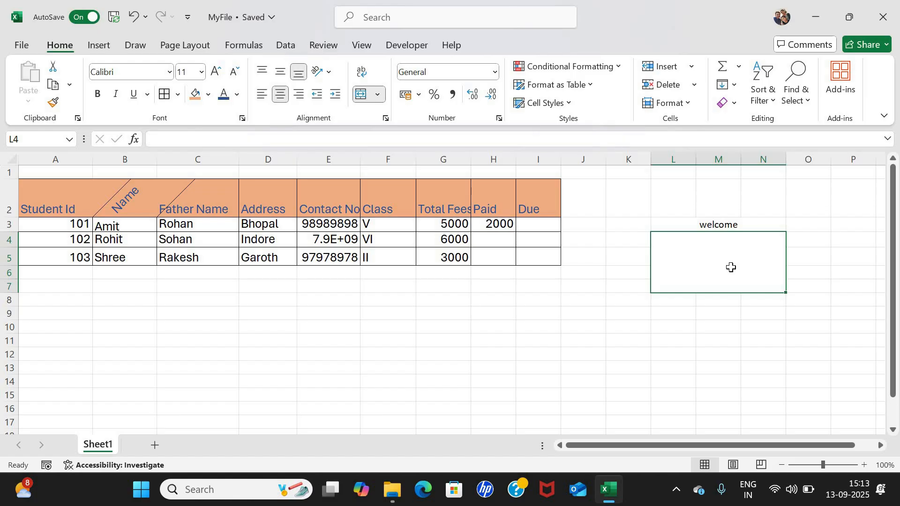
click(251, 304)
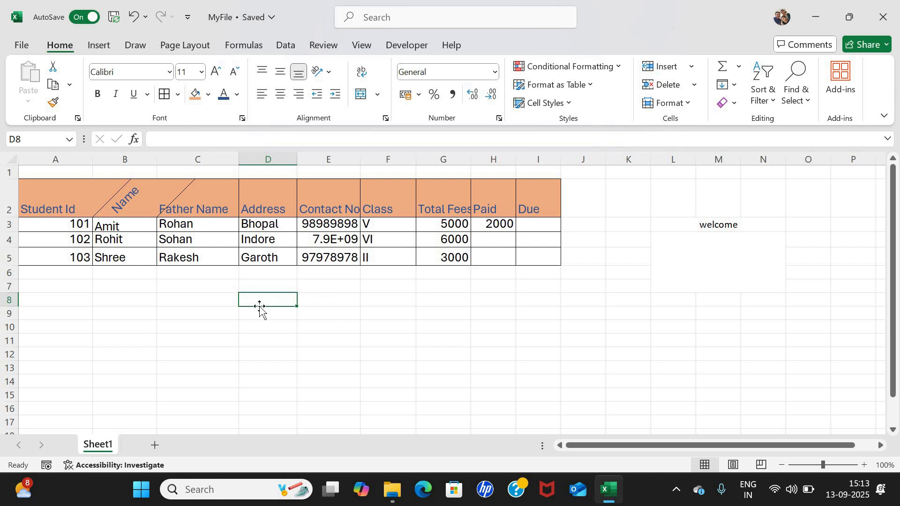
click(126, 159)
click(196, 159)
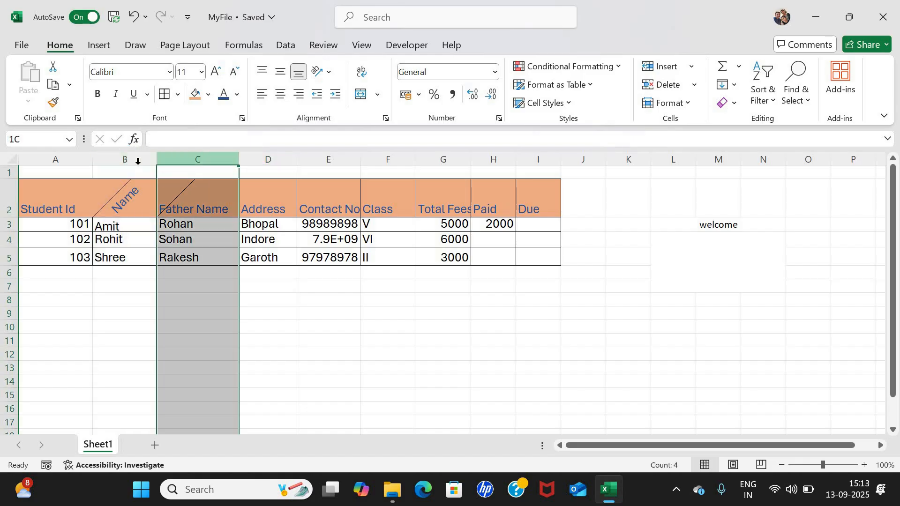
click(121, 201)
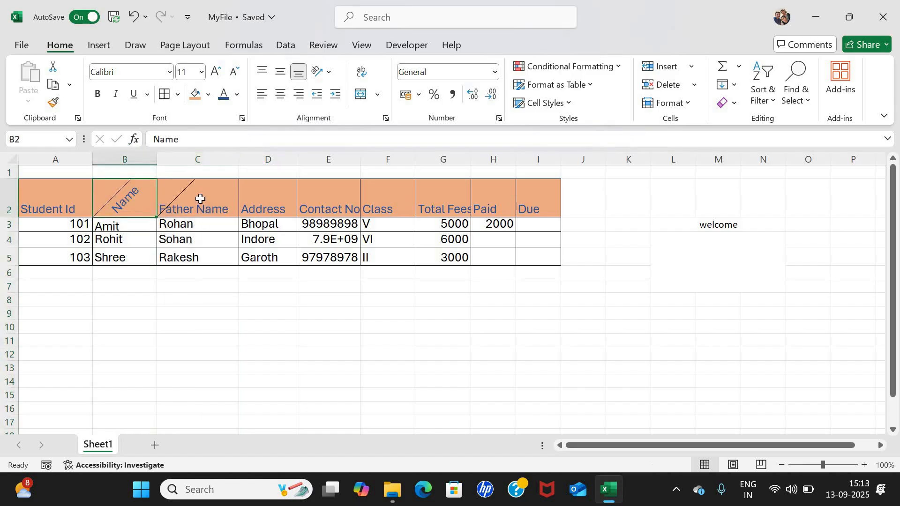
click(200, 198)
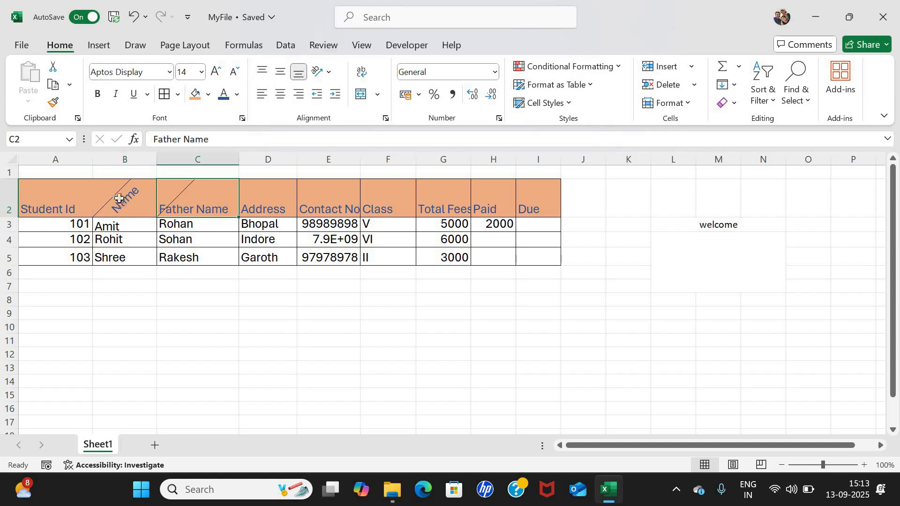
click(145, 199)
key(Right)
key(Left)
click(185, 197)
Insert a blank column C before Father Name, then select the row for Id 102.
right_click(194, 159)
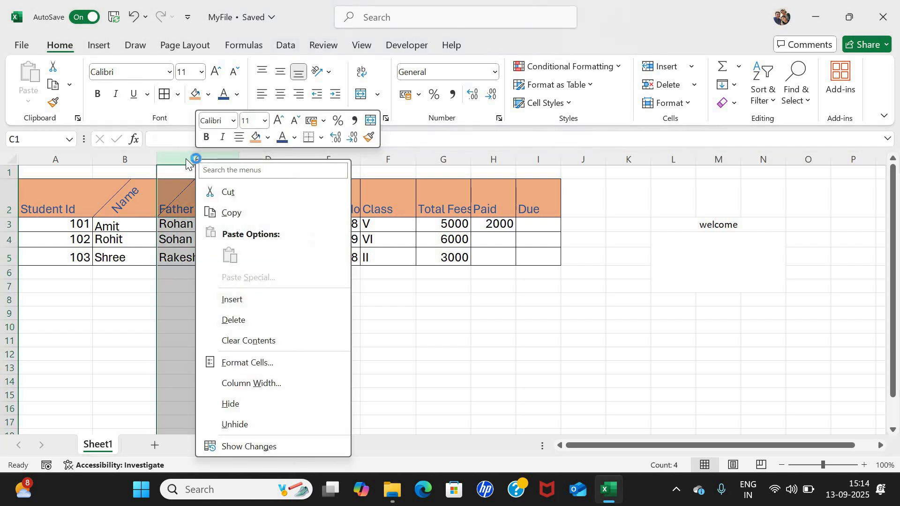
click(238, 305)
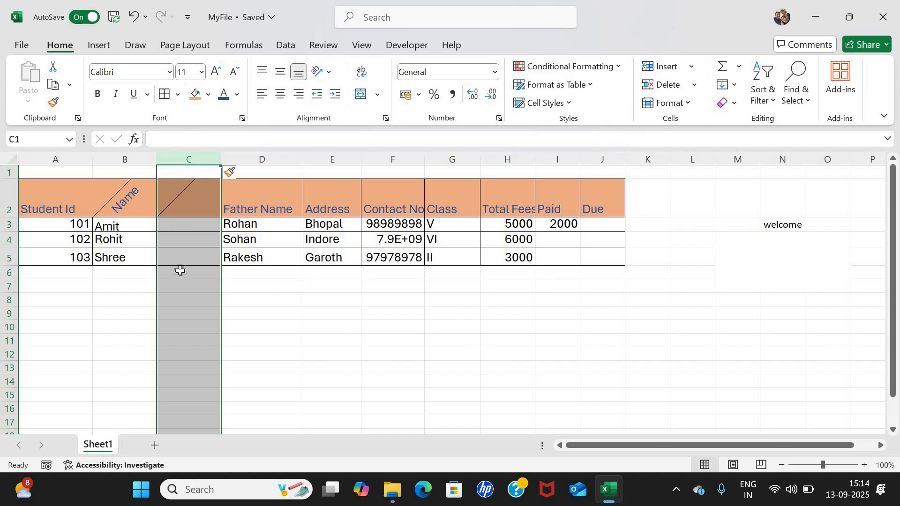
click(5, 241)
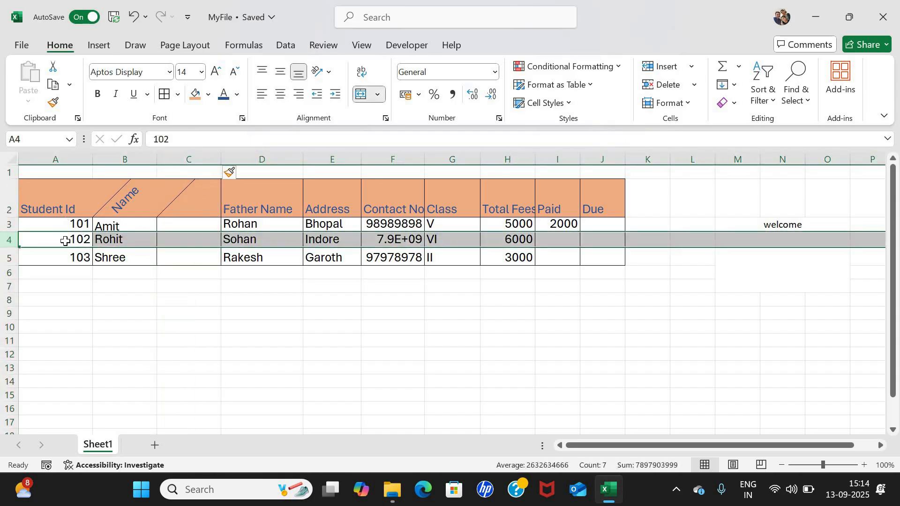
key(Up)
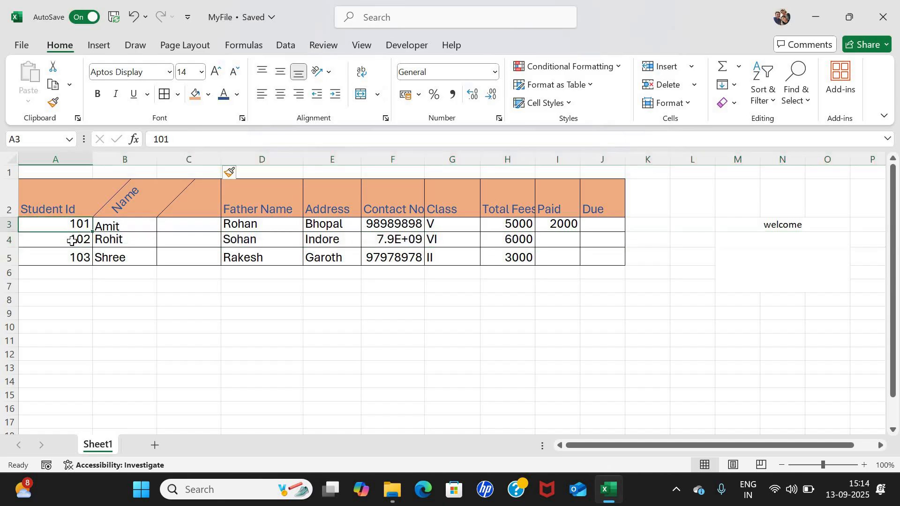
click(72, 241)
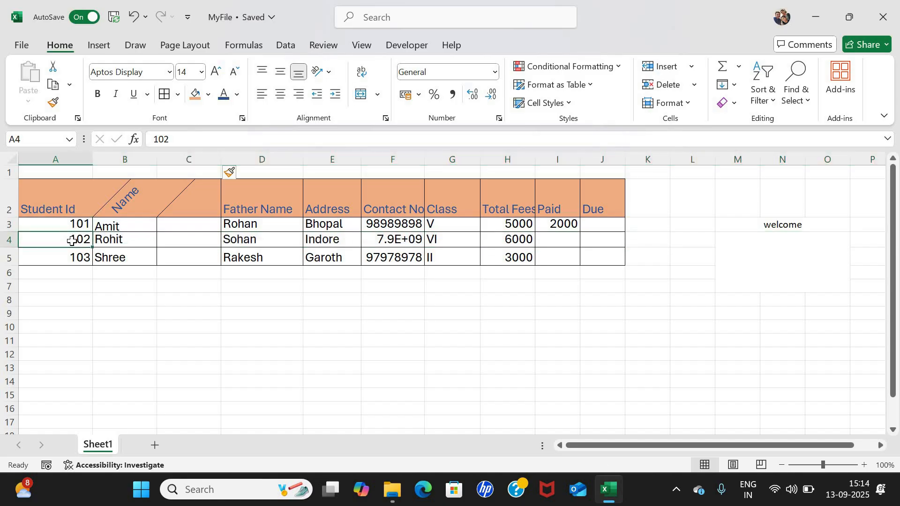
Insert a blank row 4 between the 101 and 102 records.
right_click(7, 239)
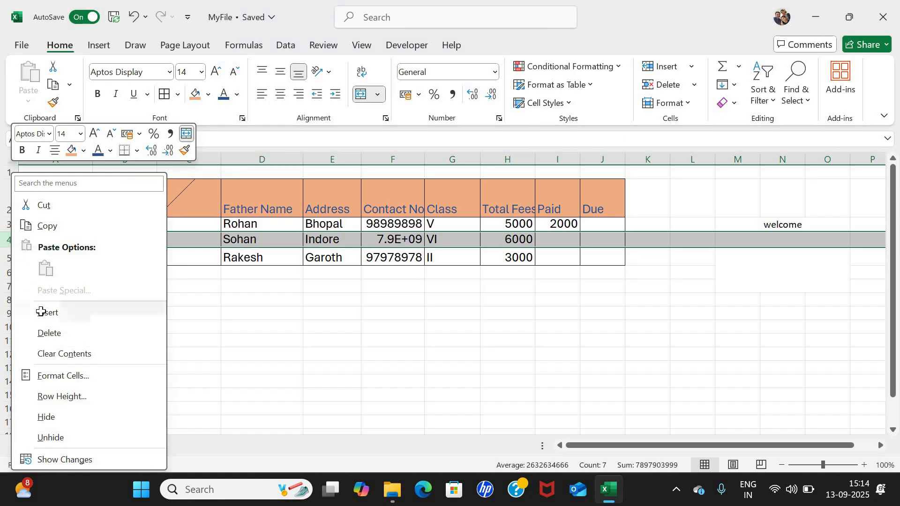
click(48, 312)
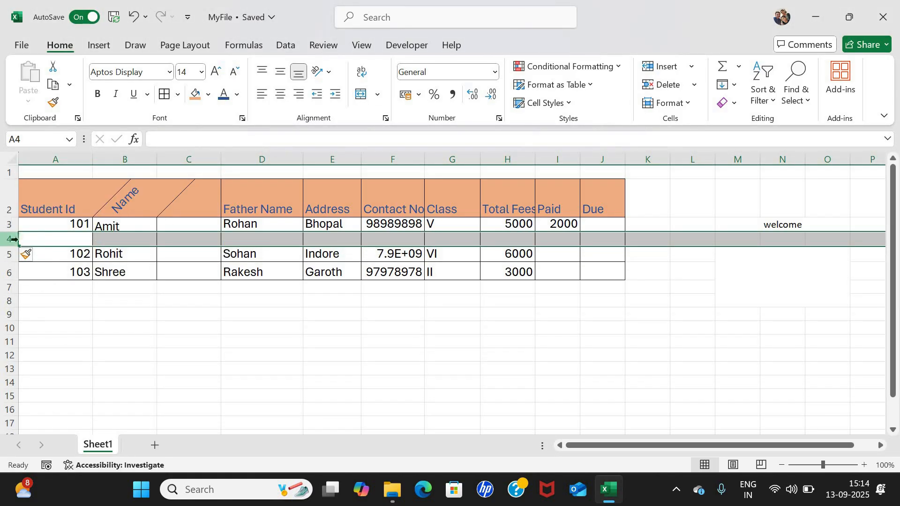
click(7, 238)
Enter the heading 'dob' in cell C2.
click(177, 202)
text(dob)
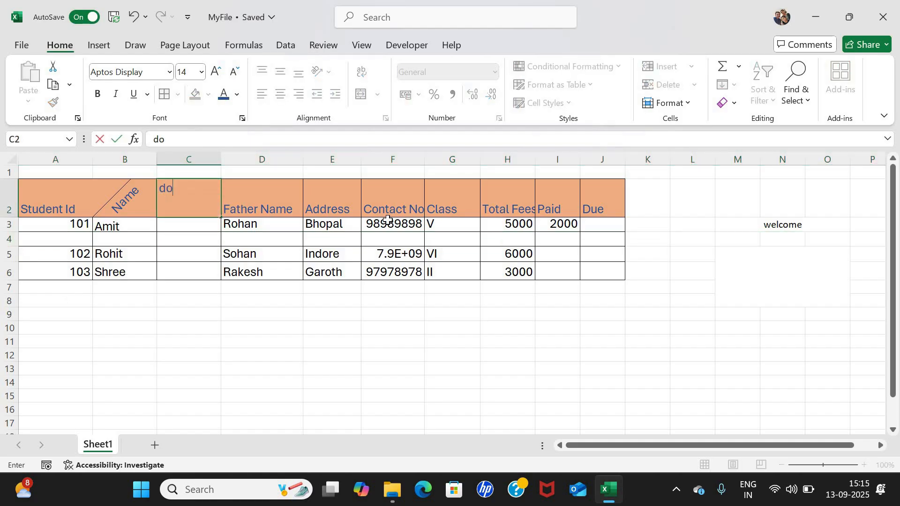
key(Return)
Start the new row 4 record with Id 104 and the student's name.
key(Left)
key(Left)
key(Down)
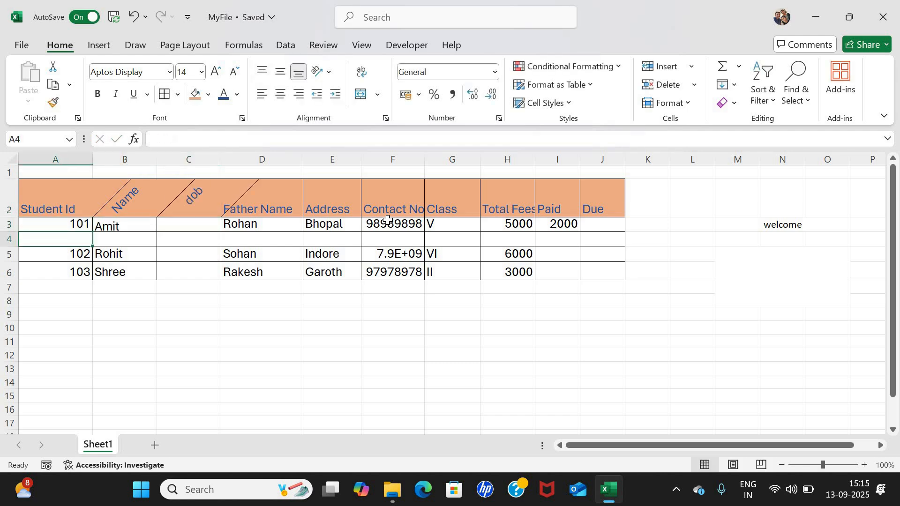
text(104)
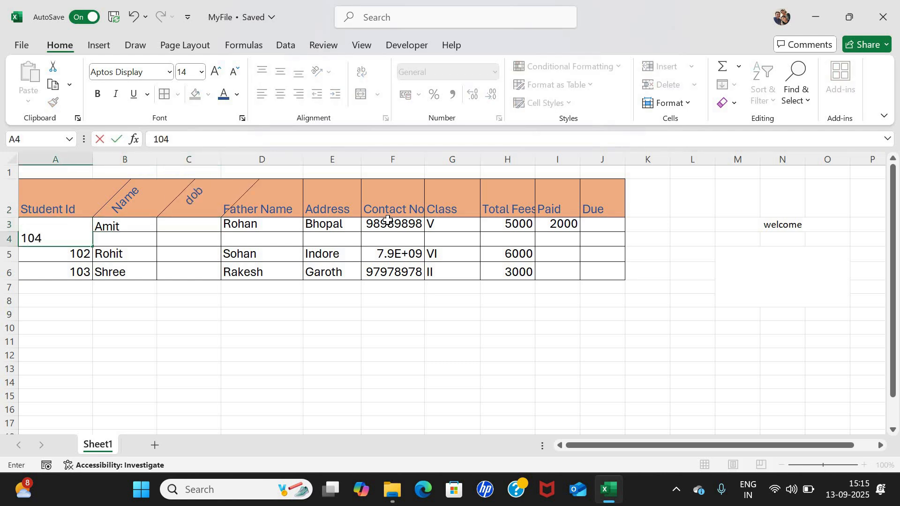
key(Tab)
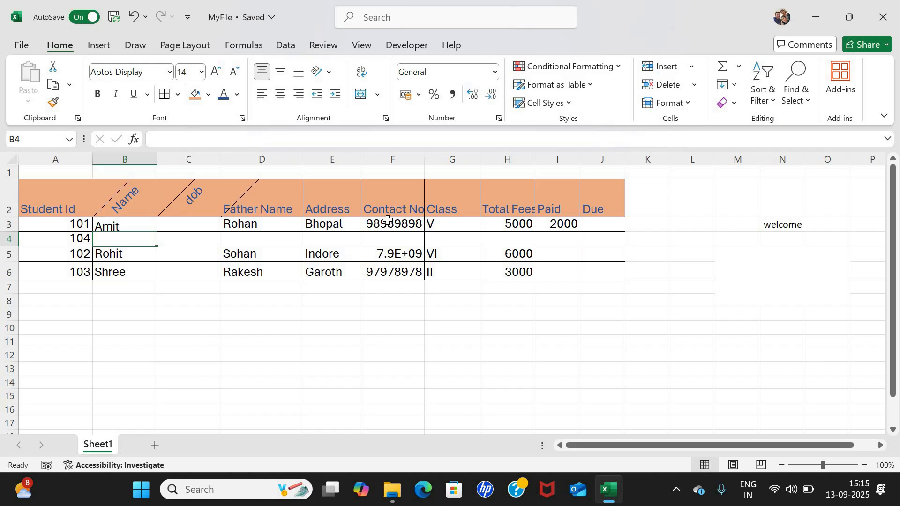
text(rakesh)
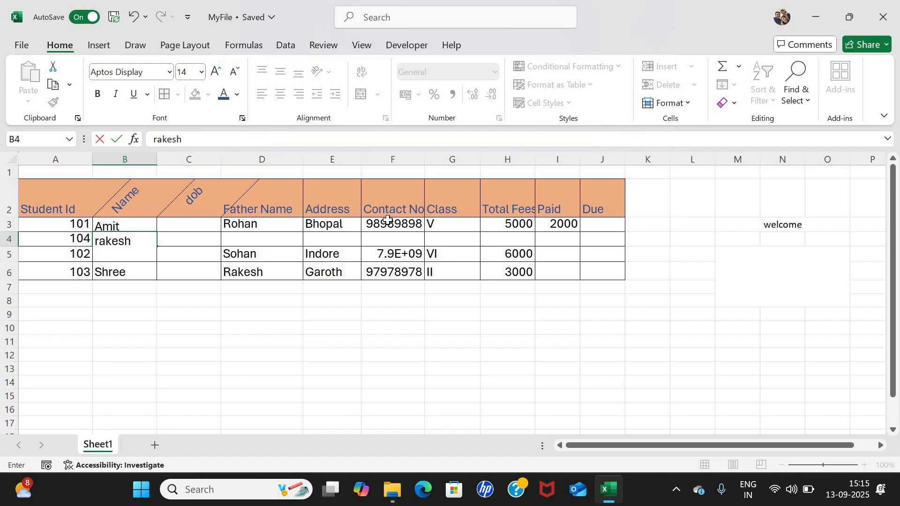
key(Tab)
key(Tab)
key(Tab)
key(Tab)
key(Tab)
key(Tab)
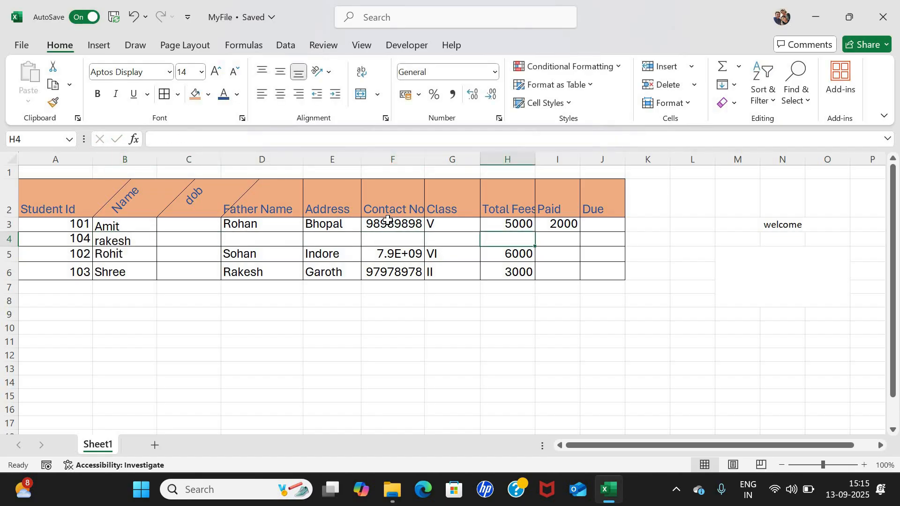
key(Left)
key(Left)
key(Left)
key(Left)
key(Left)
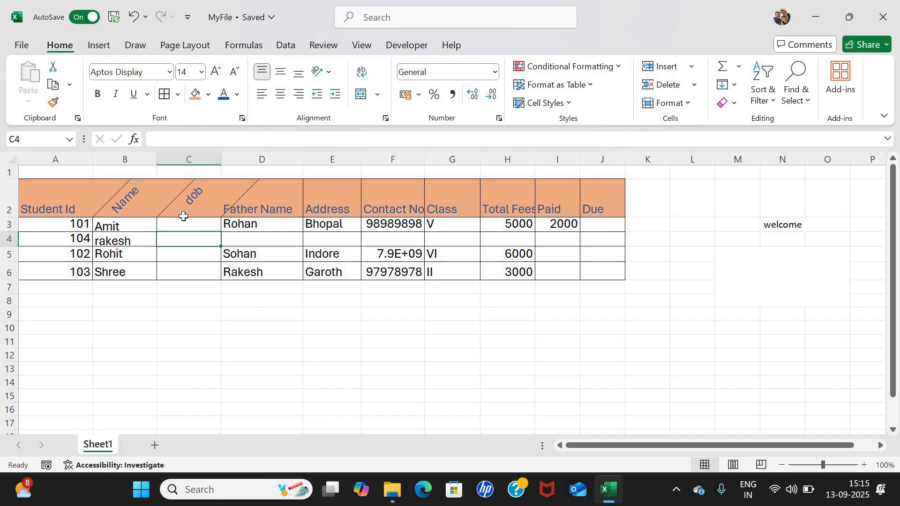
Delete the dob column and the row holding Id 104.
click(185, 158)
right_click(186, 158)
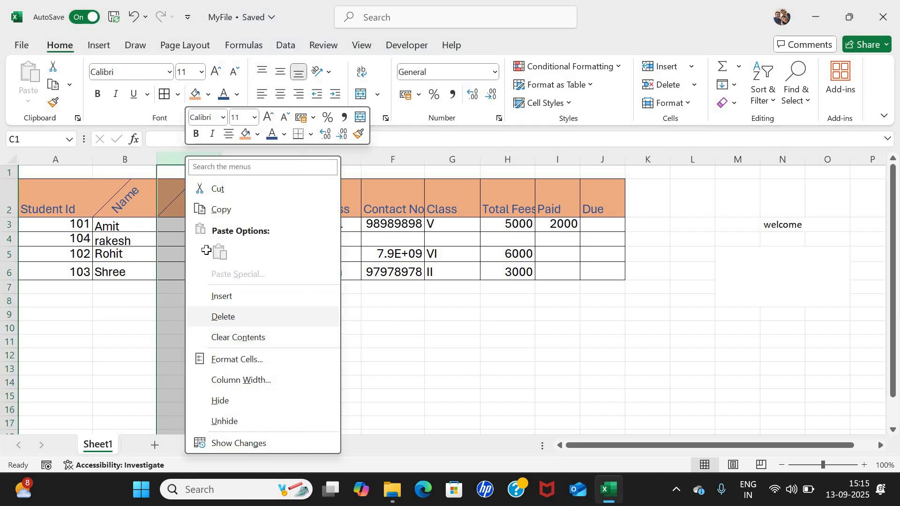
click(7, 237)
right_click(10, 239)
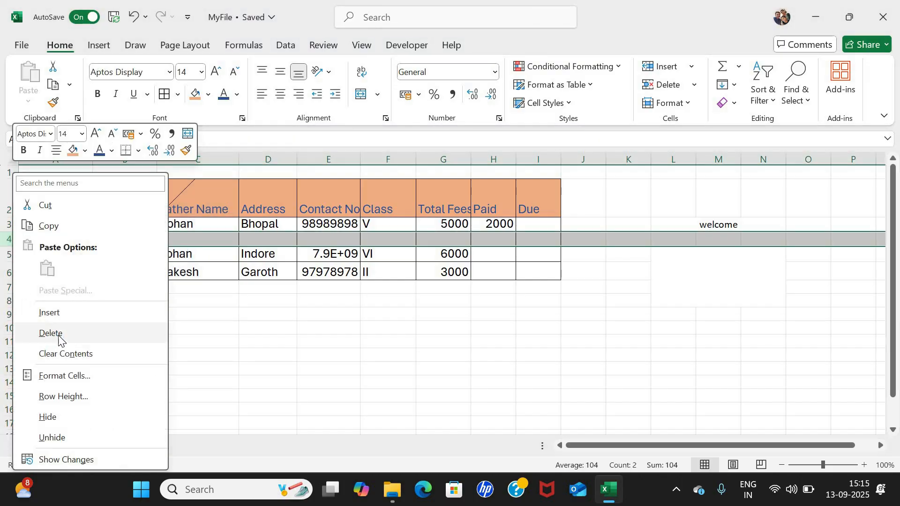
click(147, 321)
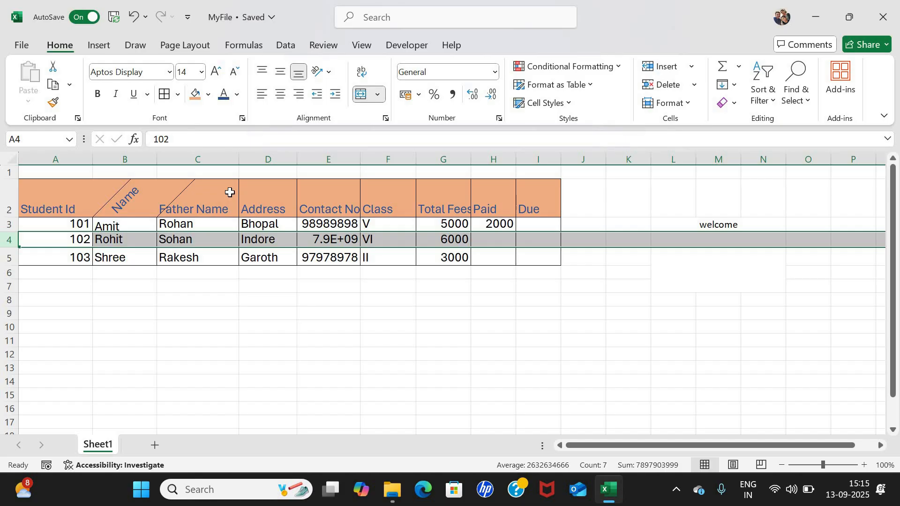
Hide the Father Name column C, then unhide it again.
click(201, 159)
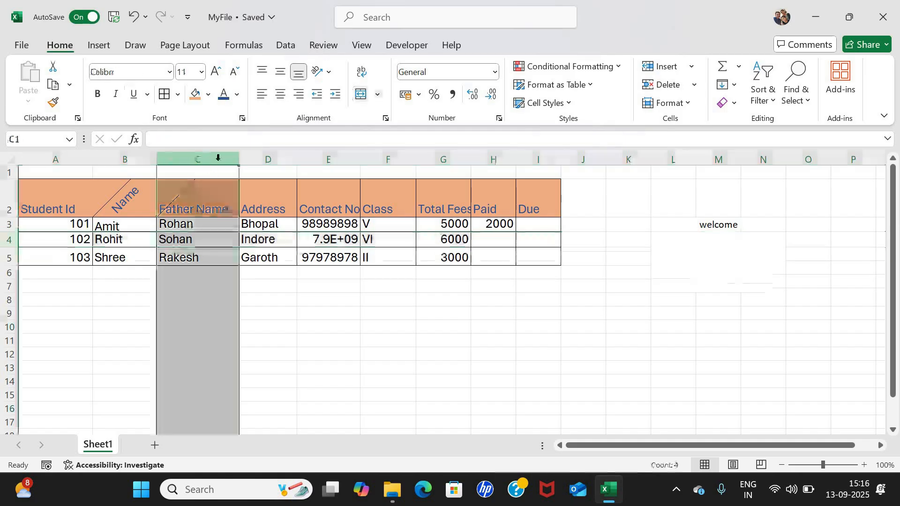
right_click(191, 161)
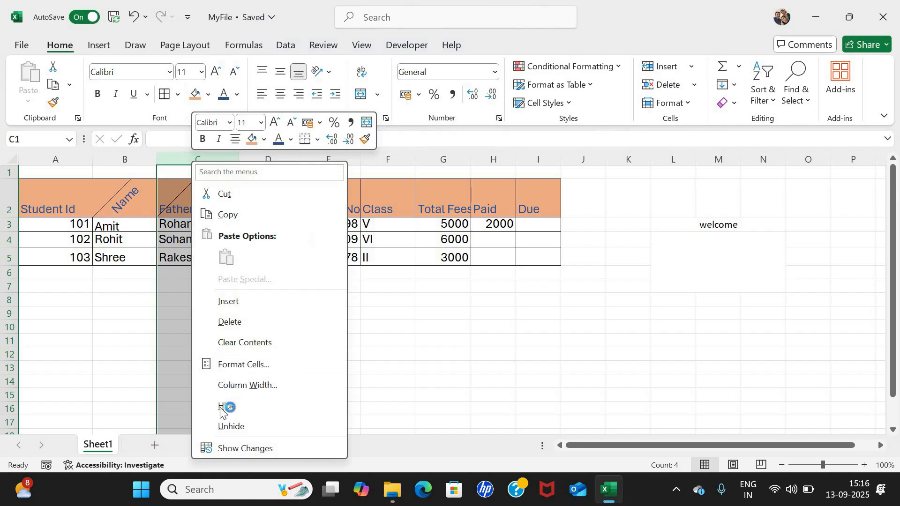
click(220, 403)
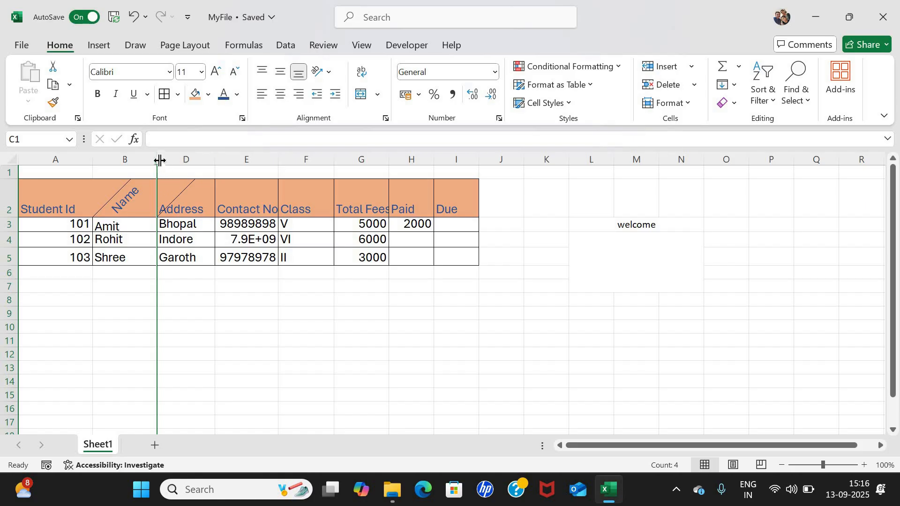
drag(215, 159, 205, 240)
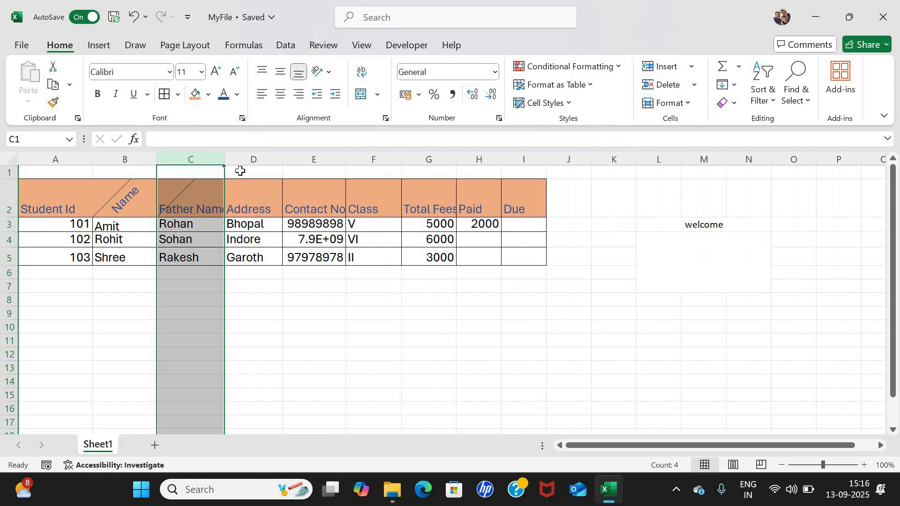
right_click(213, 162)
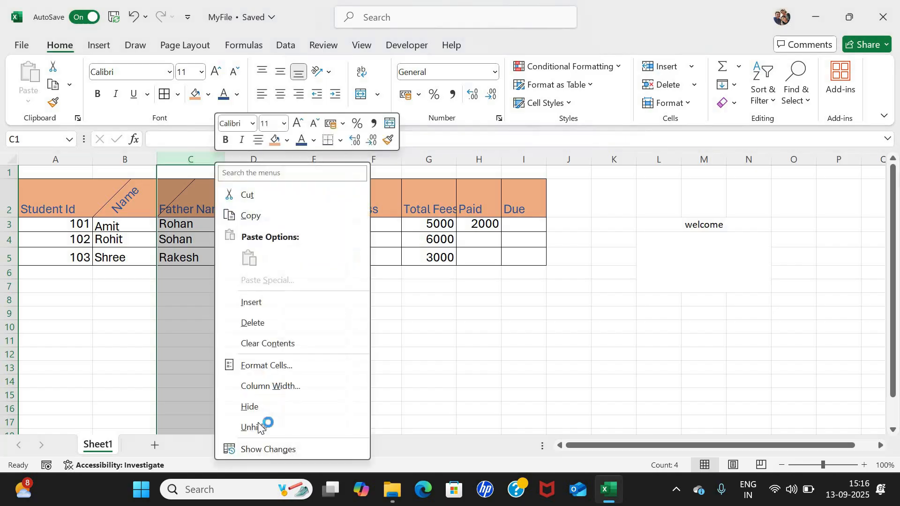
click(198, 174)
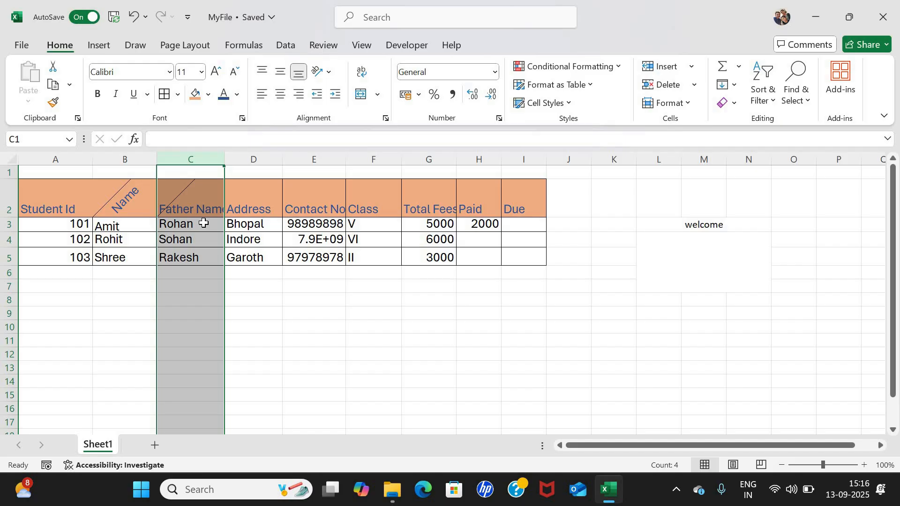
Hide the row for Id 102, then reveal it again.
right_click(11, 243)
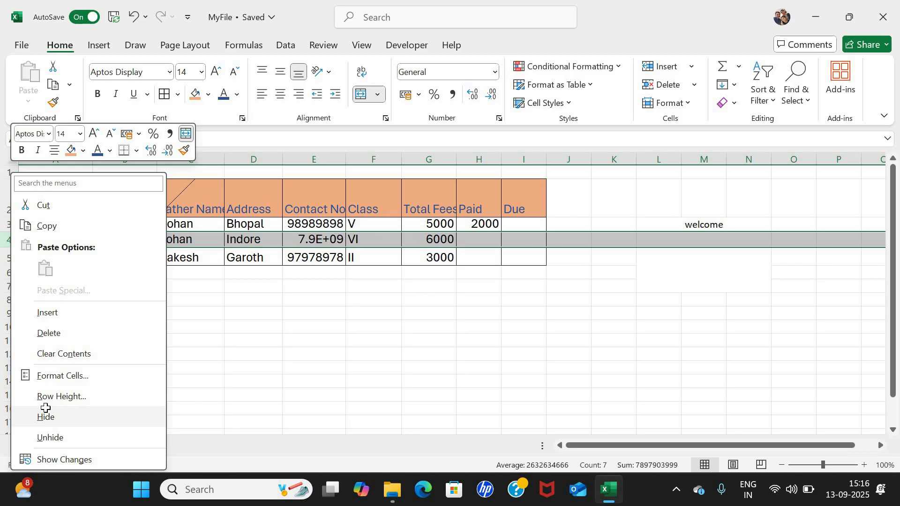
click(65, 415)
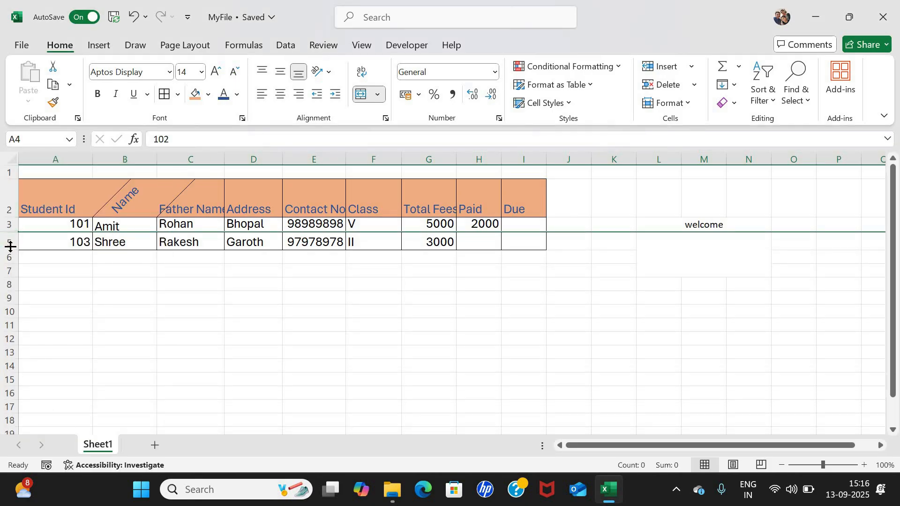
mouse_move(11, 233)
mouse_down()
mouse_move(14, 262)
mouse_move(12, 251)
mouse_up()
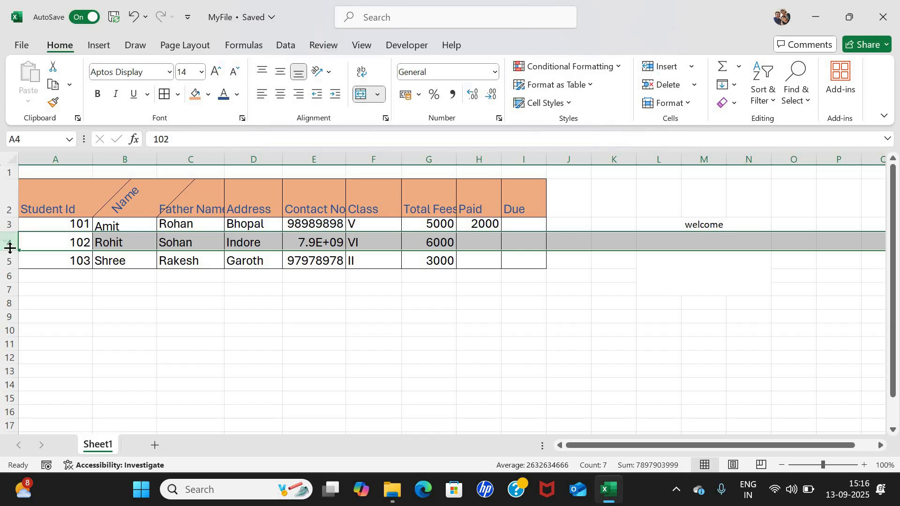
right_click(9, 244)
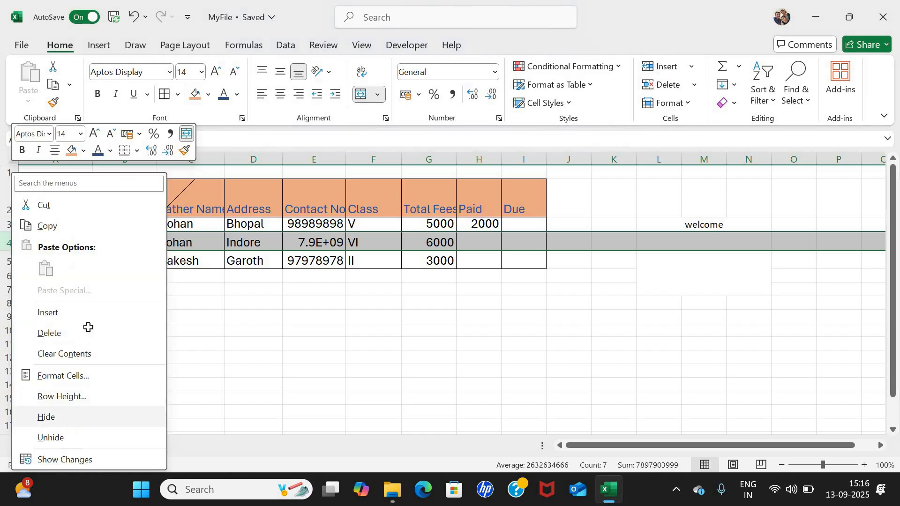
click(6, 241)
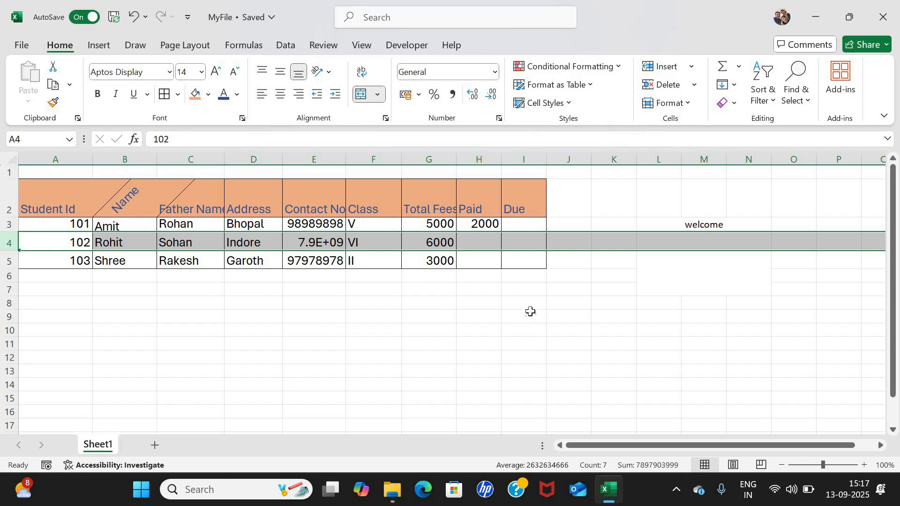
Select the student table A2:I5 and copy it.
click(62, 188)
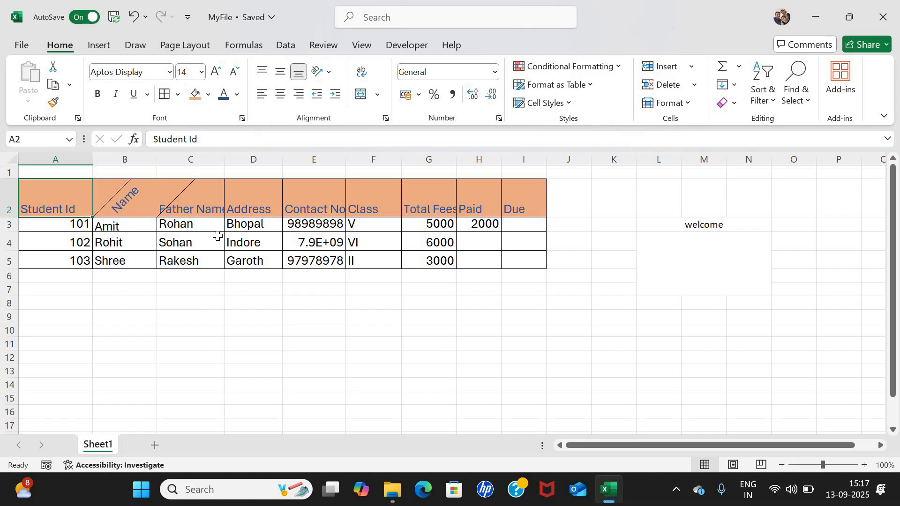
key(shift+Down)
key(shift+Down)
key(shift+Down)
key(shift+Right)
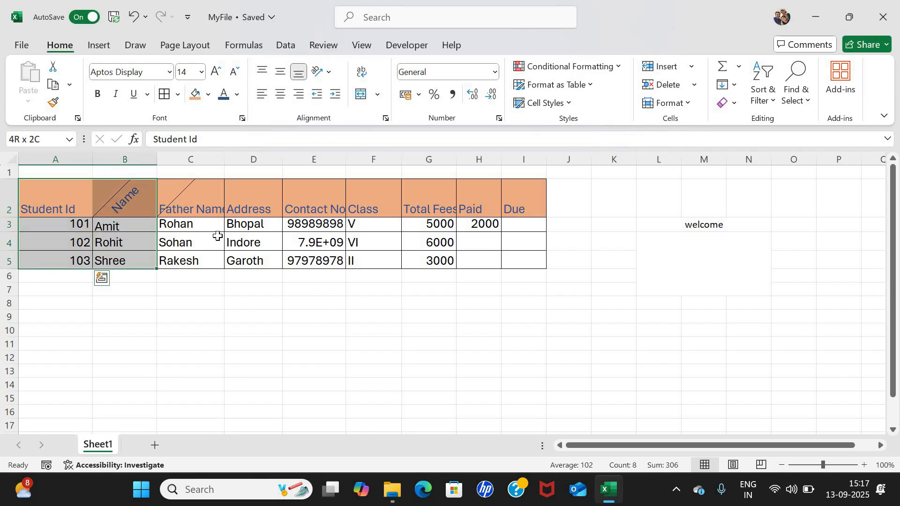
key(shift+Right)
key(shift+Right)
key(shift+Right)
key(shift+Right)
key(shift+Right)
key(shift+Right)
key(shift+Right)
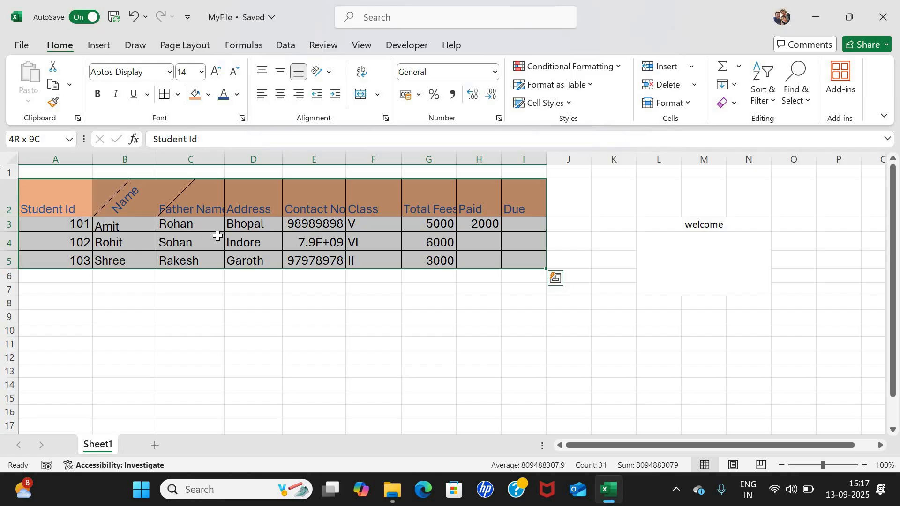
key(ctrl+c)
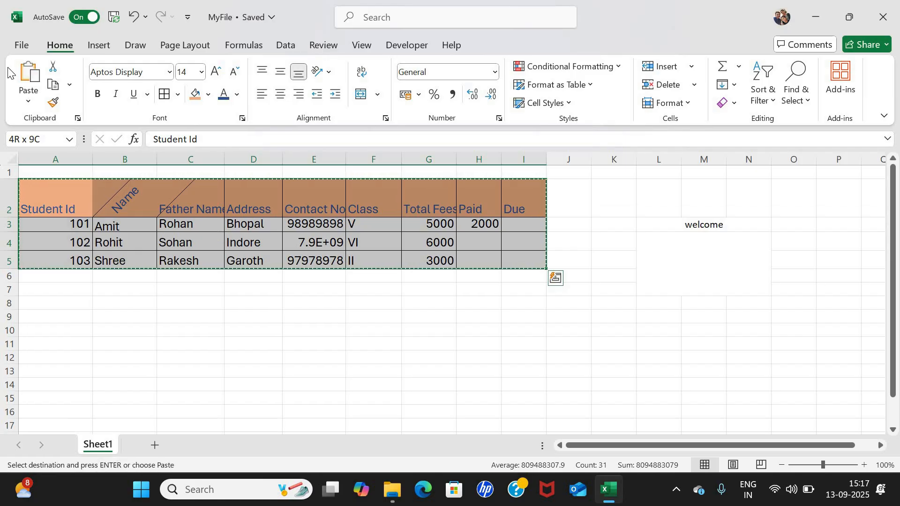
click(54, 85)
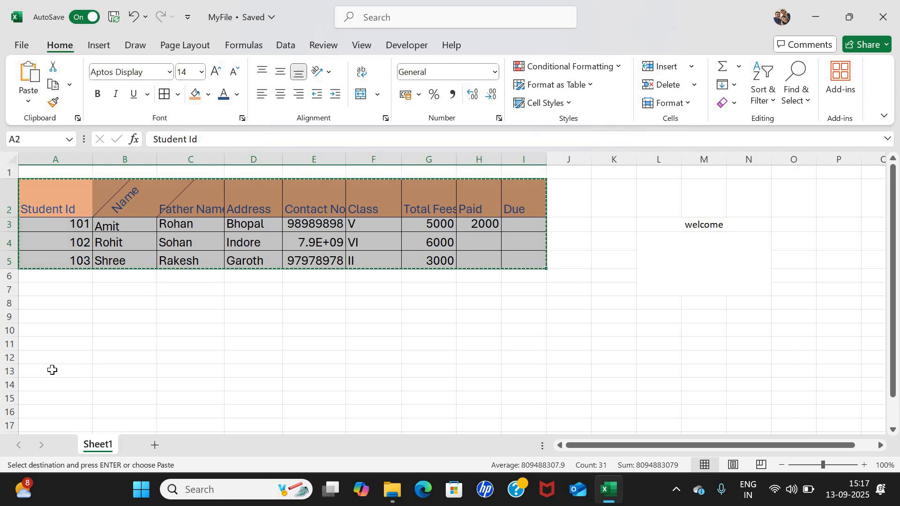
Paste the copied table at cell A13 and check the pasted contact numbers.
click(68, 374)
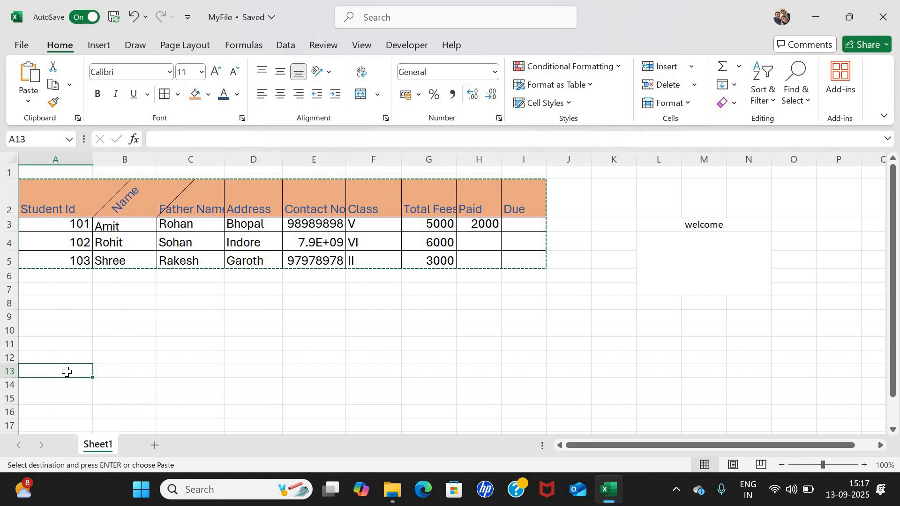
key(ctrl+v)
scroll(257, 352, down, 1)
scroll(256, 352, down, 2)
scroll(319, 217, up, 3)
click(314, 198)
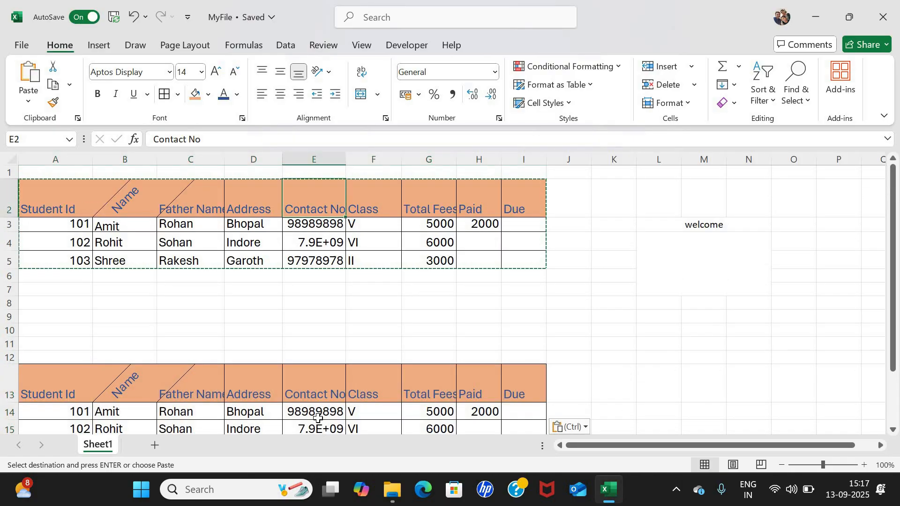
scroll(315, 364, down, 1)
click(311, 369)
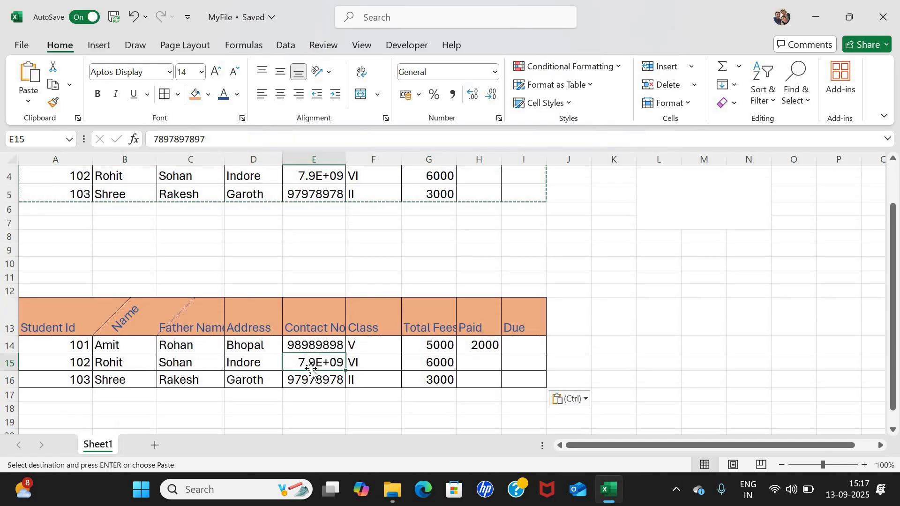
scroll(307, 207, up, 1)
click(307, 207)
scroll(315, 272, down, 2)
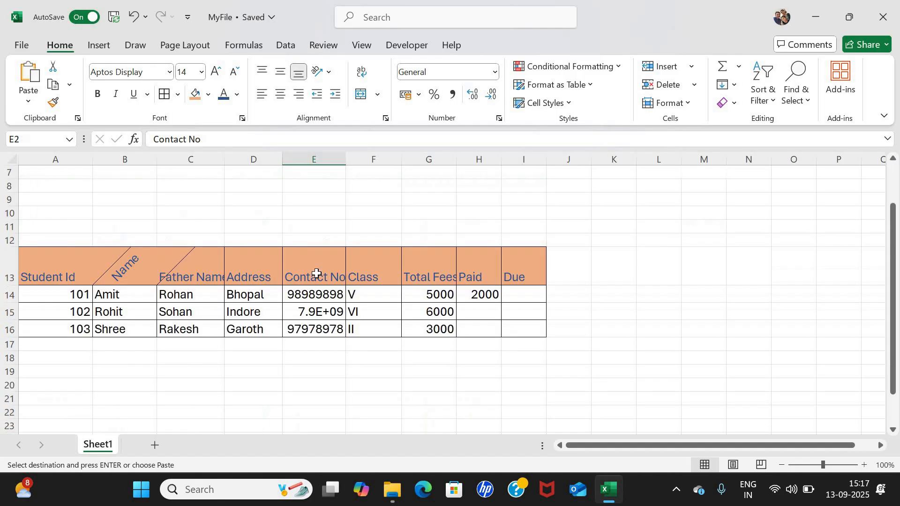
scroll(317, 274, up, 2)
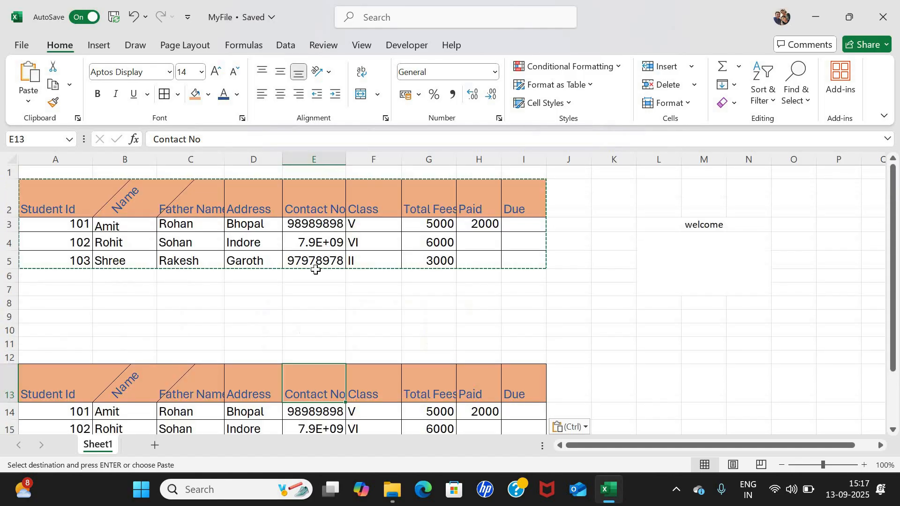
key(ctrl+Up)
key(ctrl+Up)
key(ctrl+Left)
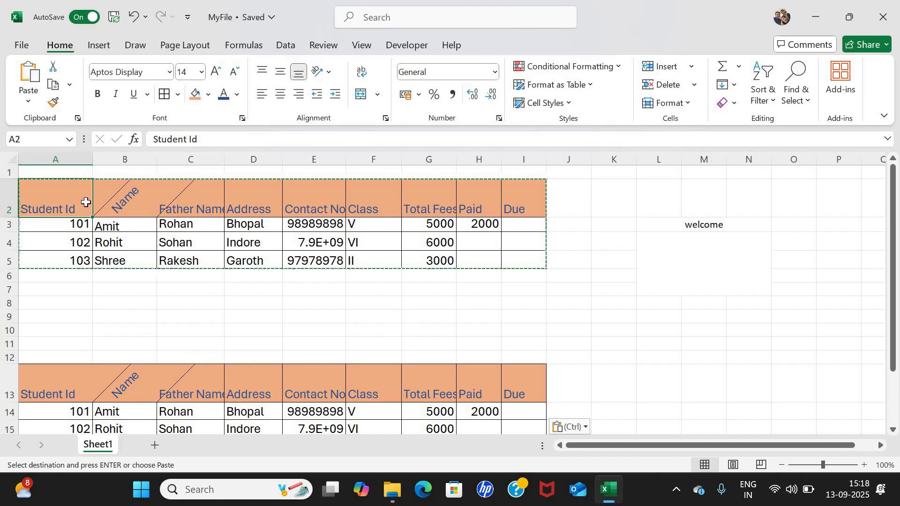
Cut the original table from A2:I5 and paste it at A7, filling rows 7–10.
shift+click(532, 254)
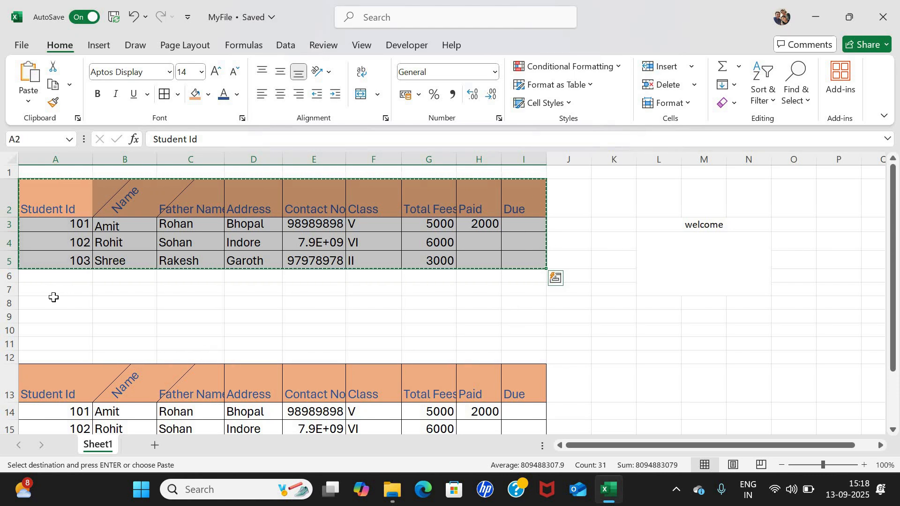
key(Down)
key(Down)
key(Down)
key(Down)
key(Down)
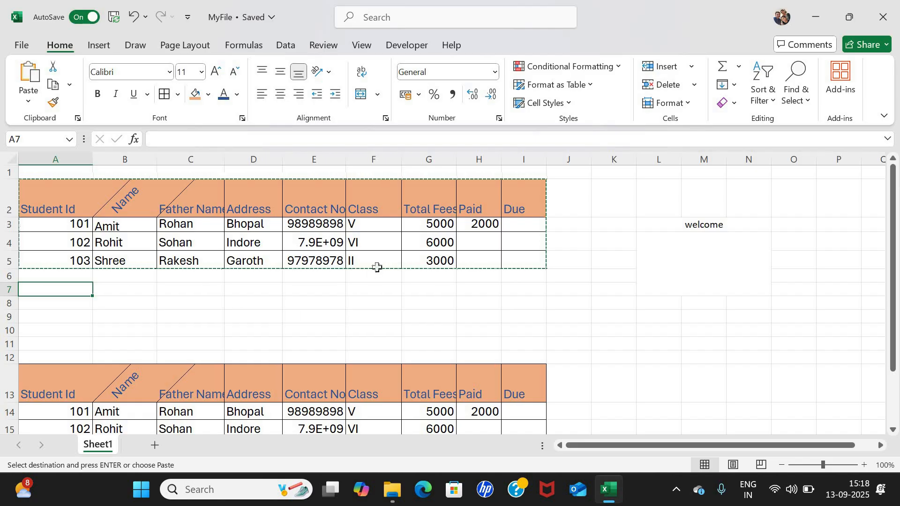
key(Return)
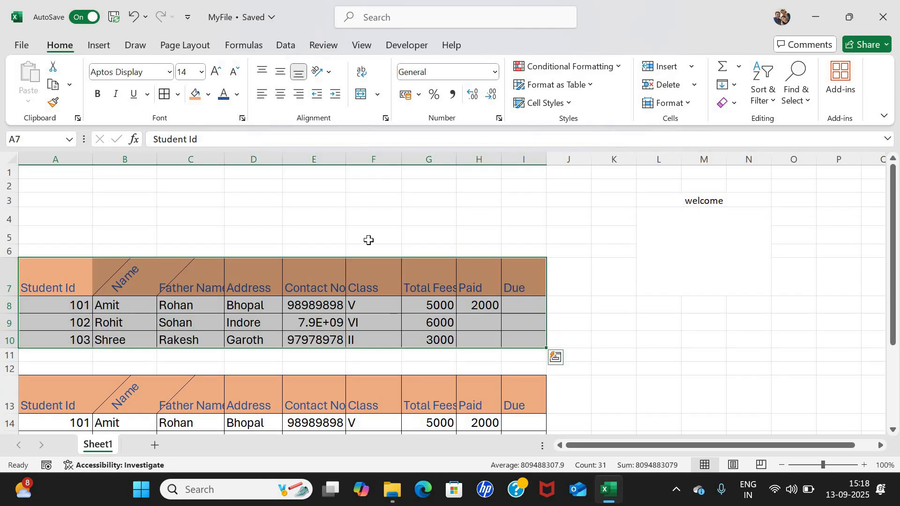
click(369, 240)
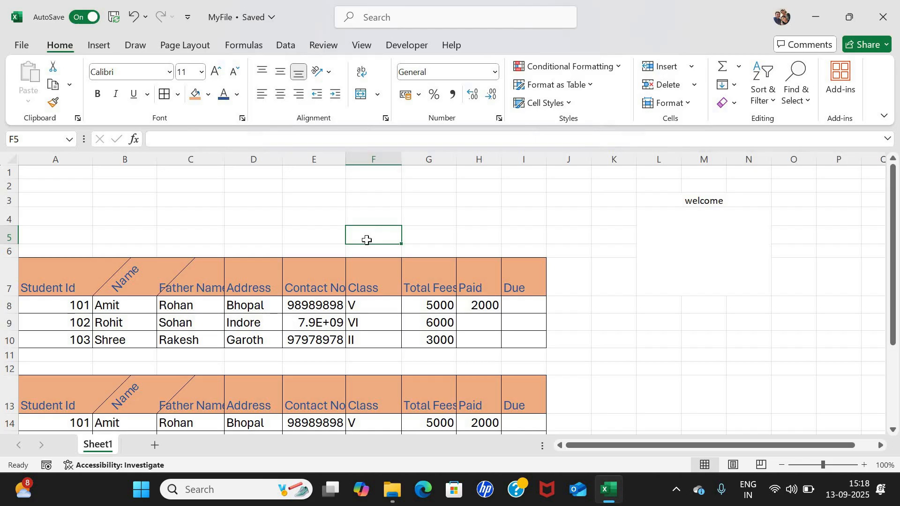
scroll(367, 234, down, 2)
scroll(358, 222, up, 1)
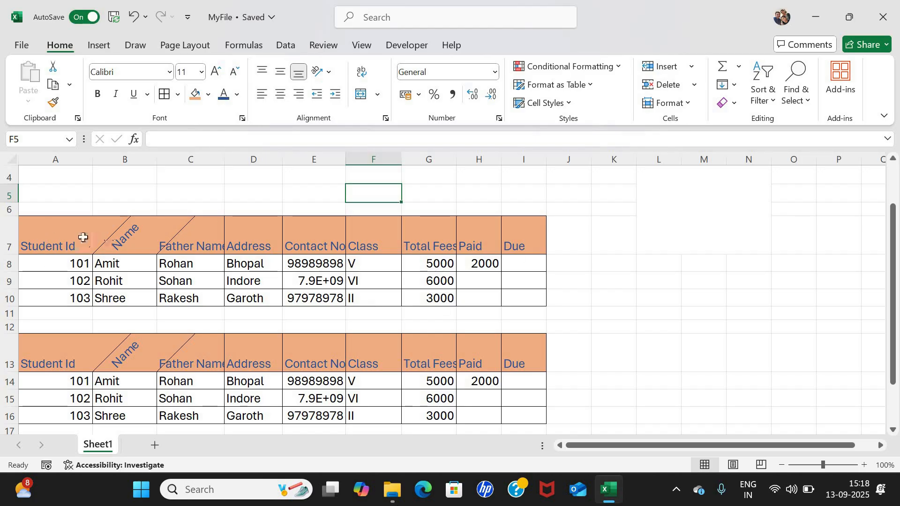
Apply the 20% - Accent1 cell style to the 2000 Paid value in H8.
click(40, 235)
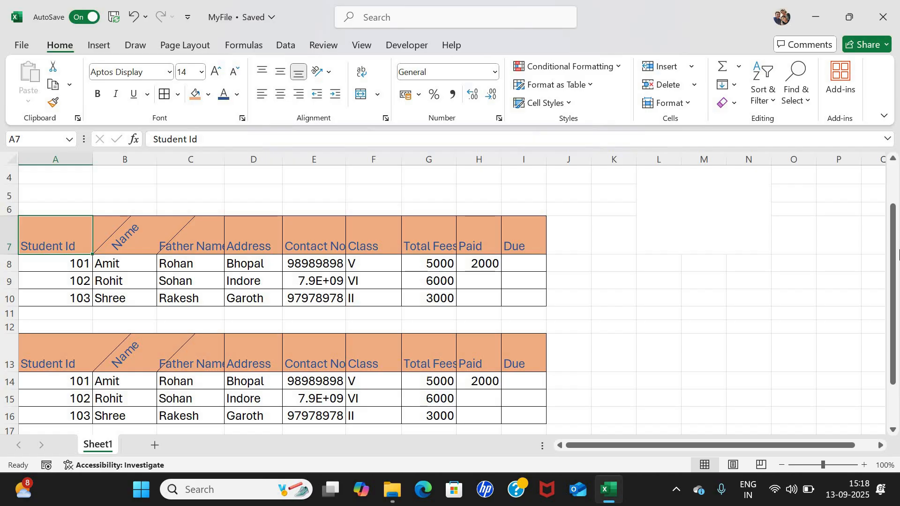
key(Down)
key(Down)
key(Up)
key(Right)
key(Right)
key(Right)
key(Right)
key(Right)
key(Right)
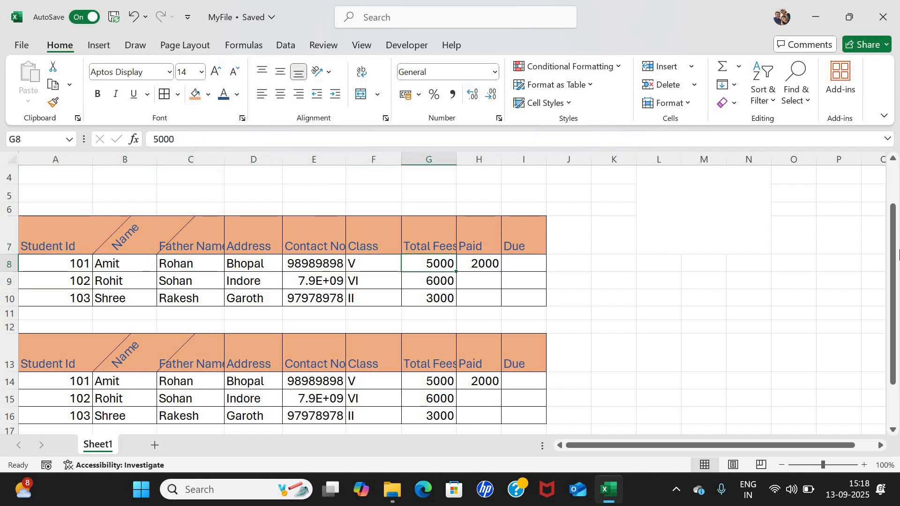
key(Right)
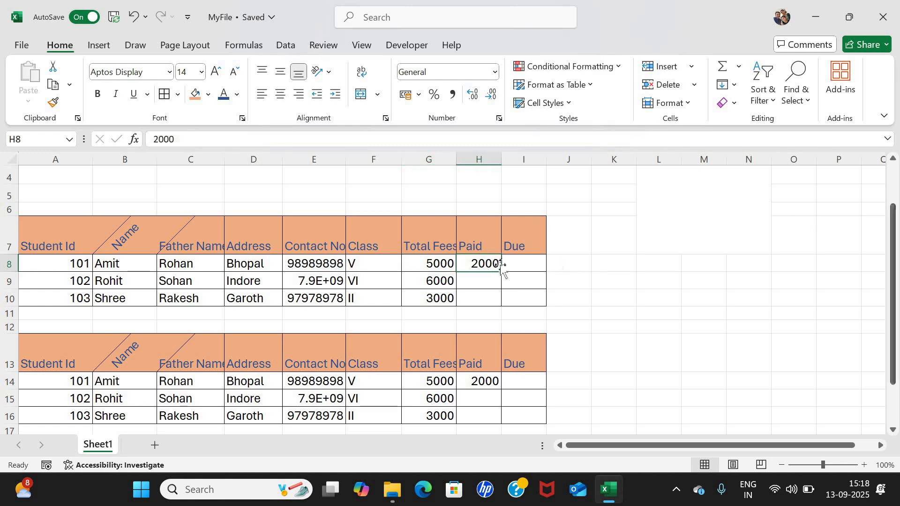
click(571, 106)
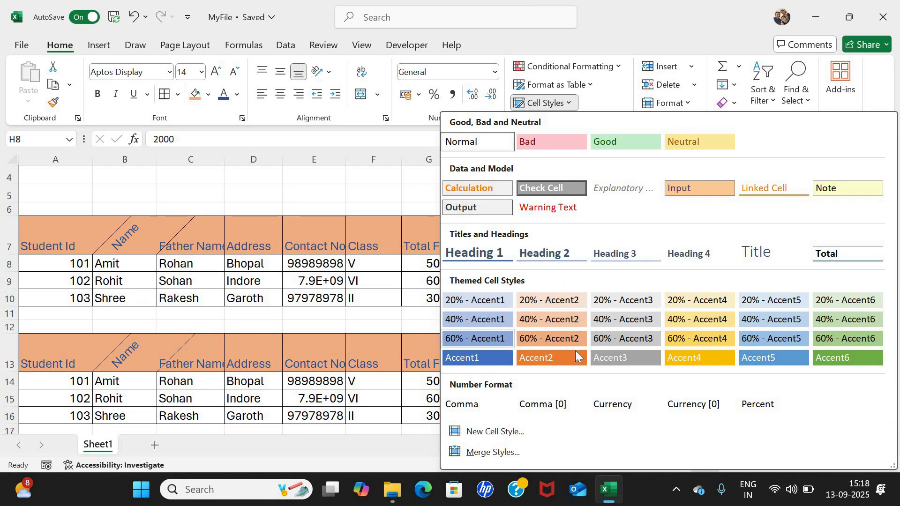
click(477, 300)
click(476, 285)
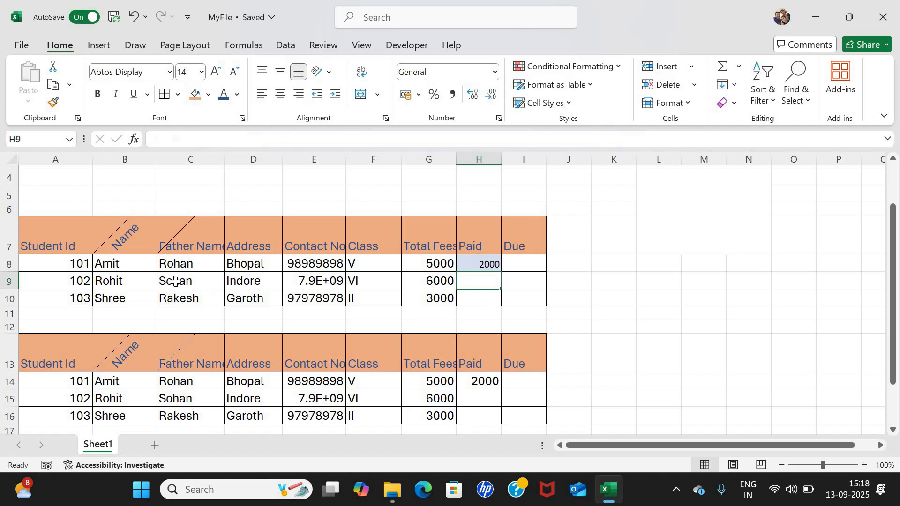
Apply a blue Accent1 cell style to A8:B8, the first record's Id and name.
click(65, 265)
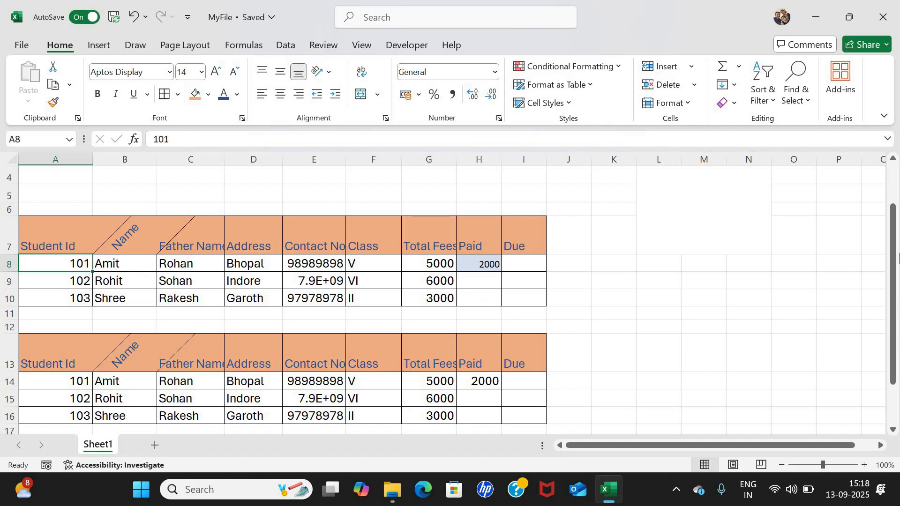
key(shift+Right)
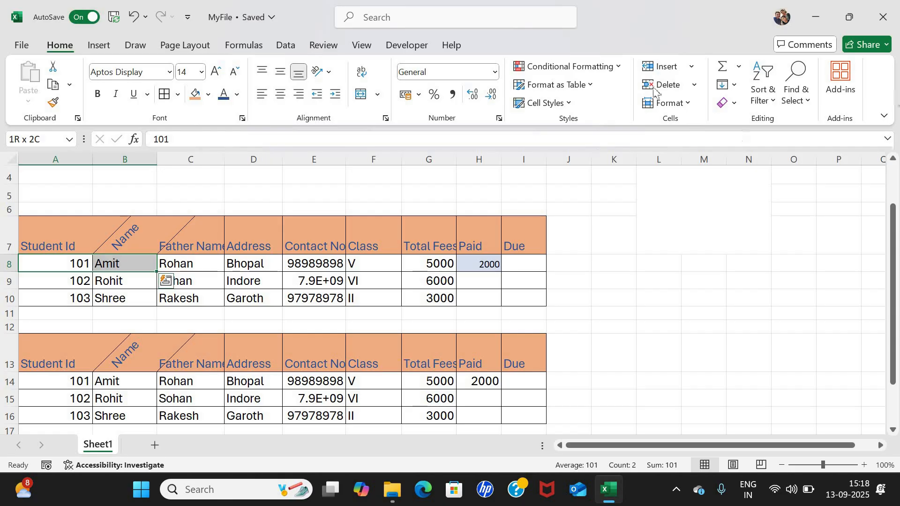
click(567, 104)
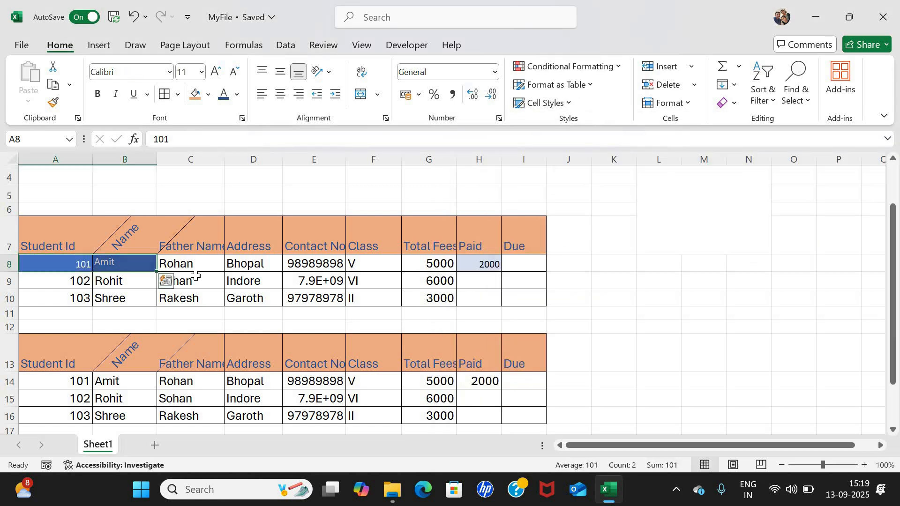
Format the student records in A7:I10 as an orange Medium banded table with header filter buttons.
click(239, 280)
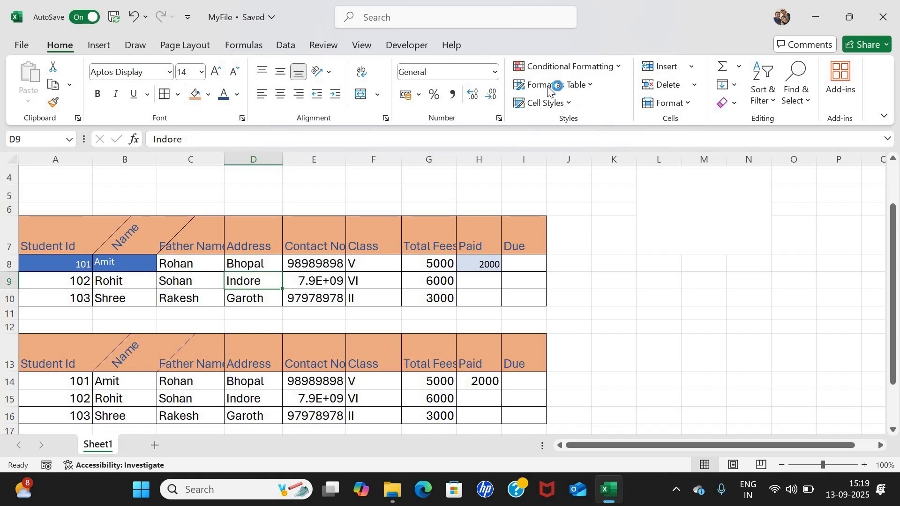
click(60, 239)
key(shift+Down)
key(shift+Down)
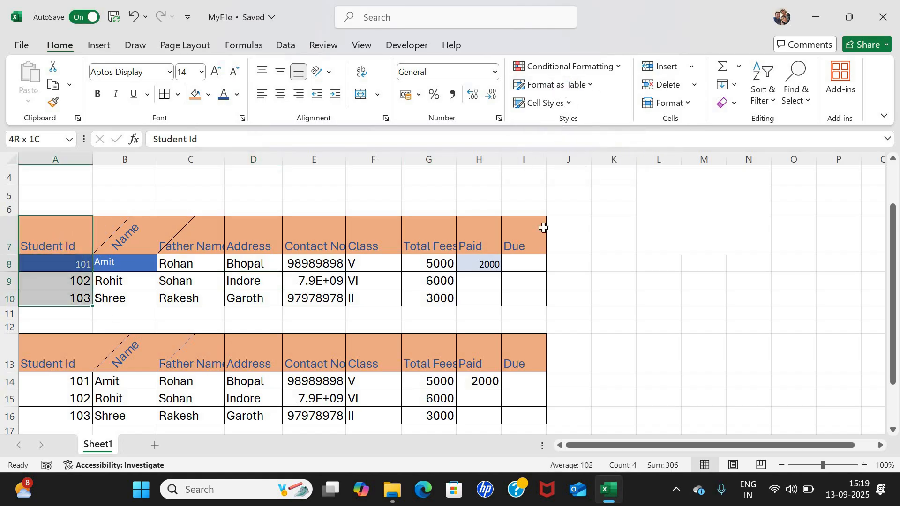
key(shift+Right)
key(shift+Right)
key(shift+Right)
key(shift+Right)
key(shift+Right)
key(shift+Right)
key(shift+Right)
key(shift+Right)
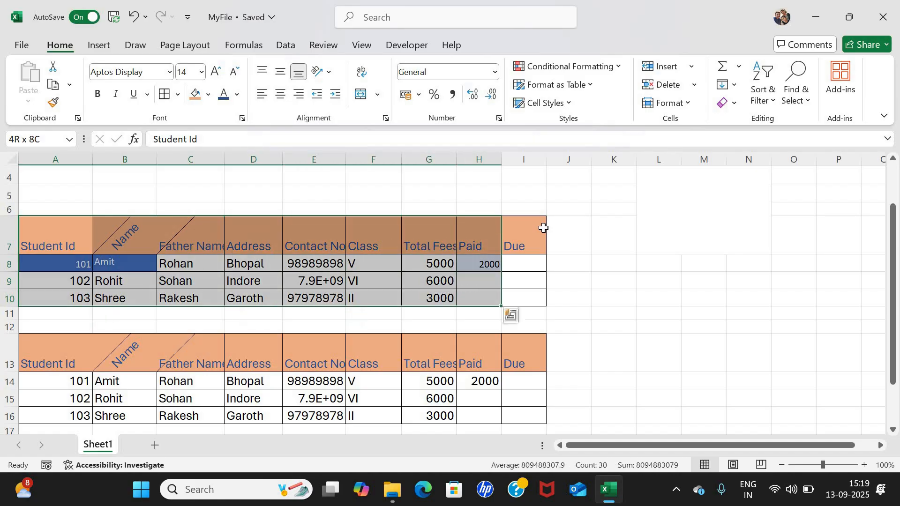
click(590, 85)
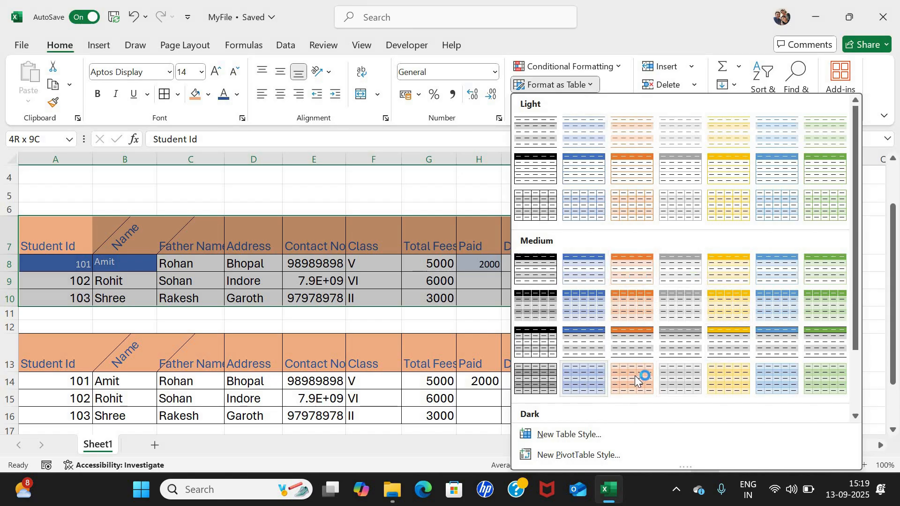
click(217, 282)
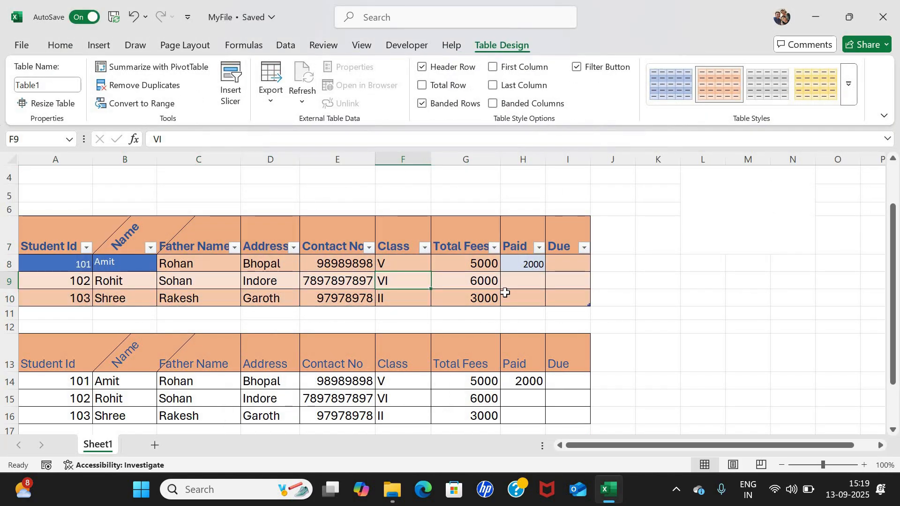
click(515, 281)
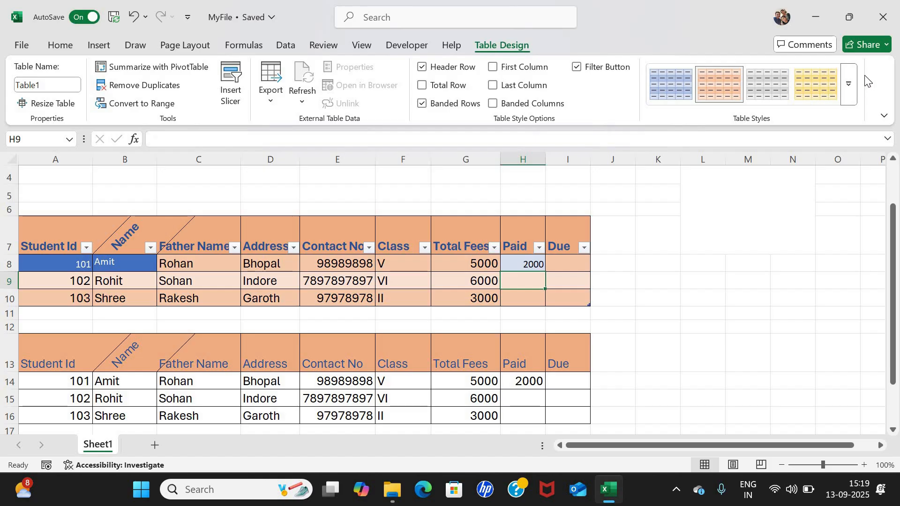
Restyle Table1 with the yellow Light banded table style.
click(850, 85)
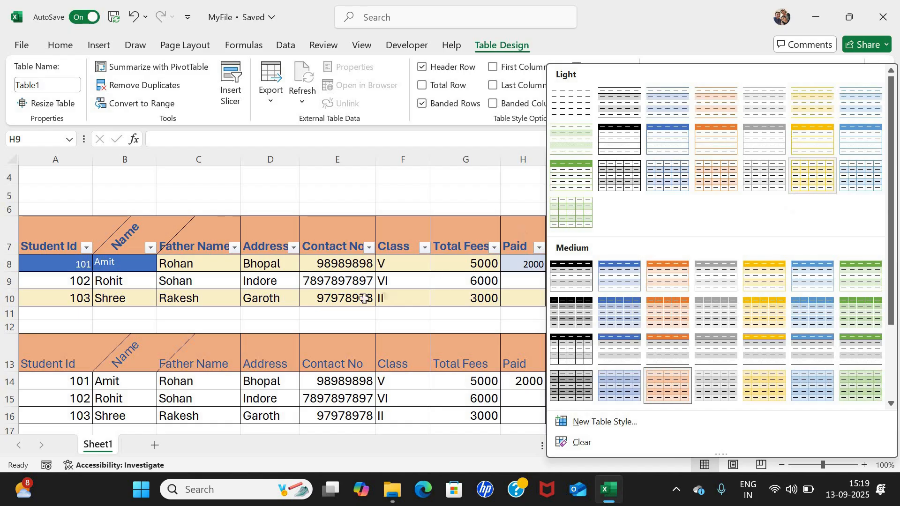
click(819, 174)
click(289, 263)
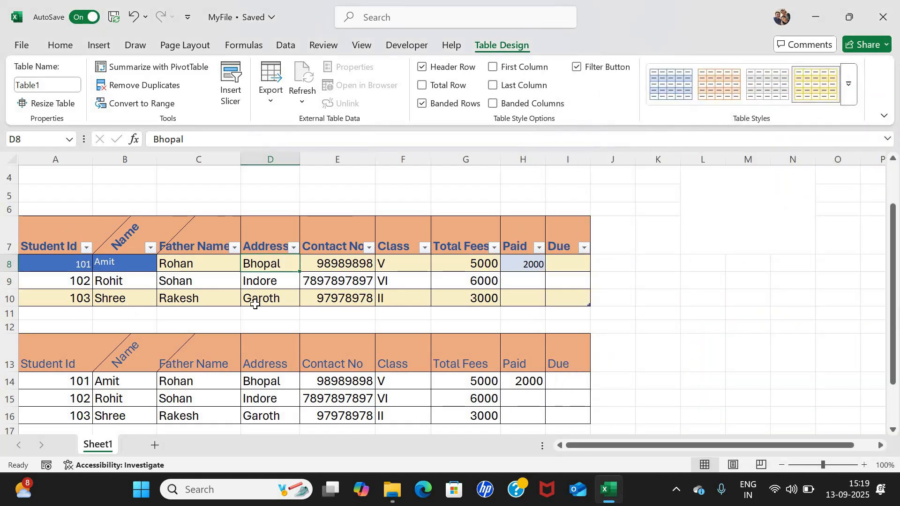
Return to the Home tab and select the Paid value 2000 in row 8.
click(65, 45)
click(539, 267)
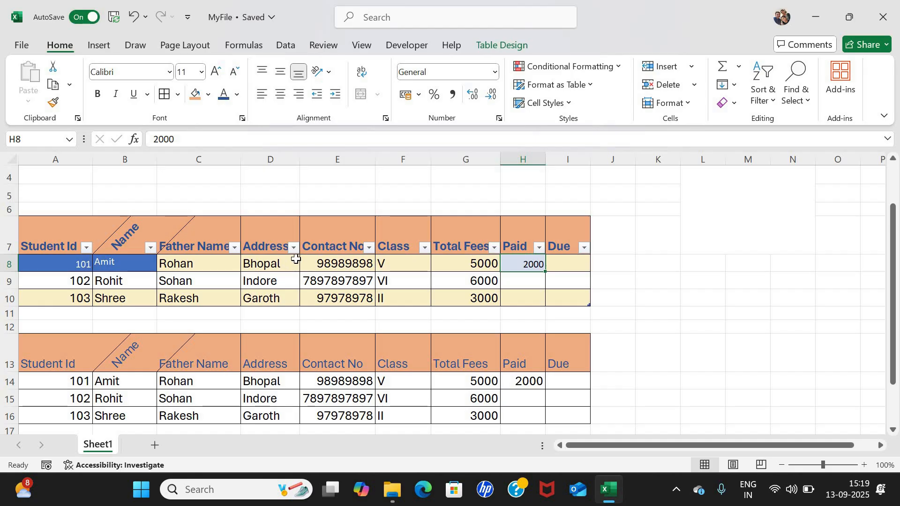
scroll(296, 260, down, 1)
scroll(295, 259, up, 2)
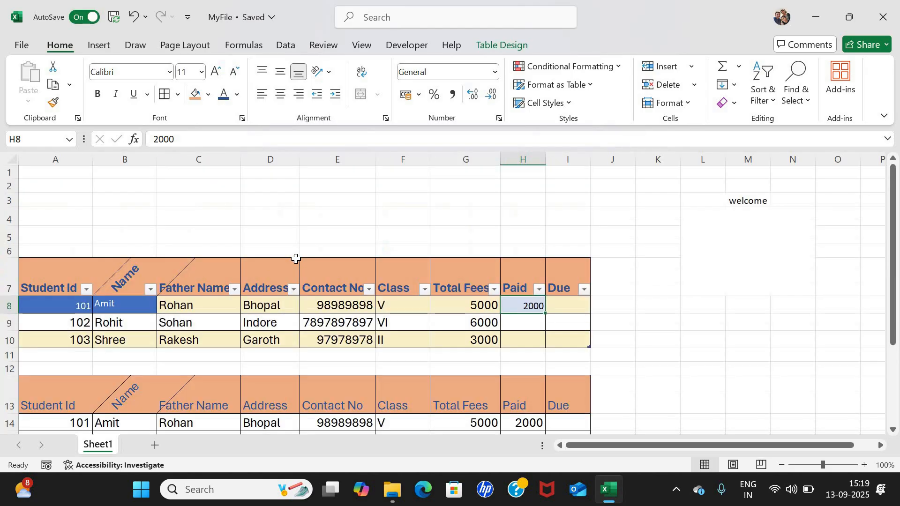
scroll(288, 271, down, 1)
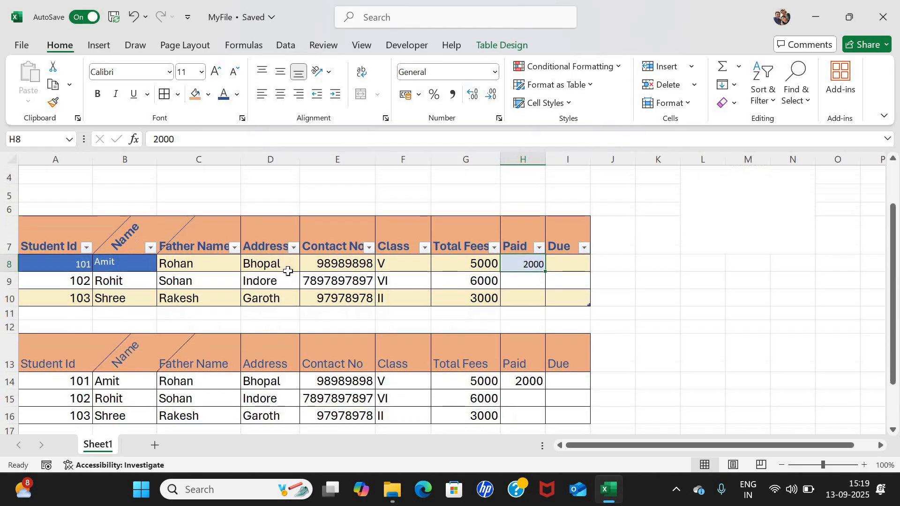
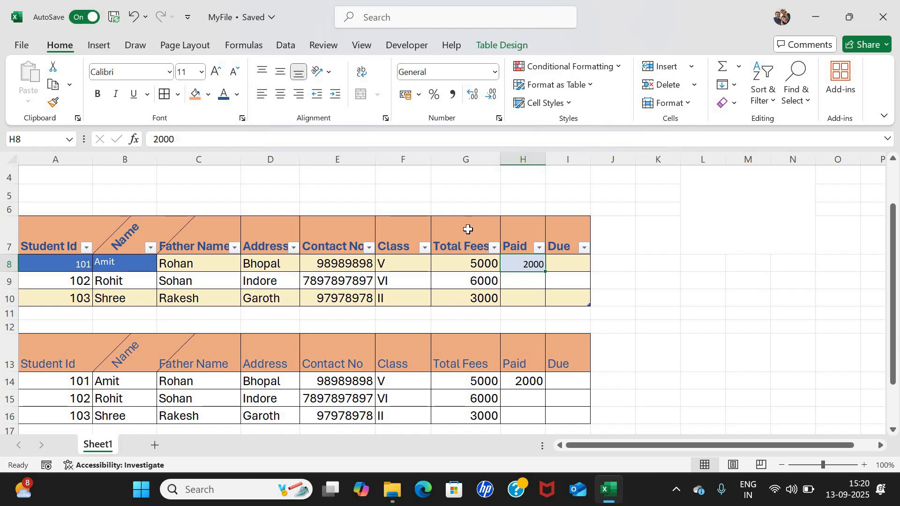
Add two new blank sheets, Sheet2 and Sheet3, beside Sheet1.
click(155, 446)
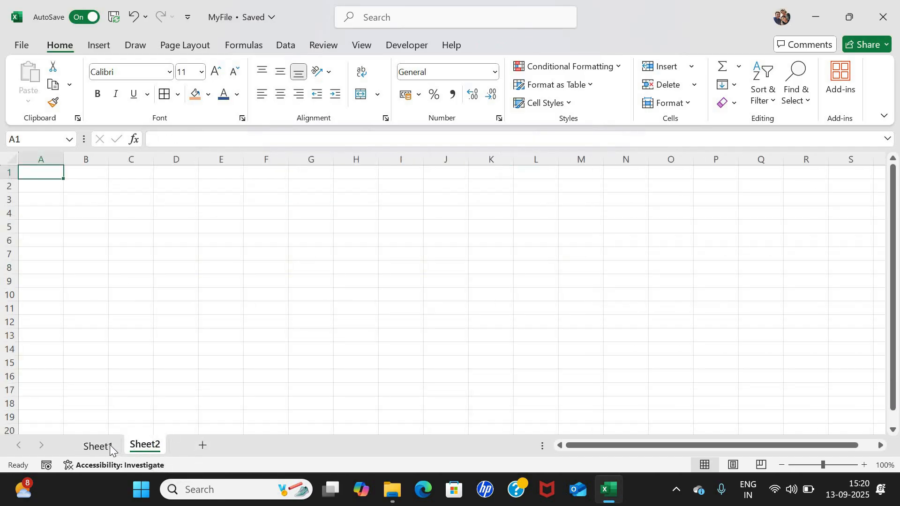
click(98, 446)
click(141, 444)
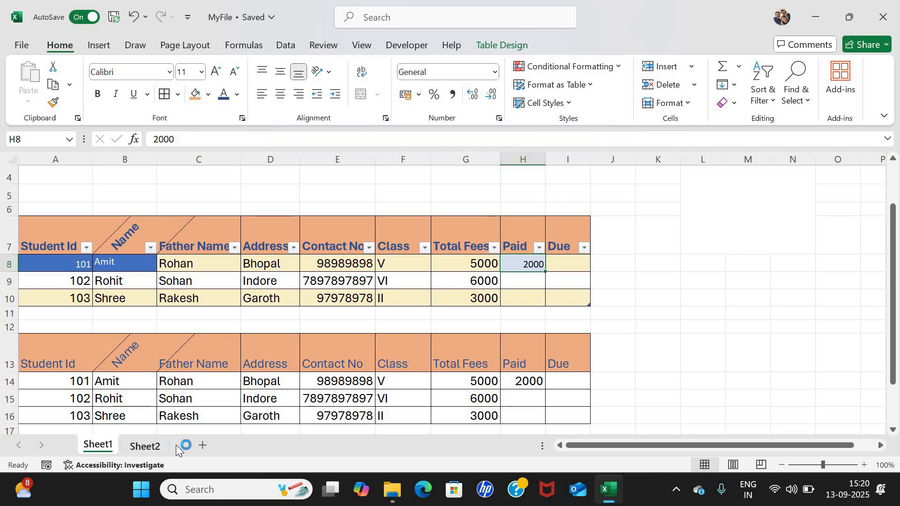
click(202, 446)
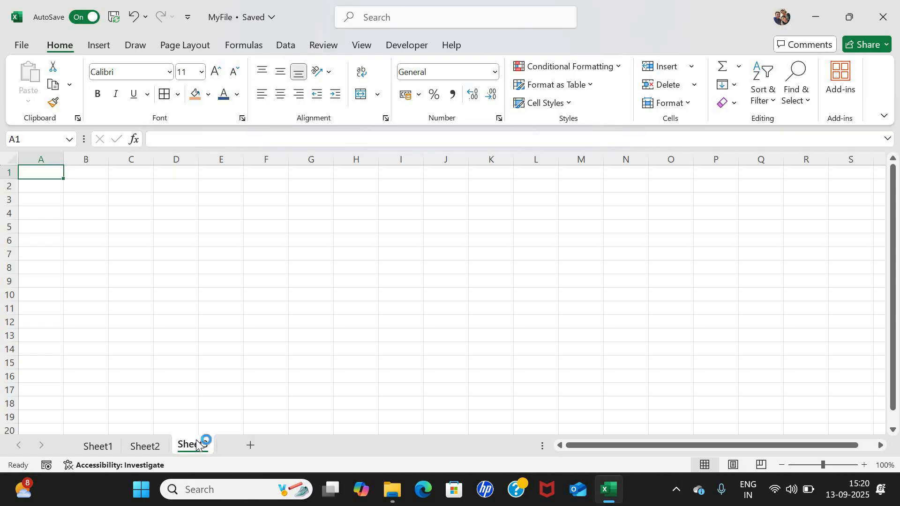
Switch between Sheet1 and Sheet2, ending on Sheet1's student tables.
click(107, 446)
click(143, 446)
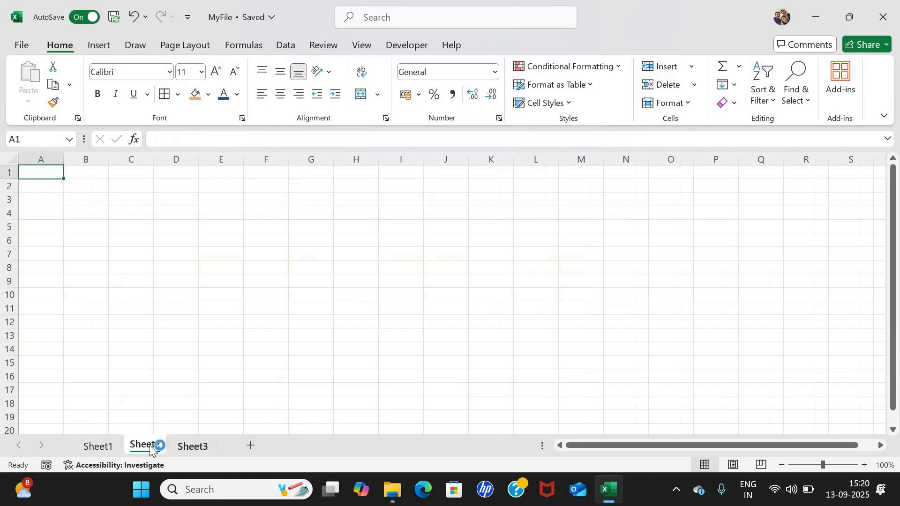
click(108, 445)
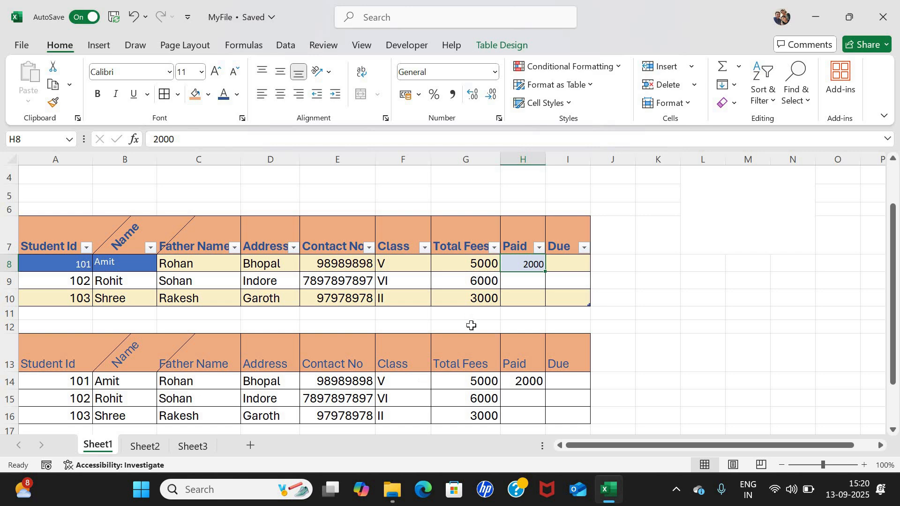
scroll(467, 310, down, 2)
scroll(224, 272, up, 3)
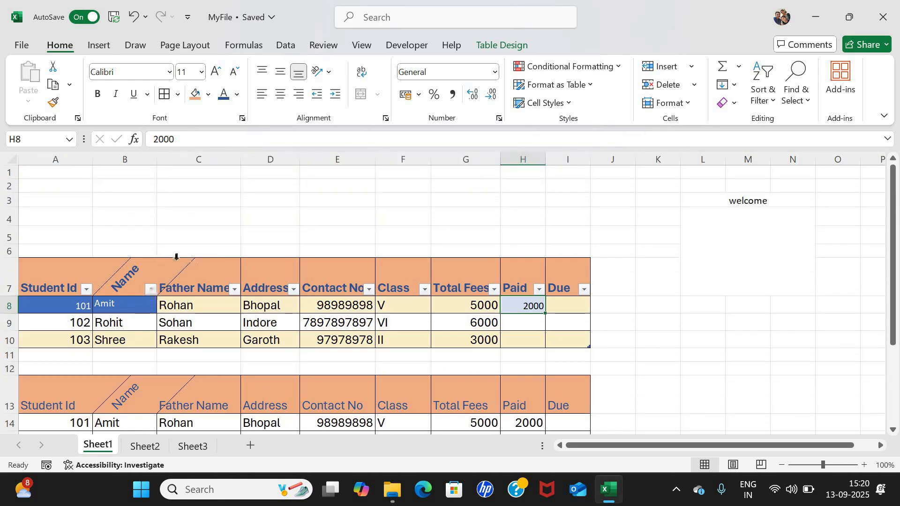
scroll(121, 279, down, 2)
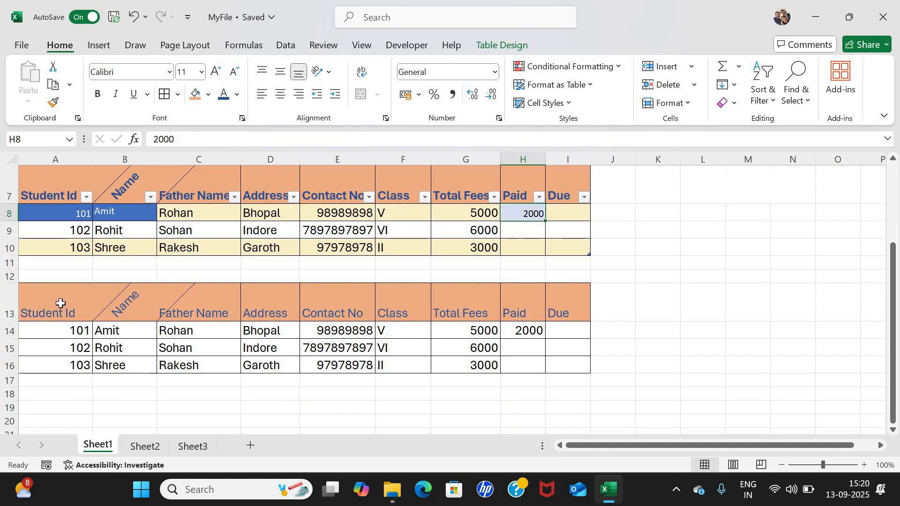
Copy the second student table, A13:I16, on Sheet1.
click(55, 302)
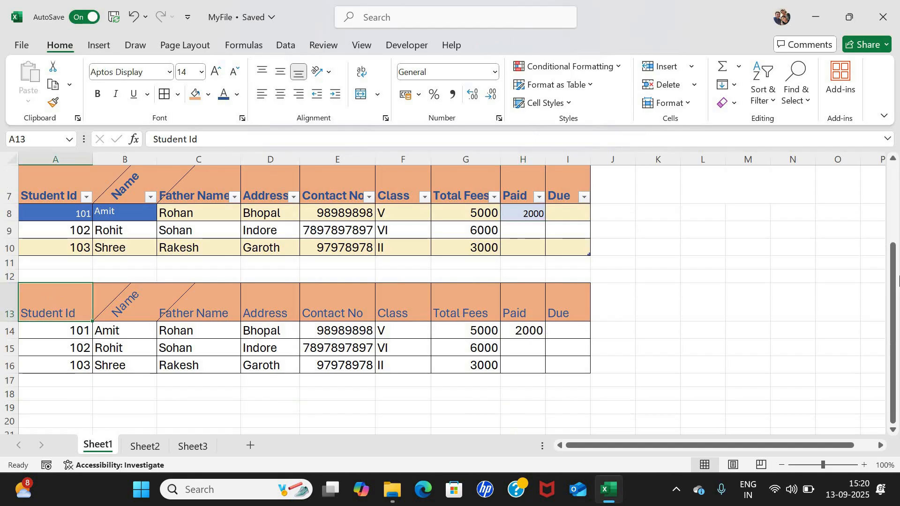
key(shift+Down)
key(shift+Down)
key(shift+Down)
key(shift+Right)
key(shift+Right)
key(shift+Right)
key(shift+Right)
key(shift+Right)
key(shift+Right)
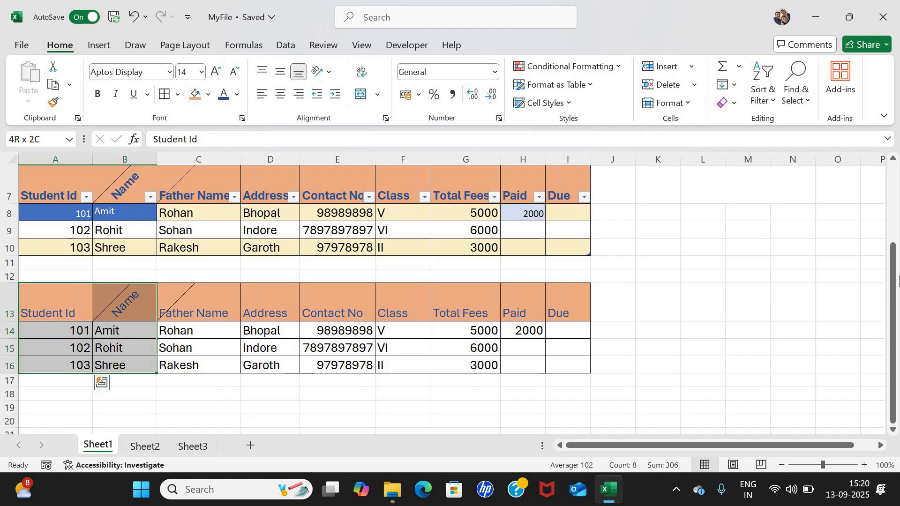
key(shift+Right)
key(shift+Right)
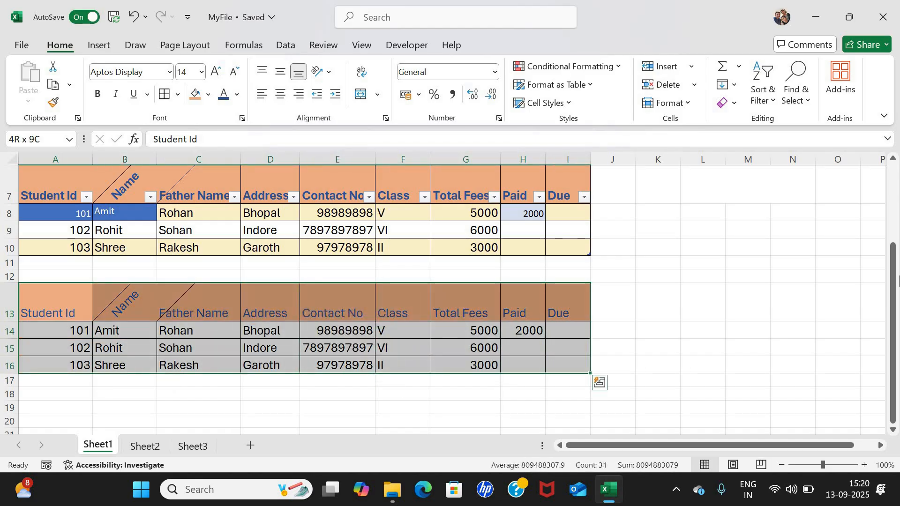
key(ctrl+c)
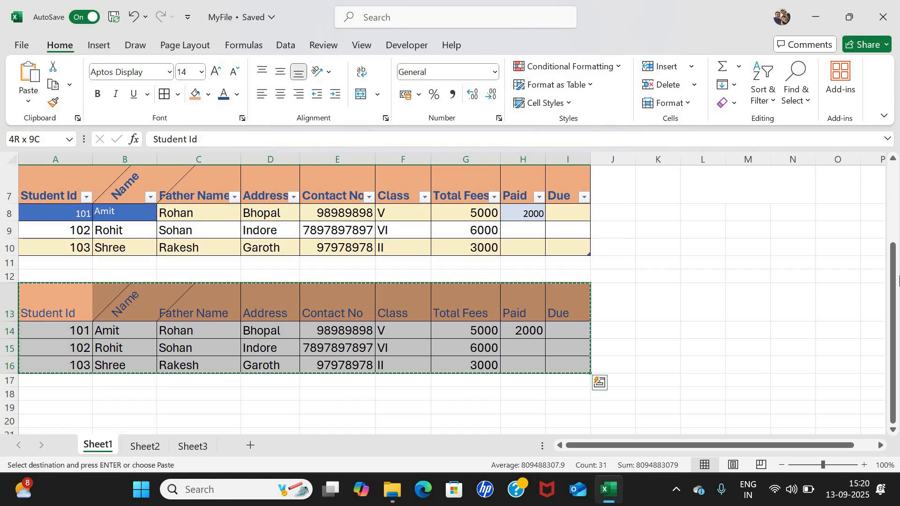
Paste the copied table onto Sheet2 starting at cell B3.
click(139, 448)
click(92, 190)
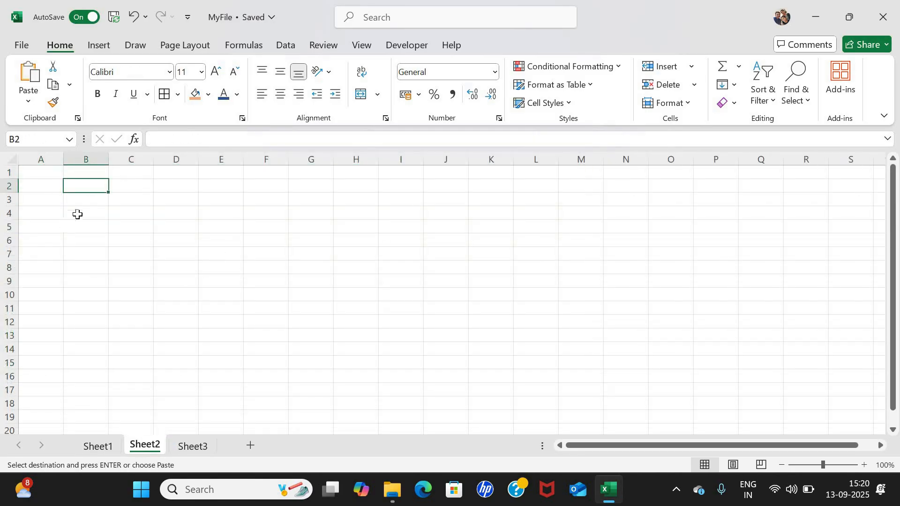
key(Down)
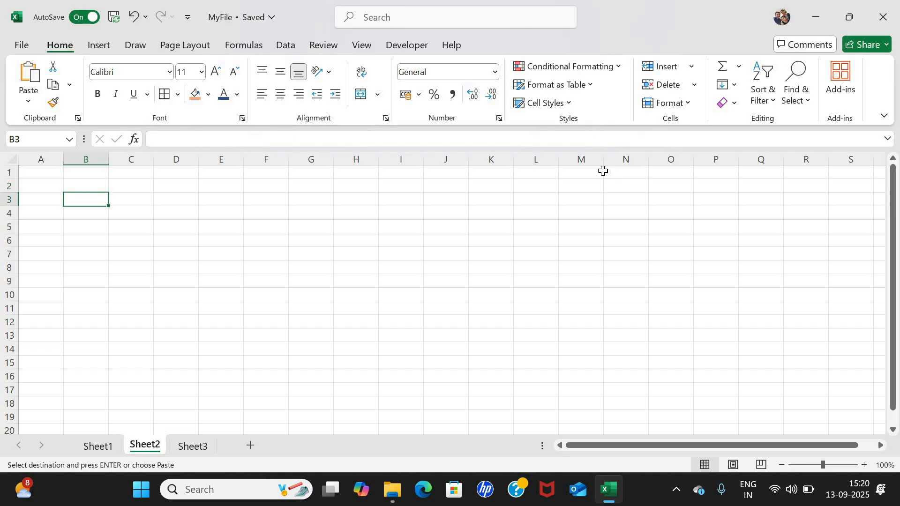
key(Return)
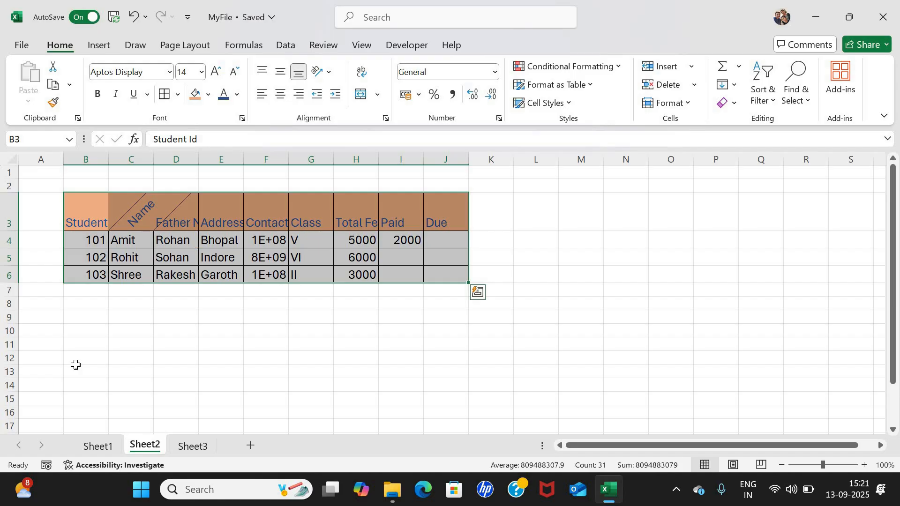
click(94, 446)
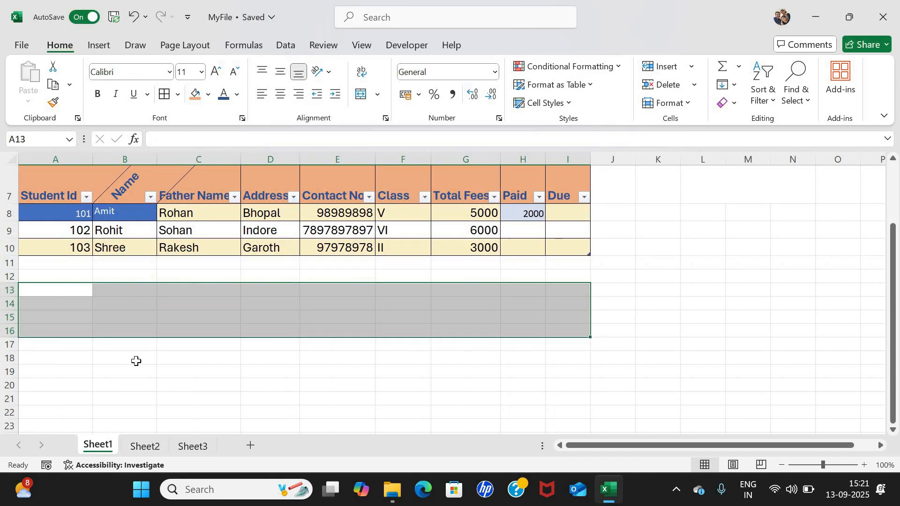
click(145, 447)
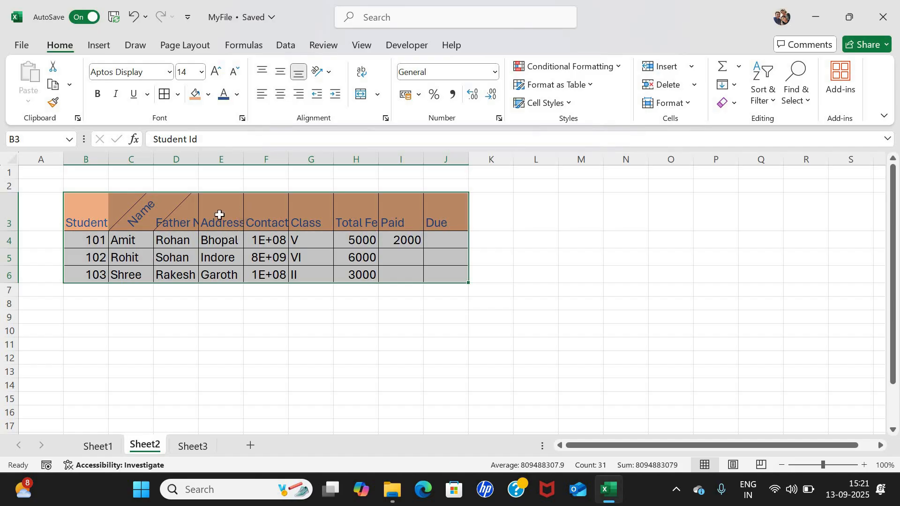
Narrow column D and wrap the Father Name header in D3 onto two lines.
click(185, 243)
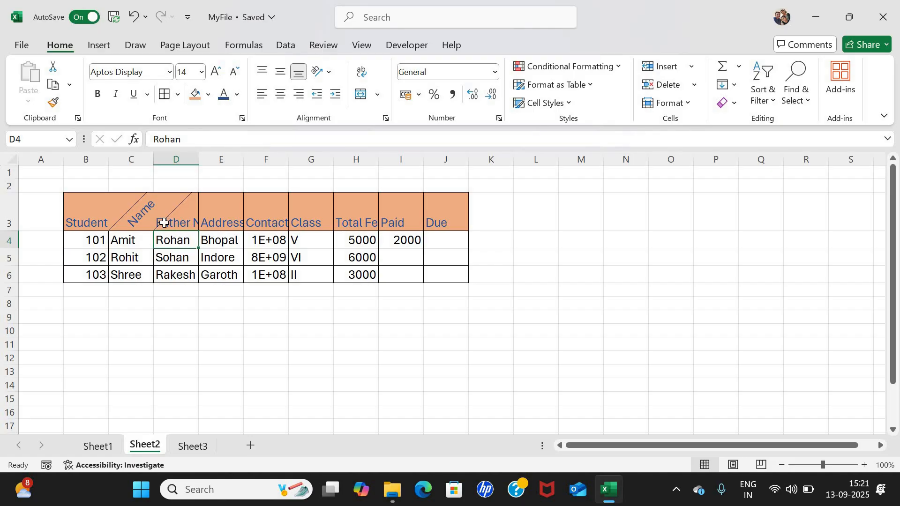
click(76, 206)
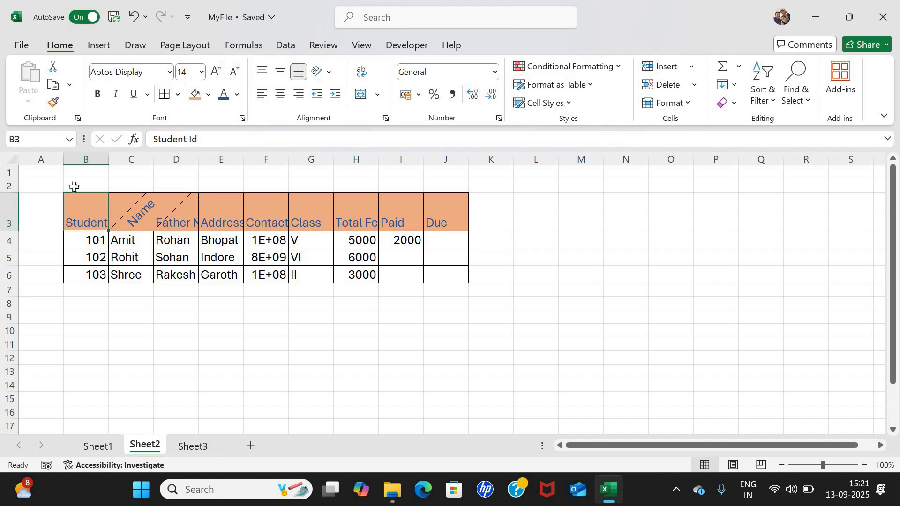
click(689, 104)
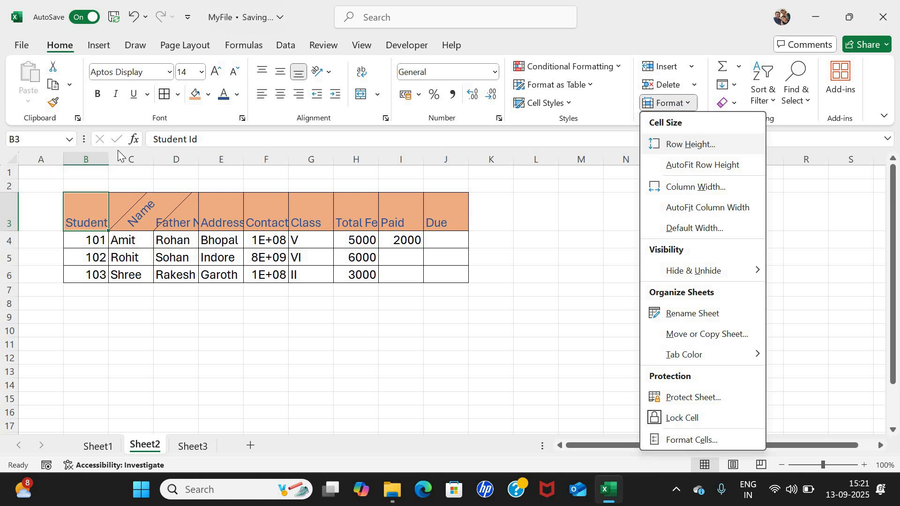
click(203, 237)
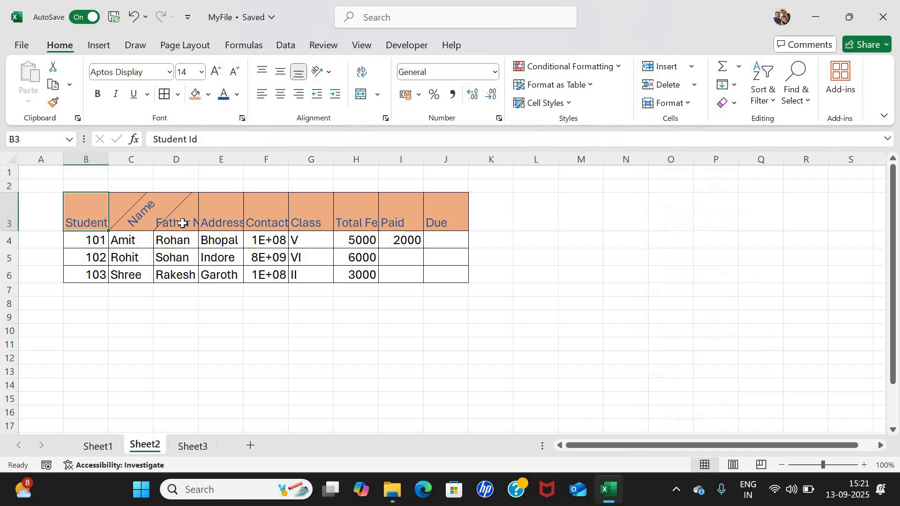
click(182, 223)
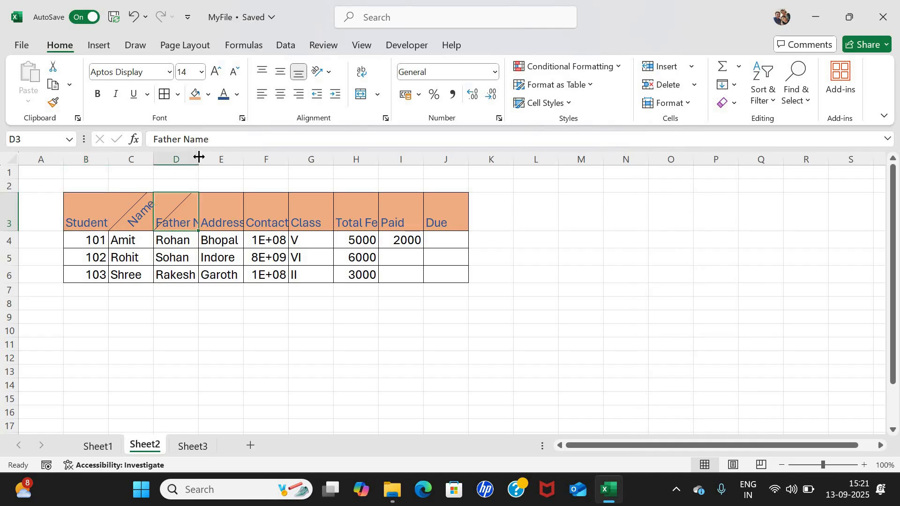
drag(218, 156, 231, 157)
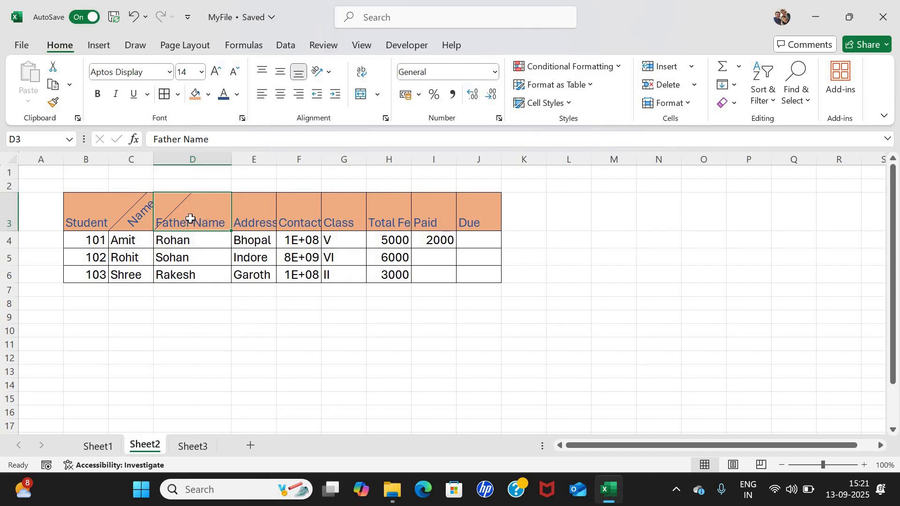
drag(238, 156, 205, 157)
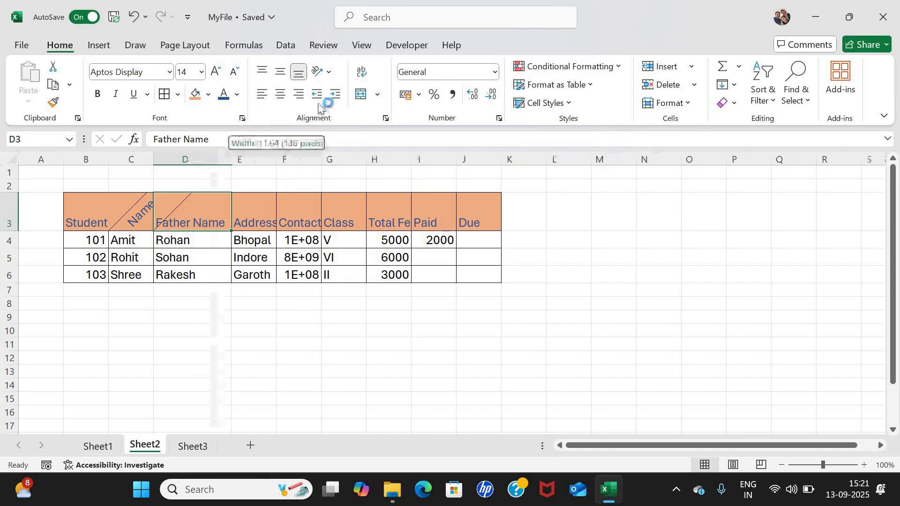
click(362, 74)
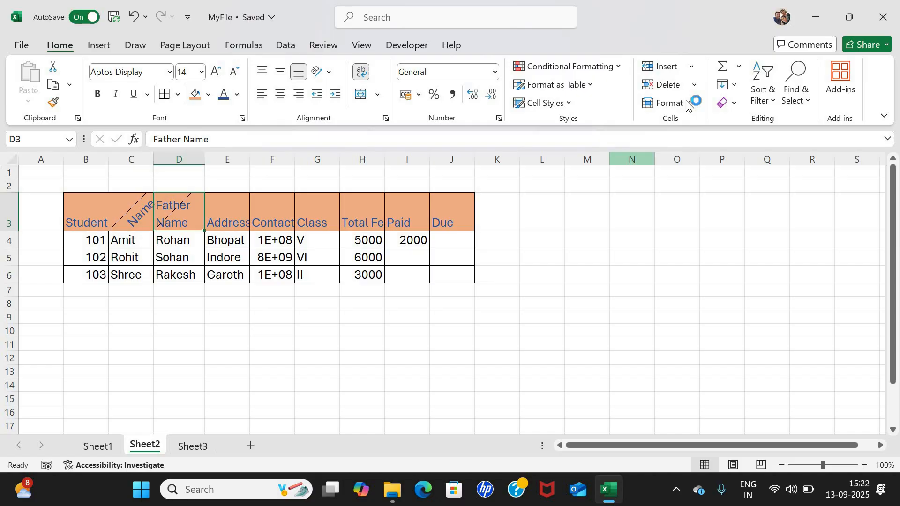
Select the Address column E and browse the Format options without changes.
click(284, 246)
click(227, 159)
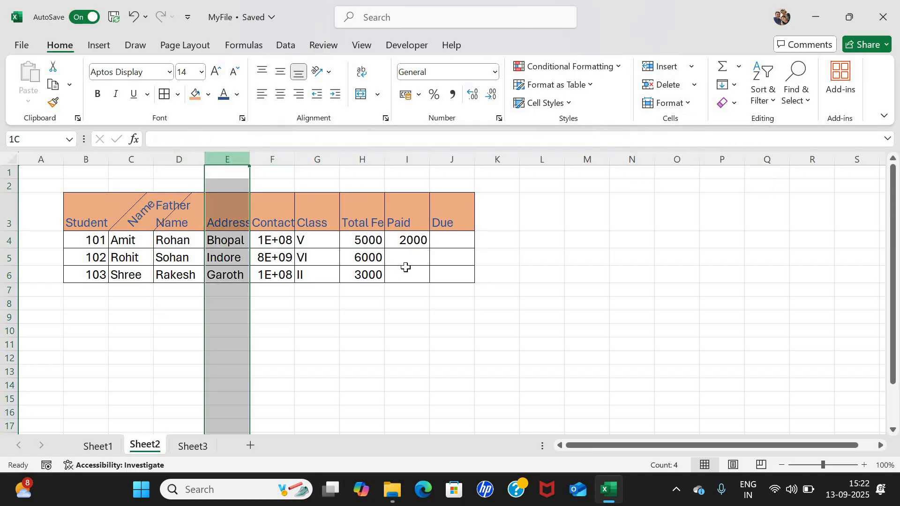
click(687, 103)
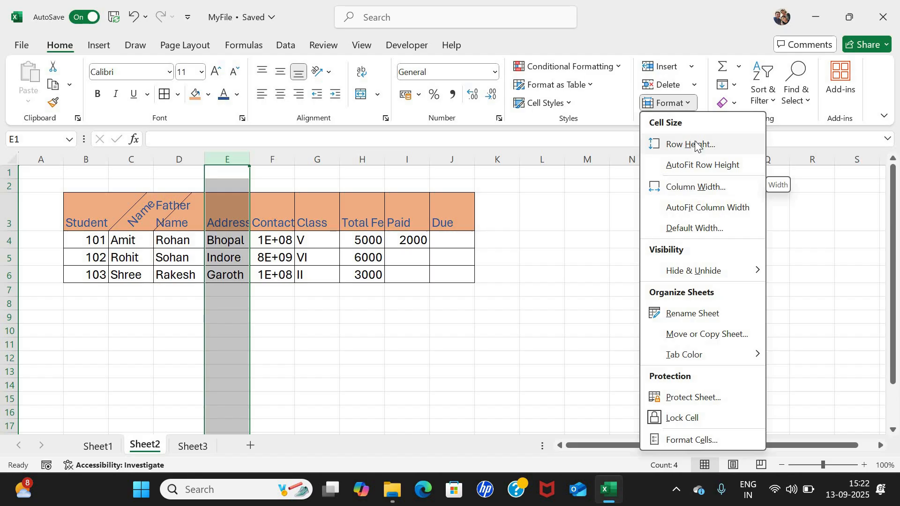
click(693, 187)
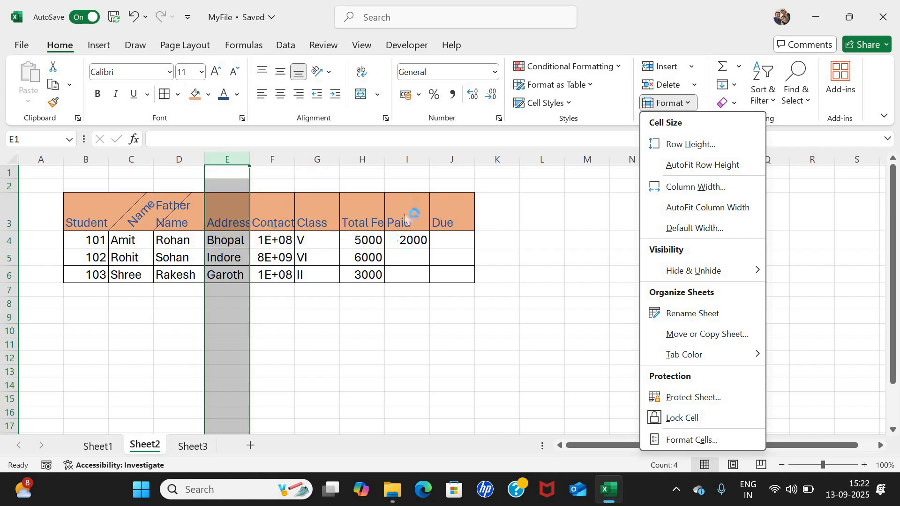
click(236, 159)
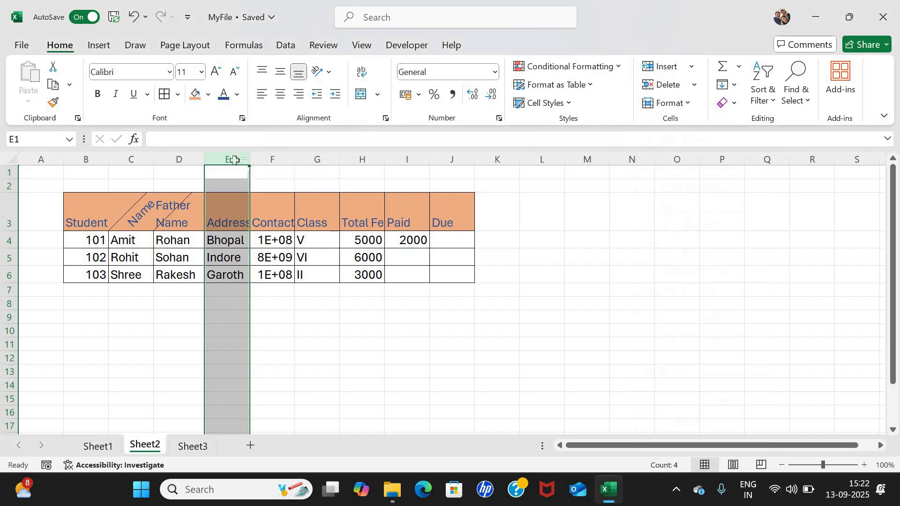
Set the column width of table range B3:J6 to 12.5.
click(88, 212)
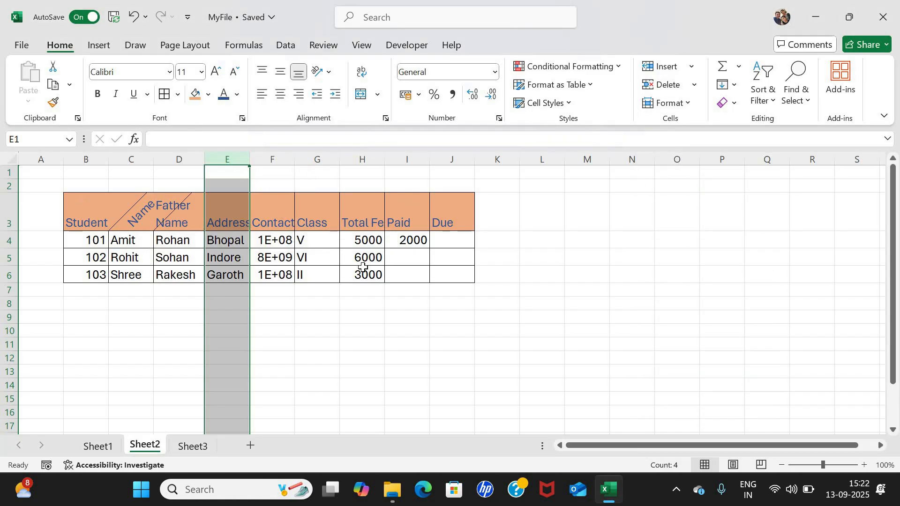
shift+click(460, 276)
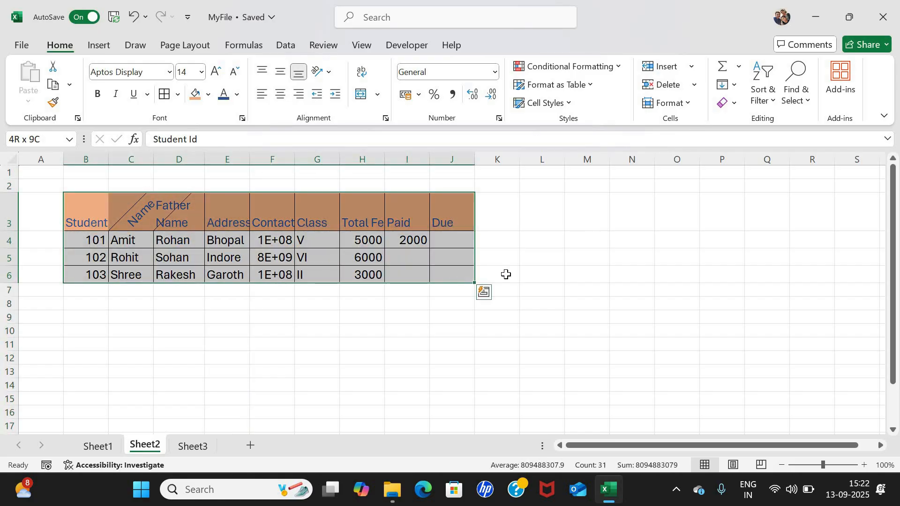
click(693, 103)
click(675, 183)
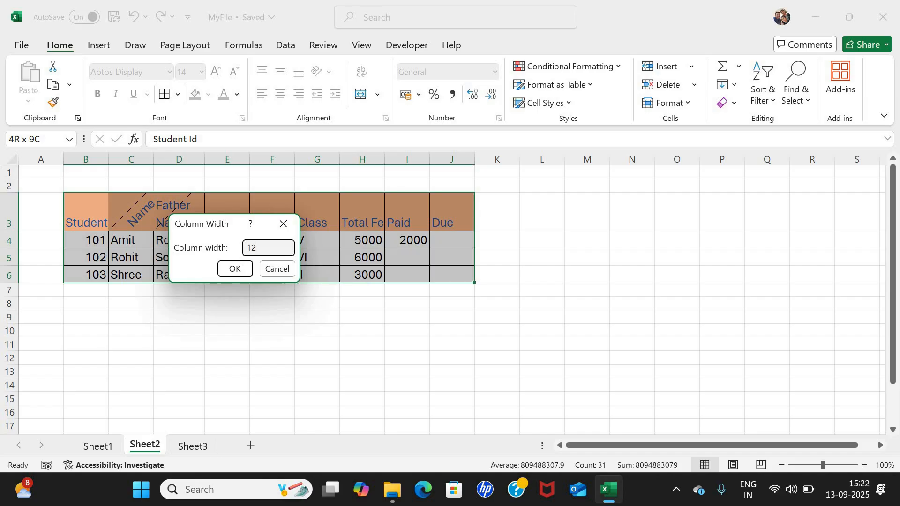
text(.5)
key(Return)
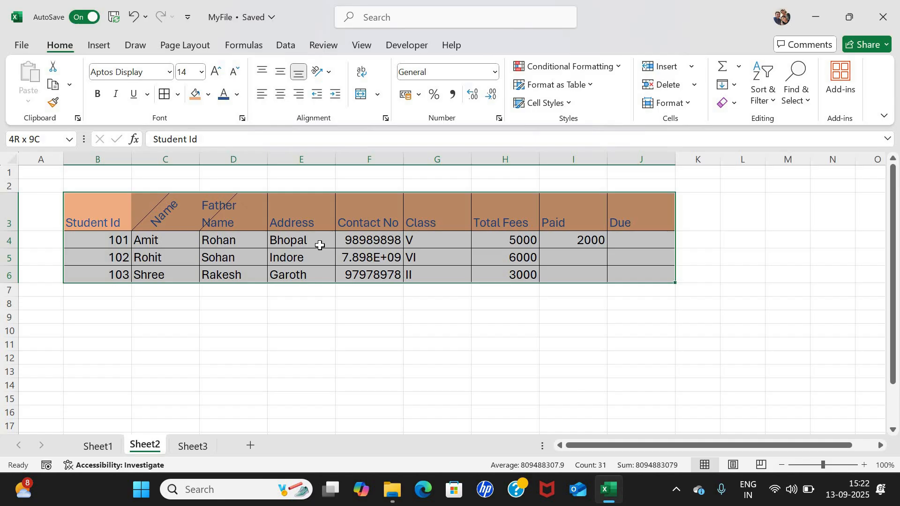
Set column A's width to 10.09.
click(283, 256)
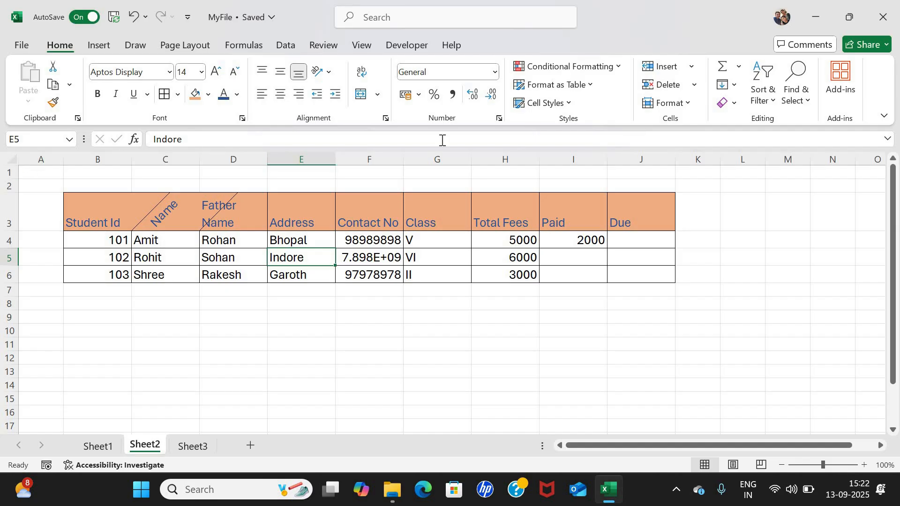
click(52, 174)
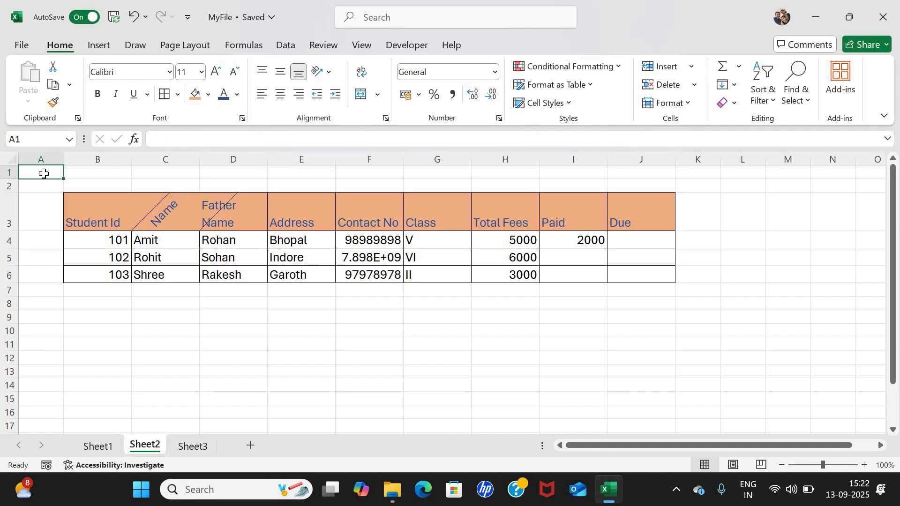
click(688, 103)
click(684, 187)
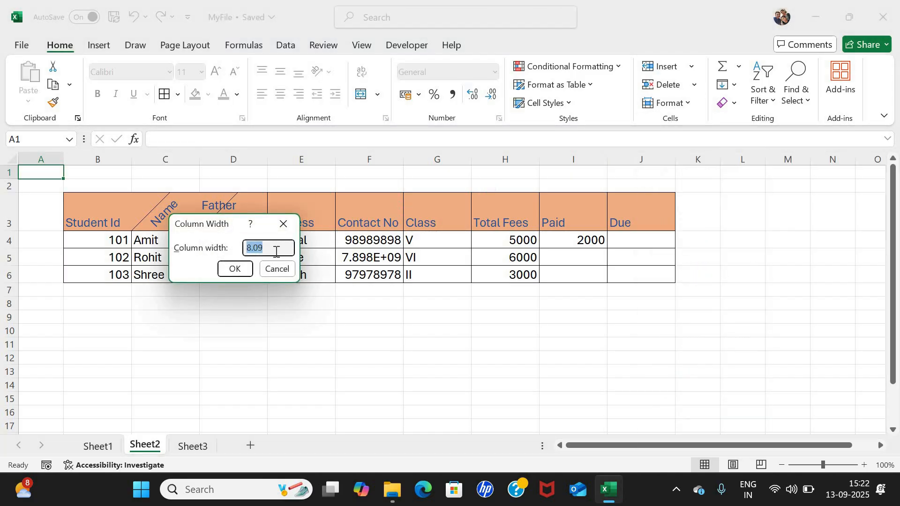
click(281, 245)
key(Left)
click(235, 268)
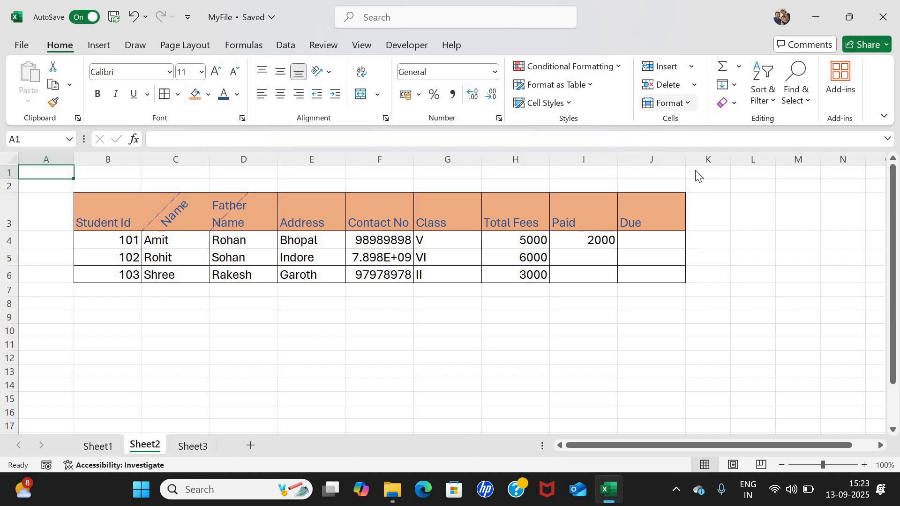
Autofit columns B to J of the student table and confirm the default width.
click(691, 105)
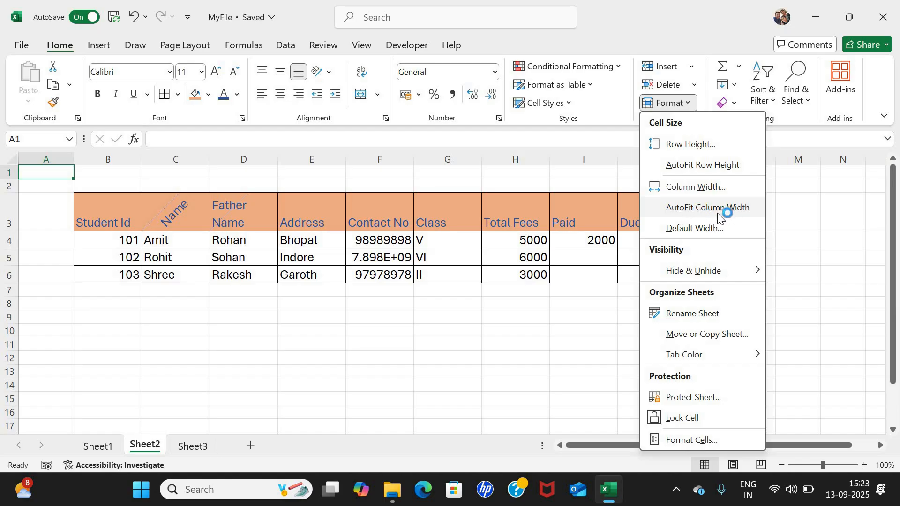
click(93, 212)
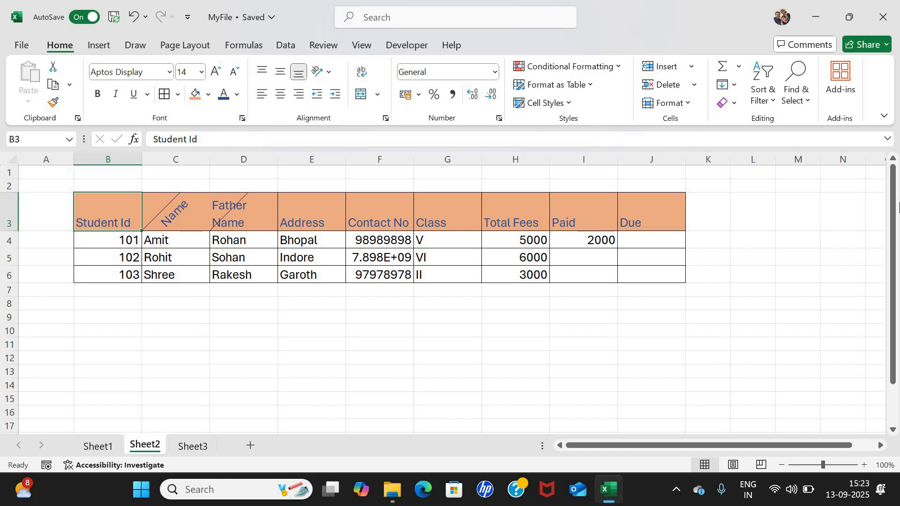
key(shift+Down)
key(shift+Down)
key(shift+Down)
key(shift+Right)
key(shift+Right)
key(shift+Right)
key(shift+Right)
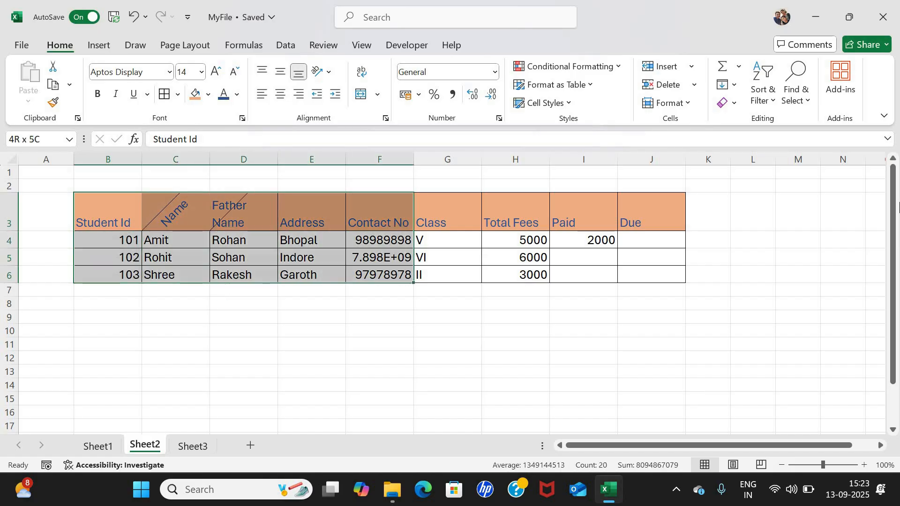
key(shift+Right)
key(shift+Right)
key(shift+Right)
key(shift+Right)
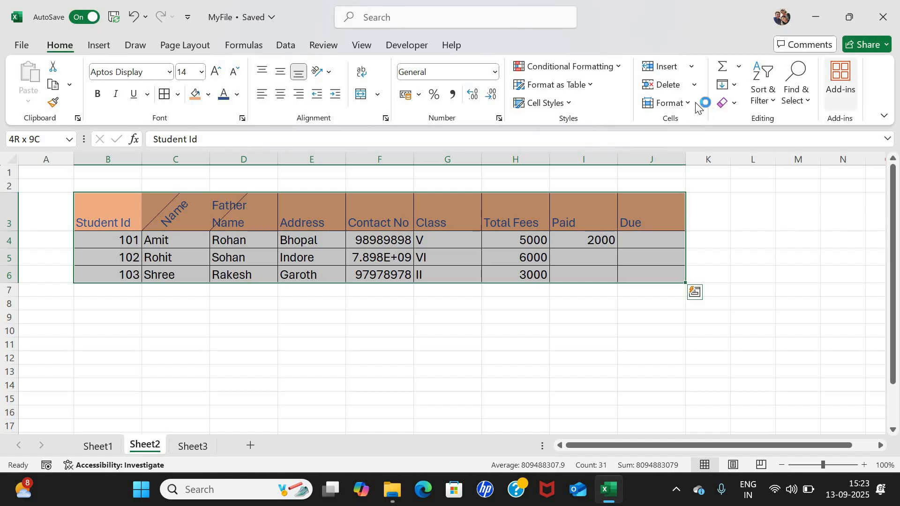
click(690, 104)
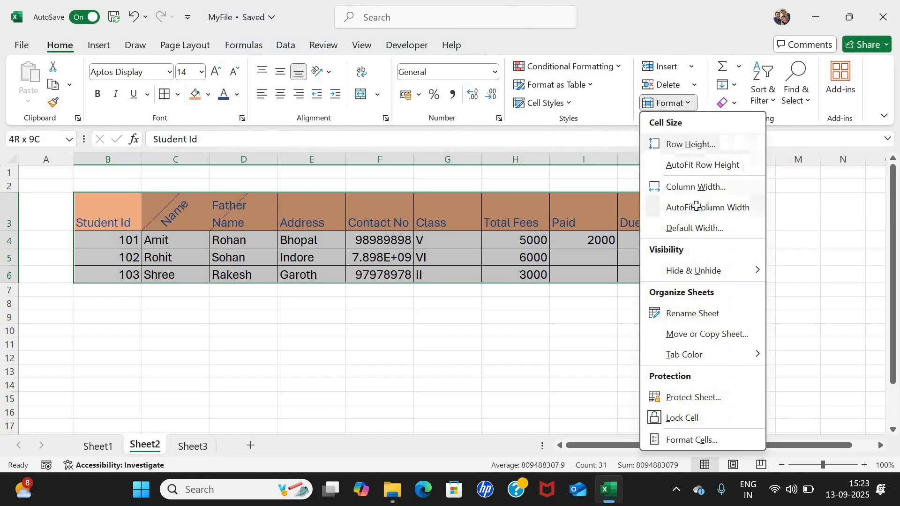
click(697, 206)
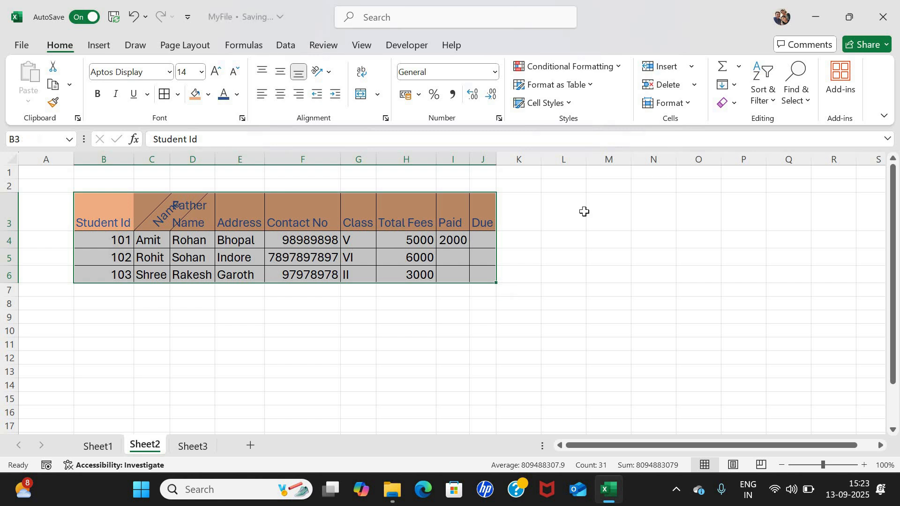
click(696, 105)
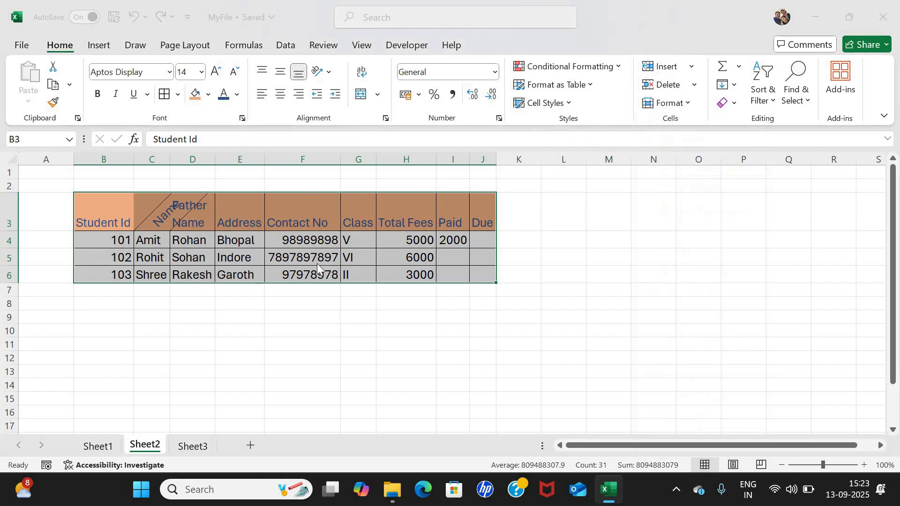
click(245, 268)
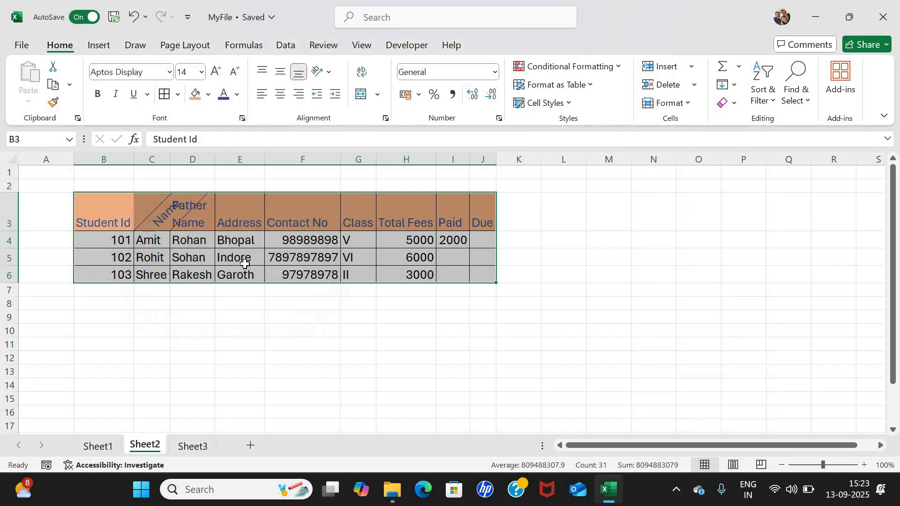
click(286, 253)
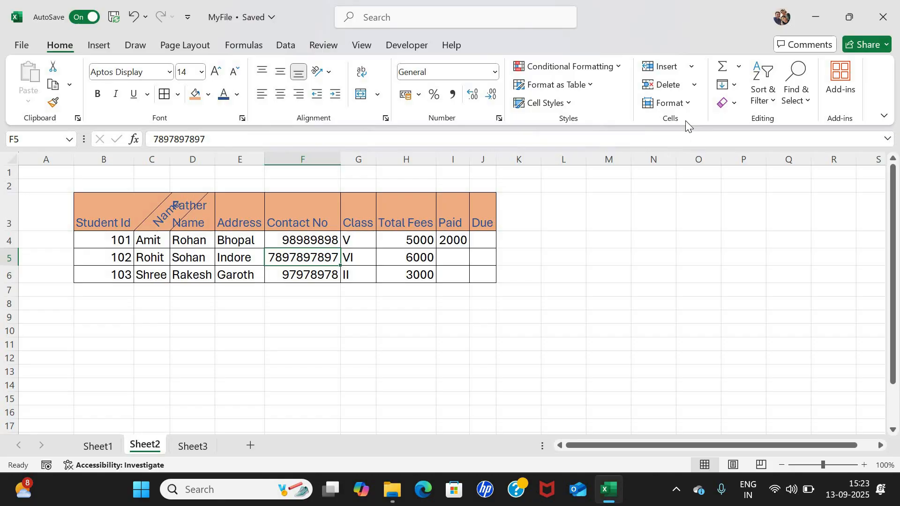
Set row 5 (Rohit) to height 28.5, then drag its border up slightly.
click(692, 105)
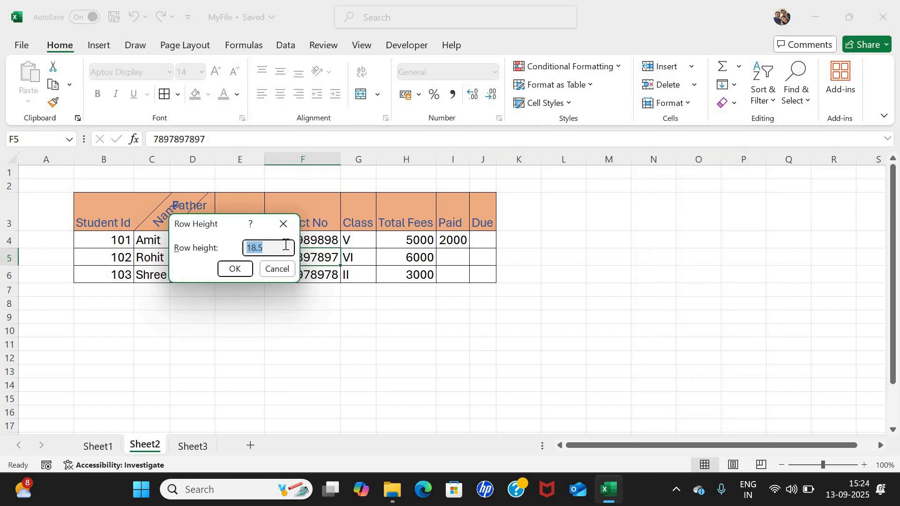
key(Left)
key(Left)
text(2)
click(234, 269)
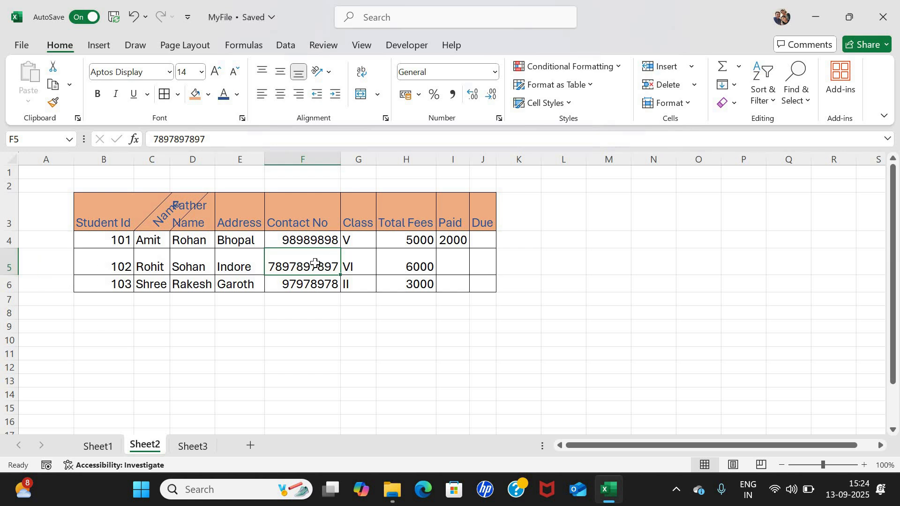
mouse_move(9, 276)
mouse_down()
mouse_move(10, 261)
mouse_move(12, 269)
mouse_up()
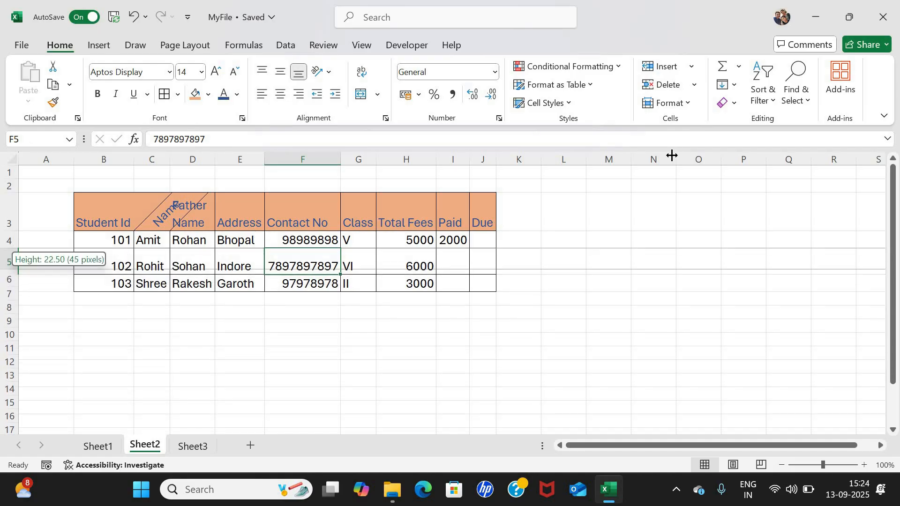
Browse the Format hide and unhide options, closing them without hiding anything.
click(689, 102)
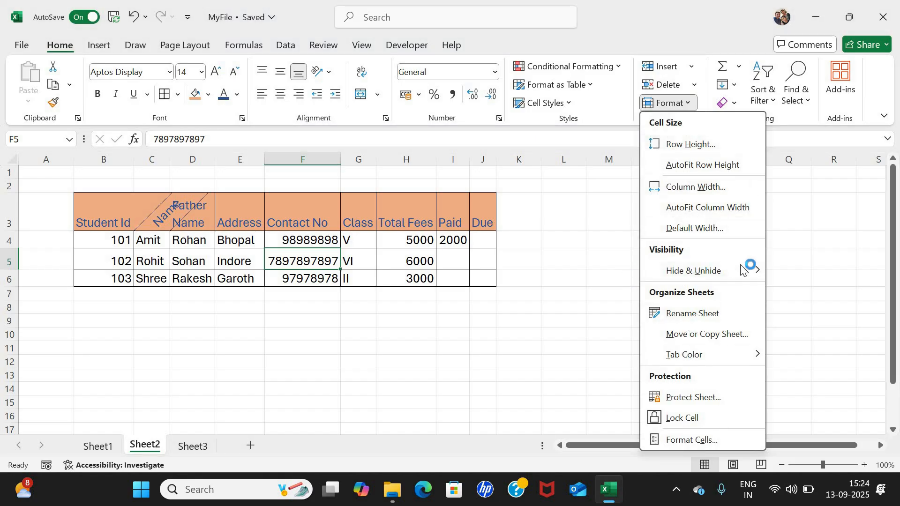
mouse_move(728, 274)
click(831, 293)
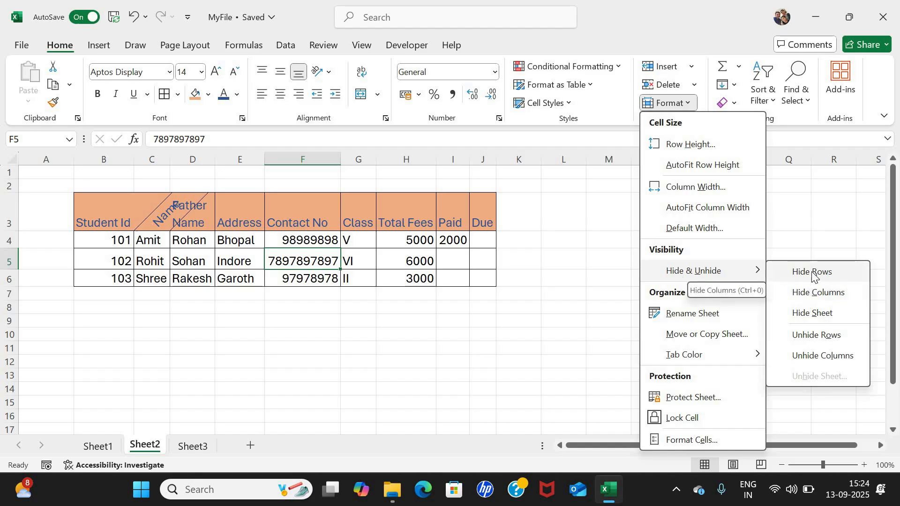
click(809, 292)
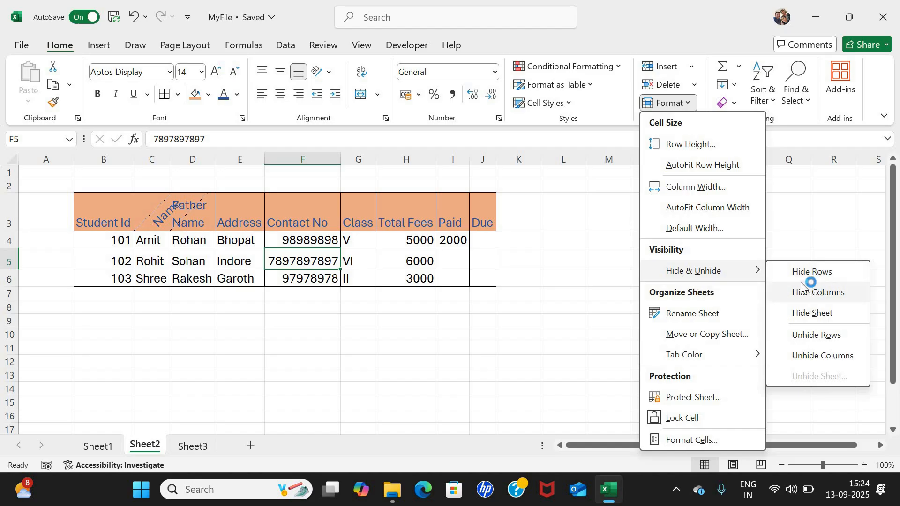
click(135, 301)
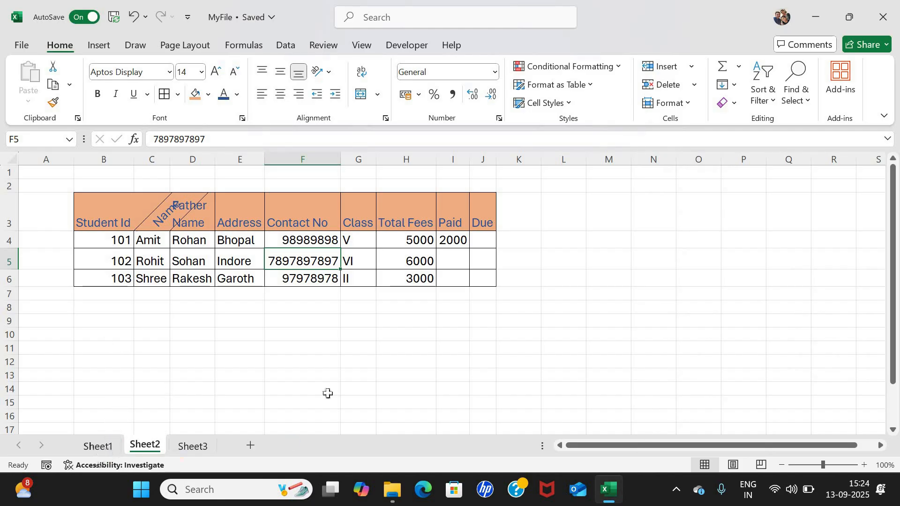
View Sheet1 and Sheet3, then bring up the Sheet2 tab's context menu.
click(146, 449)
click(100, 446)
click(85, 441)
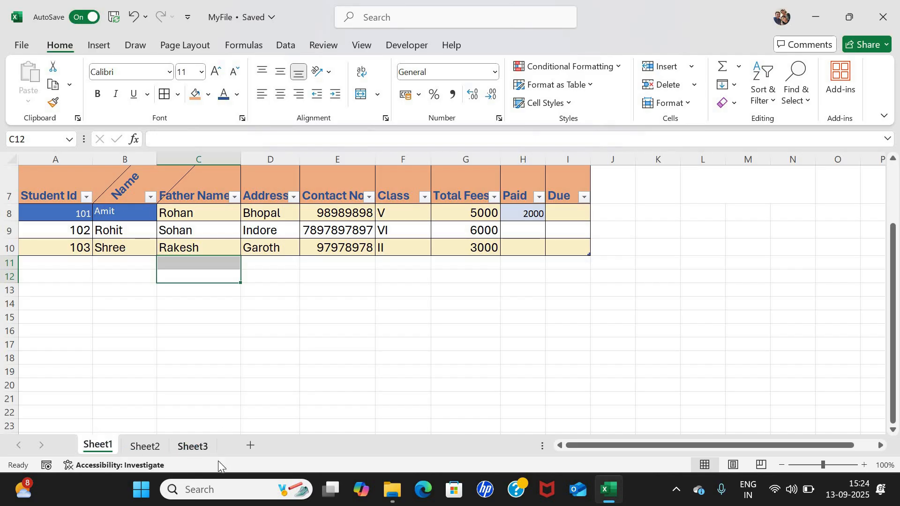
click(176, 443)
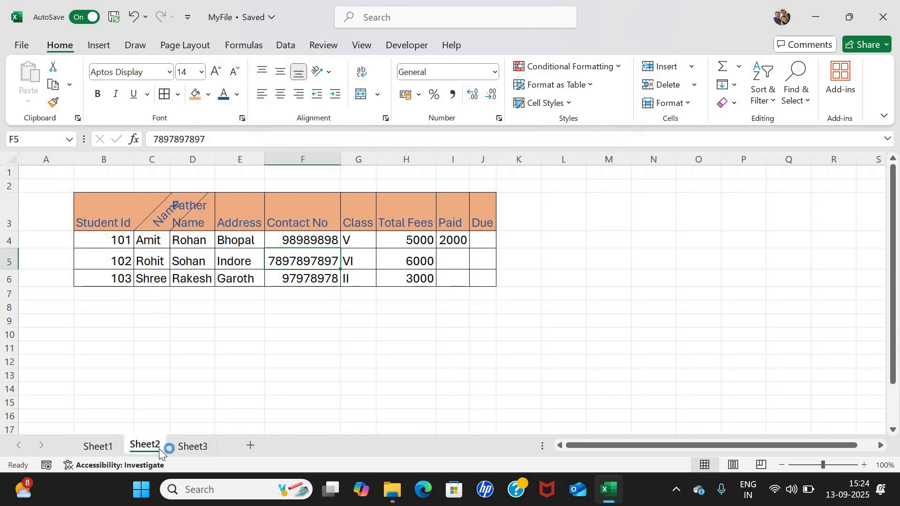
right_click(139, 446)
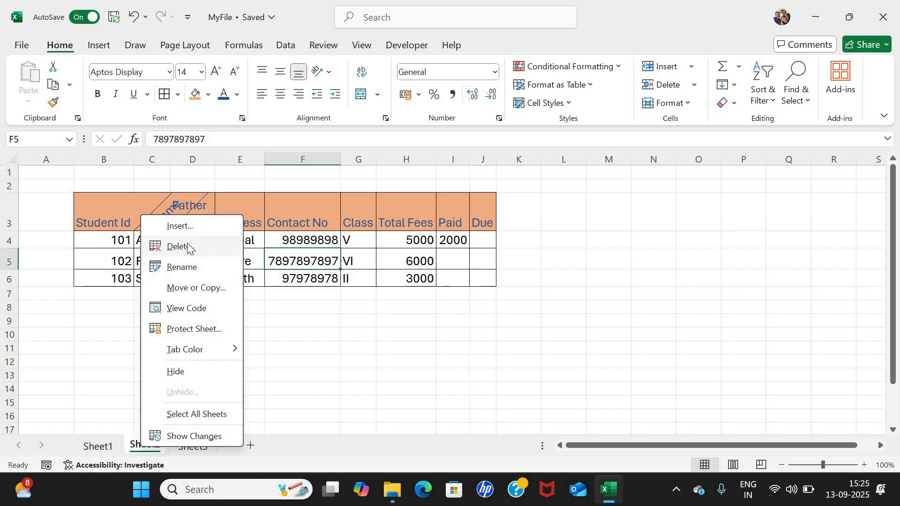
Rename the Sheet2 tab to 'gen_details' using the tab's Rename option.
click(148, 445)
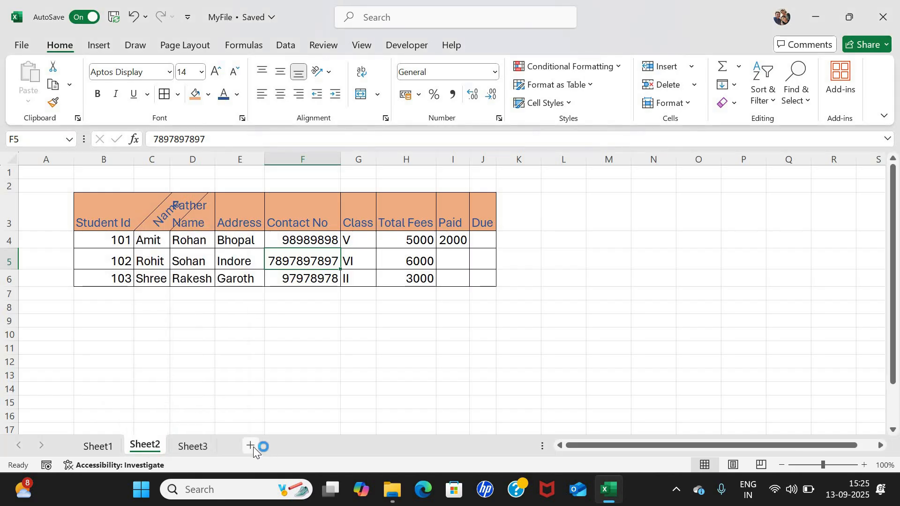
right_click(135, 448)
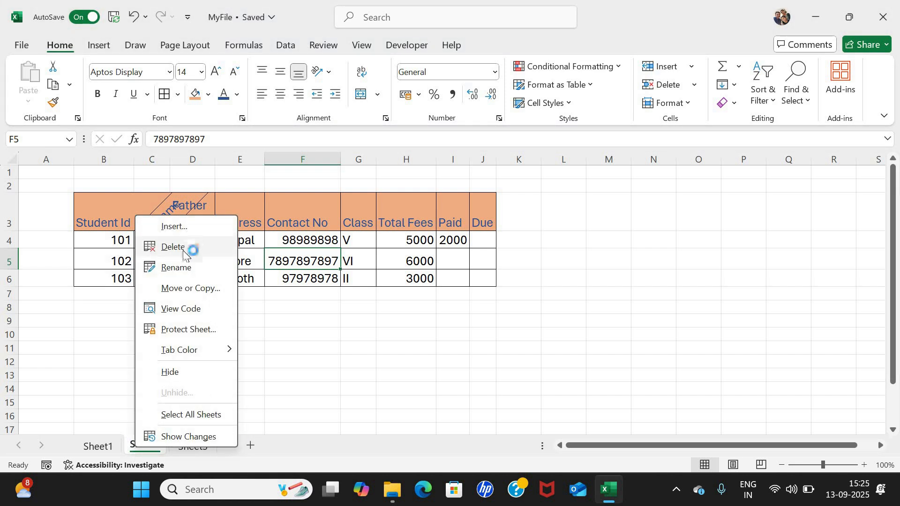
click(178, 267)
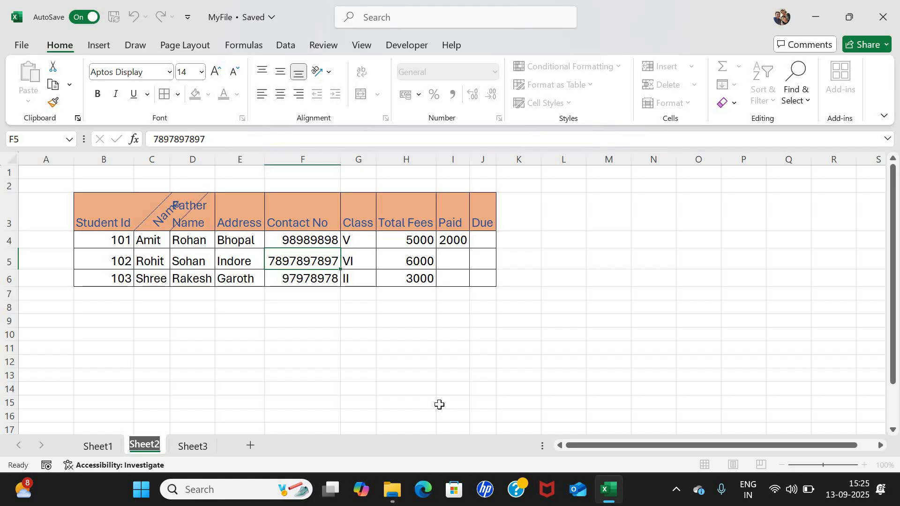
text(ge)
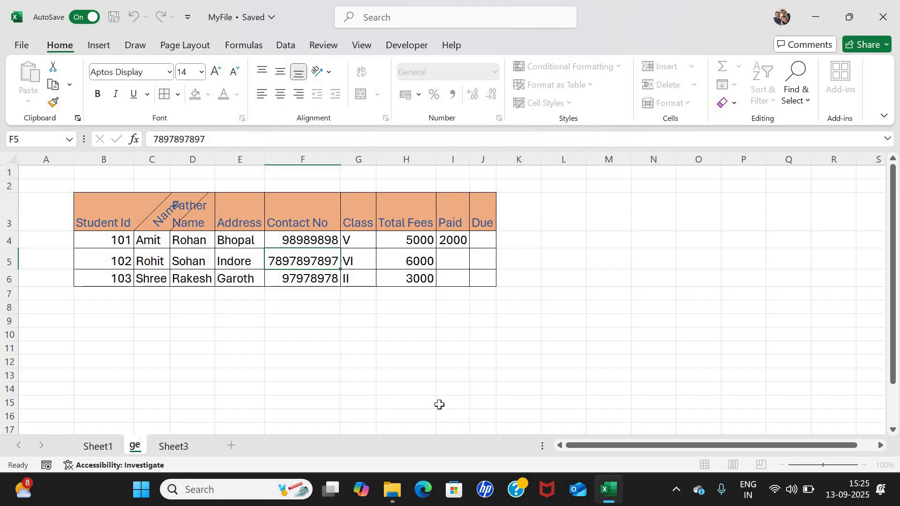
text(n_det)
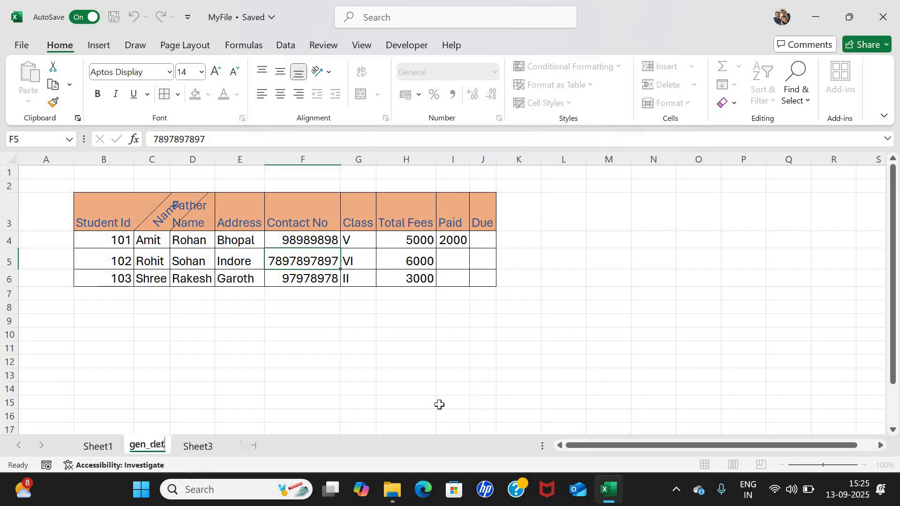
text(ails)
key(Return)
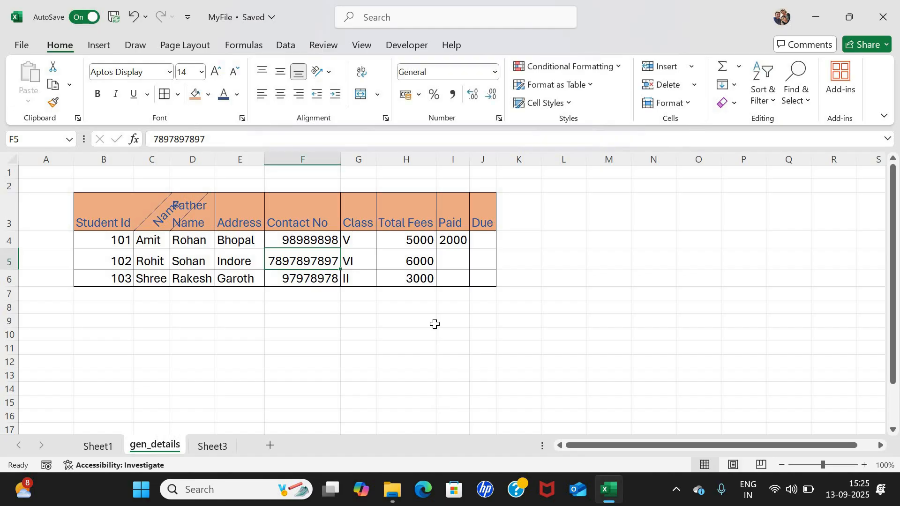
Colour the gen_details tab orange, then change it to the gold standard colour.
right_click(155, 445)
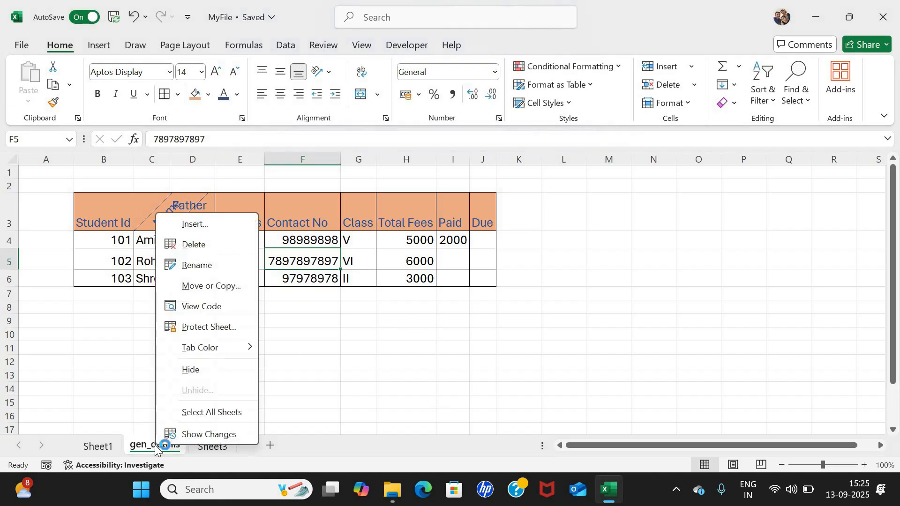
click(225, 286)
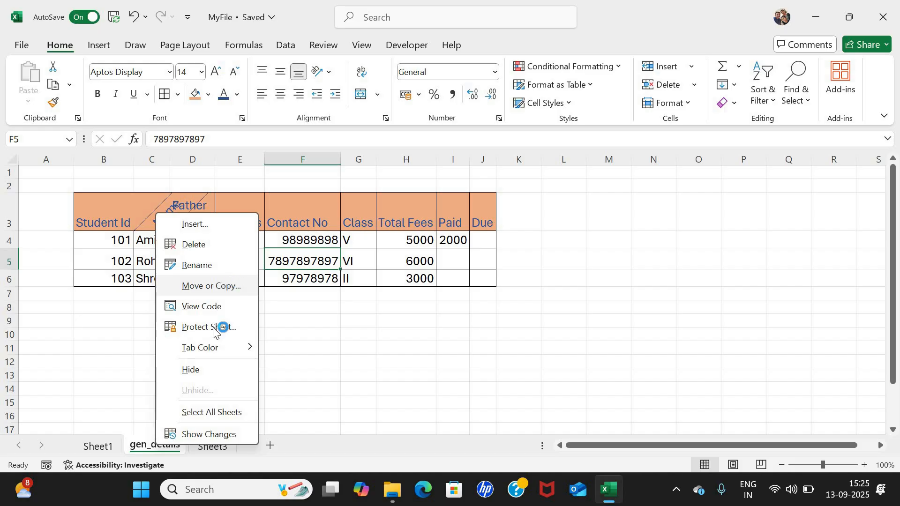
mouse_move(225, 349)
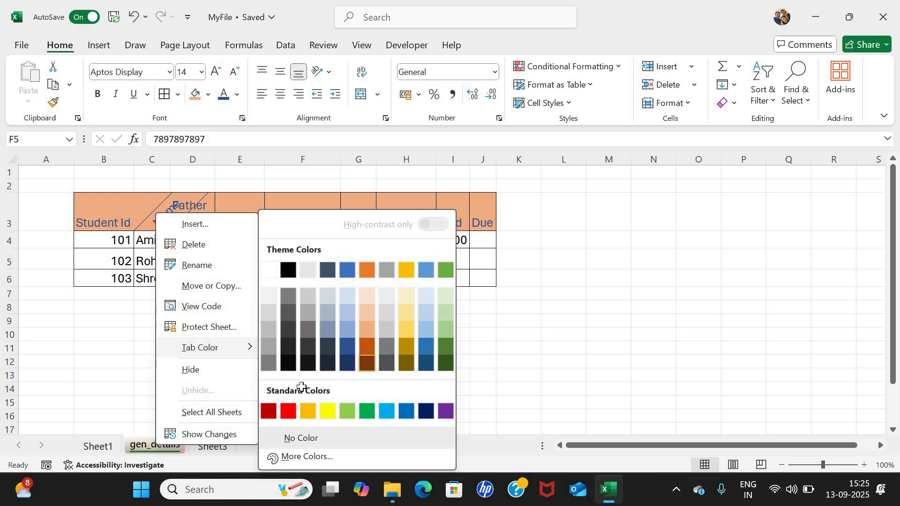
click(367, 346)
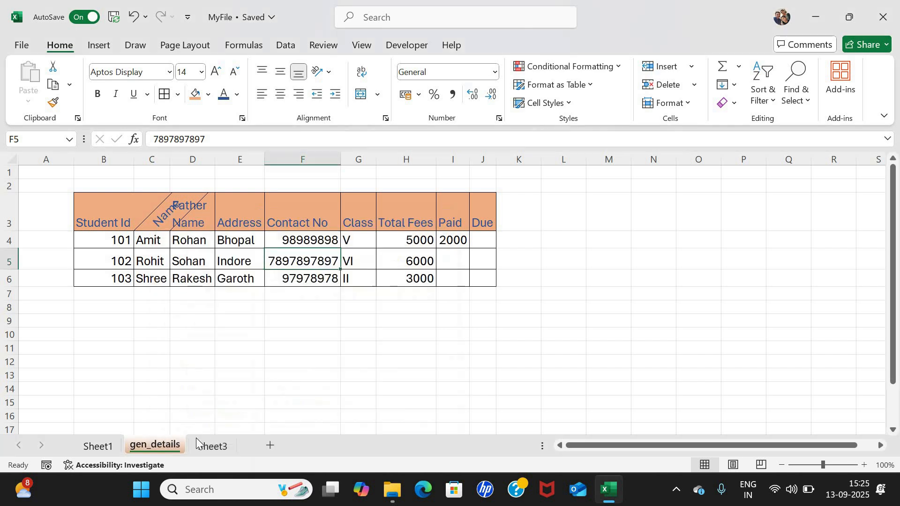
right_click(156, 446)
mouse_move(225, 349)
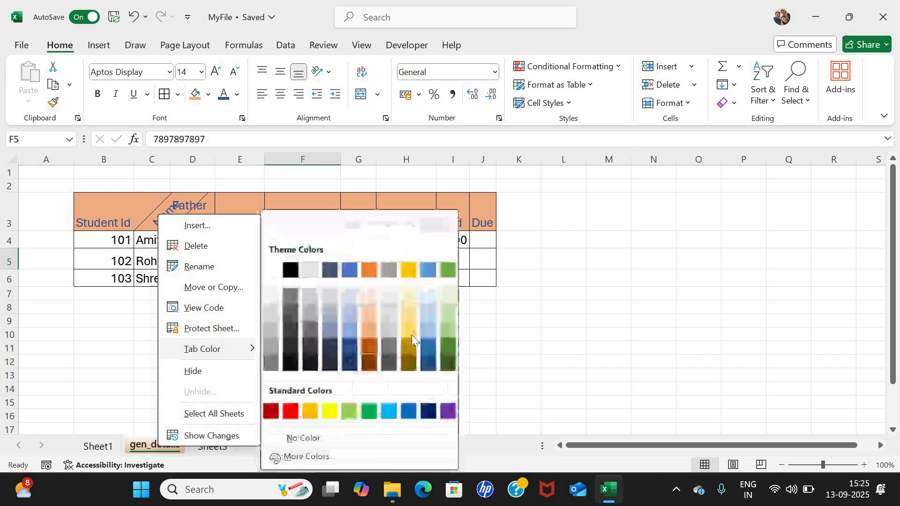
click(402, 342)
right_click(151, 446)
click(219, 330)
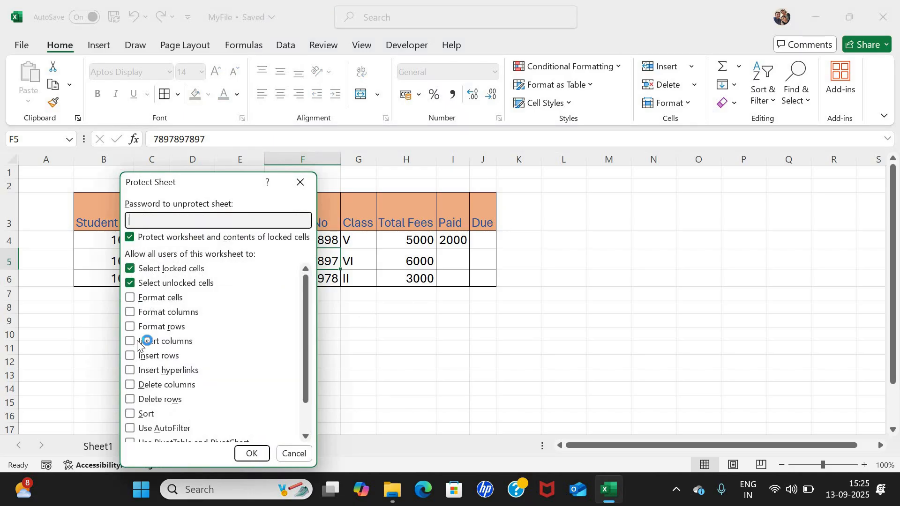
scroll(137, 341, down, 1)
scroll(137, 341, up, 1)
scroll(137, 336, down, 1)
scroll(137, 336, up, 1)
drag(234, 181, 411, 158)
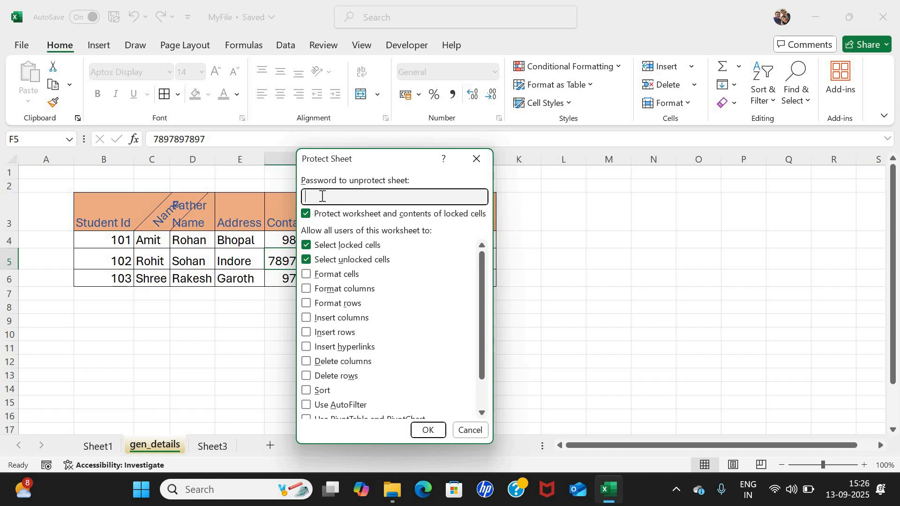
click(306, 289)
click(307, 303)
click(307, 317)
click(307, 333)
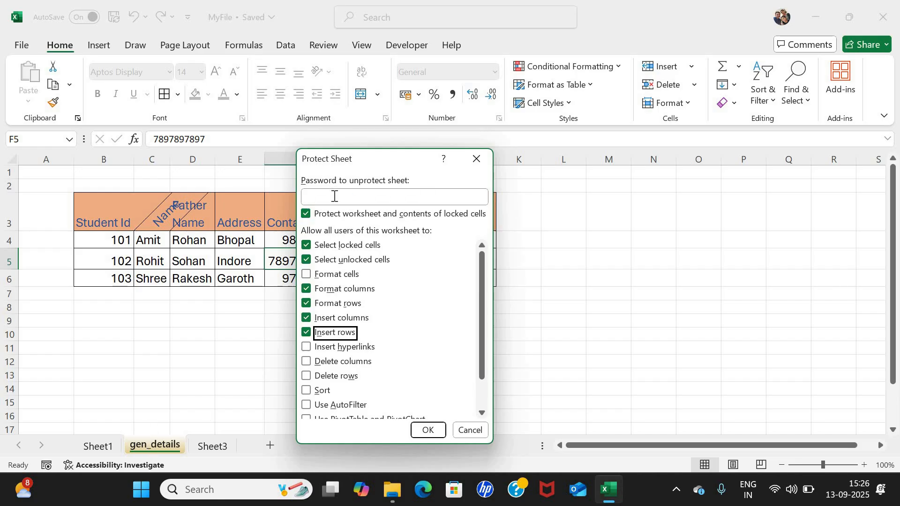
click(335, 195)
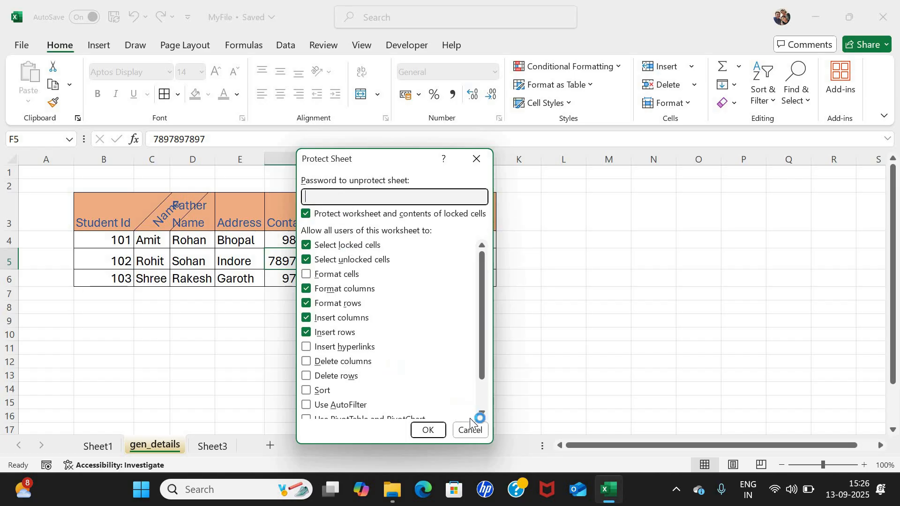
key(Escape)
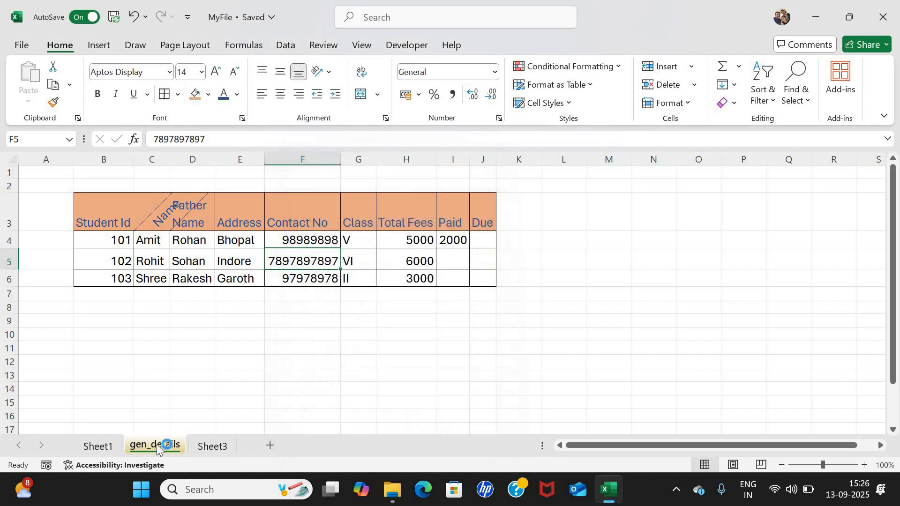
right_click(157, 444)
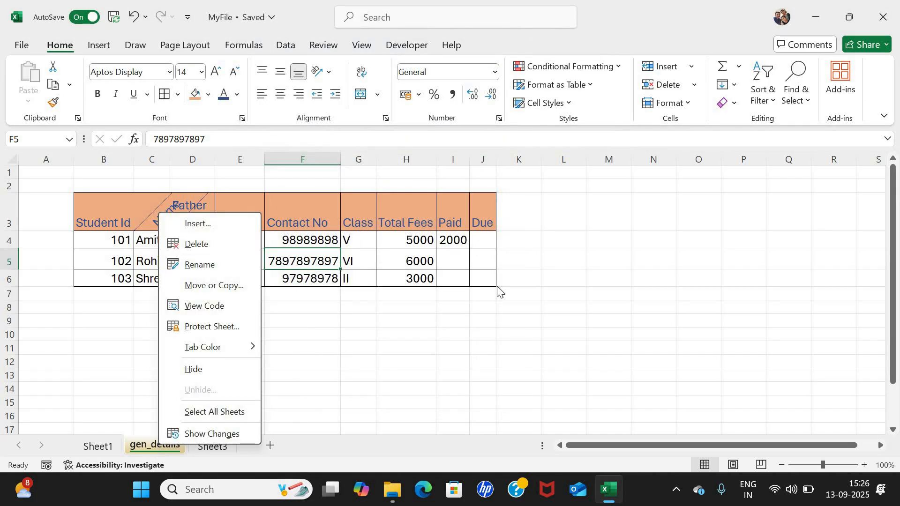
click(688, 103)
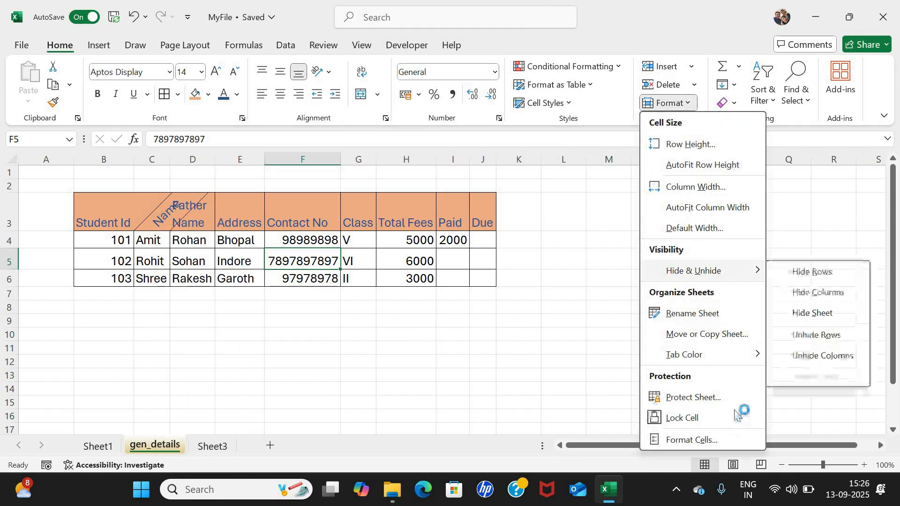
click(188, 327)
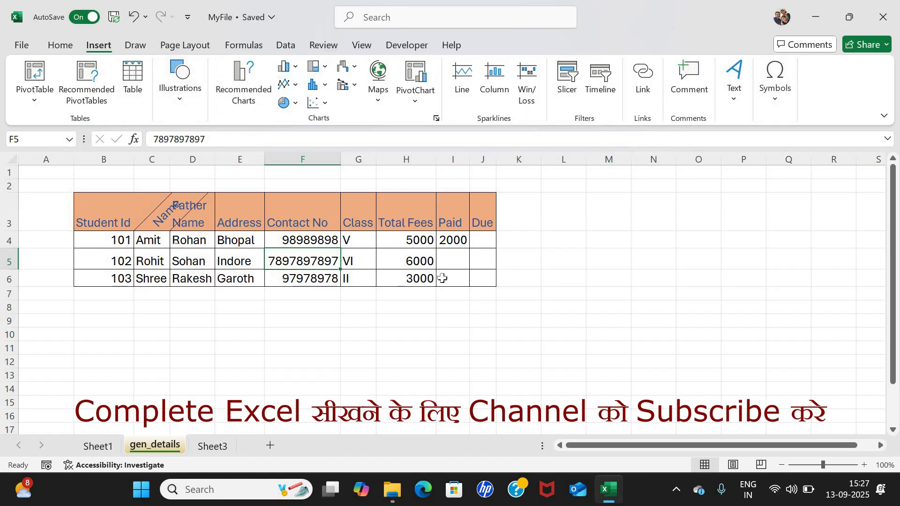
click(98, 208)
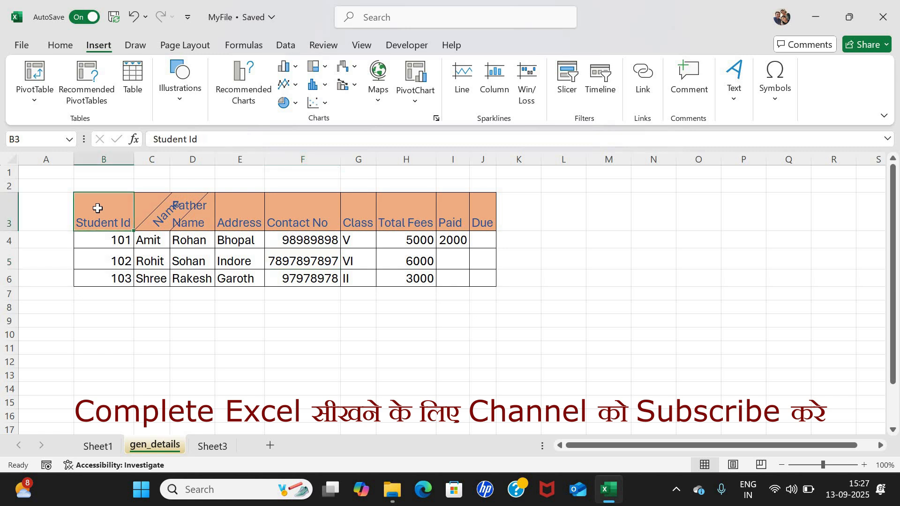